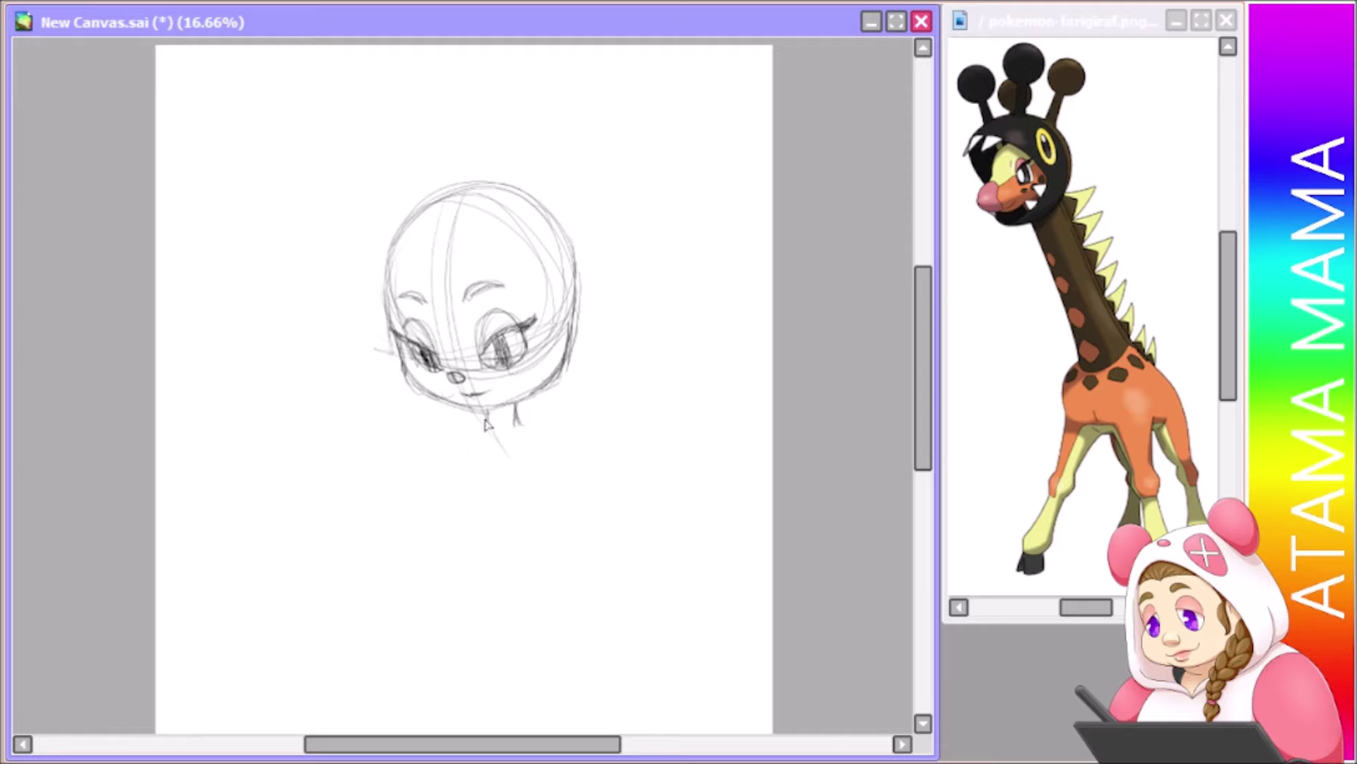
# Scale the head sketch down, move it up the canvas, and rough in the neck, torso, legs and arms
pyautogui.scroll(-2, 427, 630)
pyautogui.hotkey('ctrl', 't')
pyautogui.press('Return')
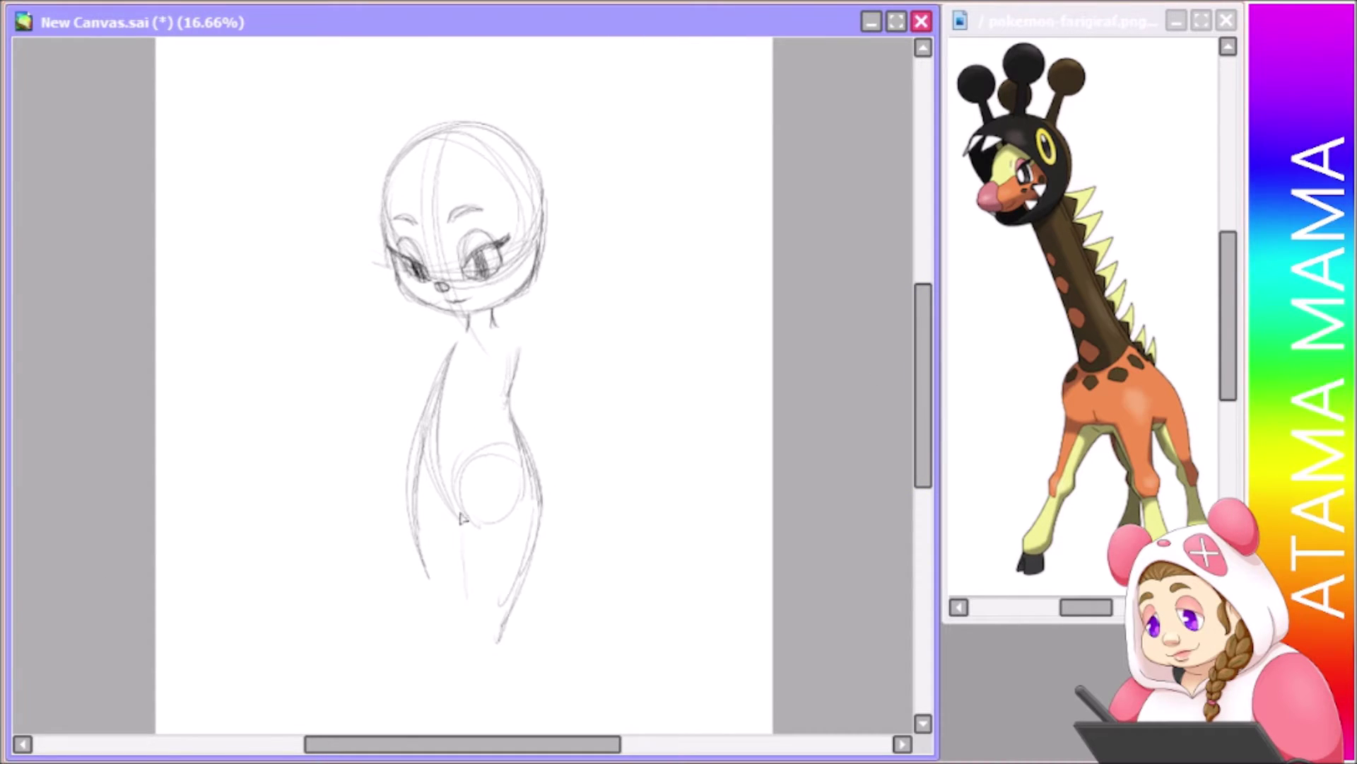
pyautogui.scroll(-2, 498, 716)
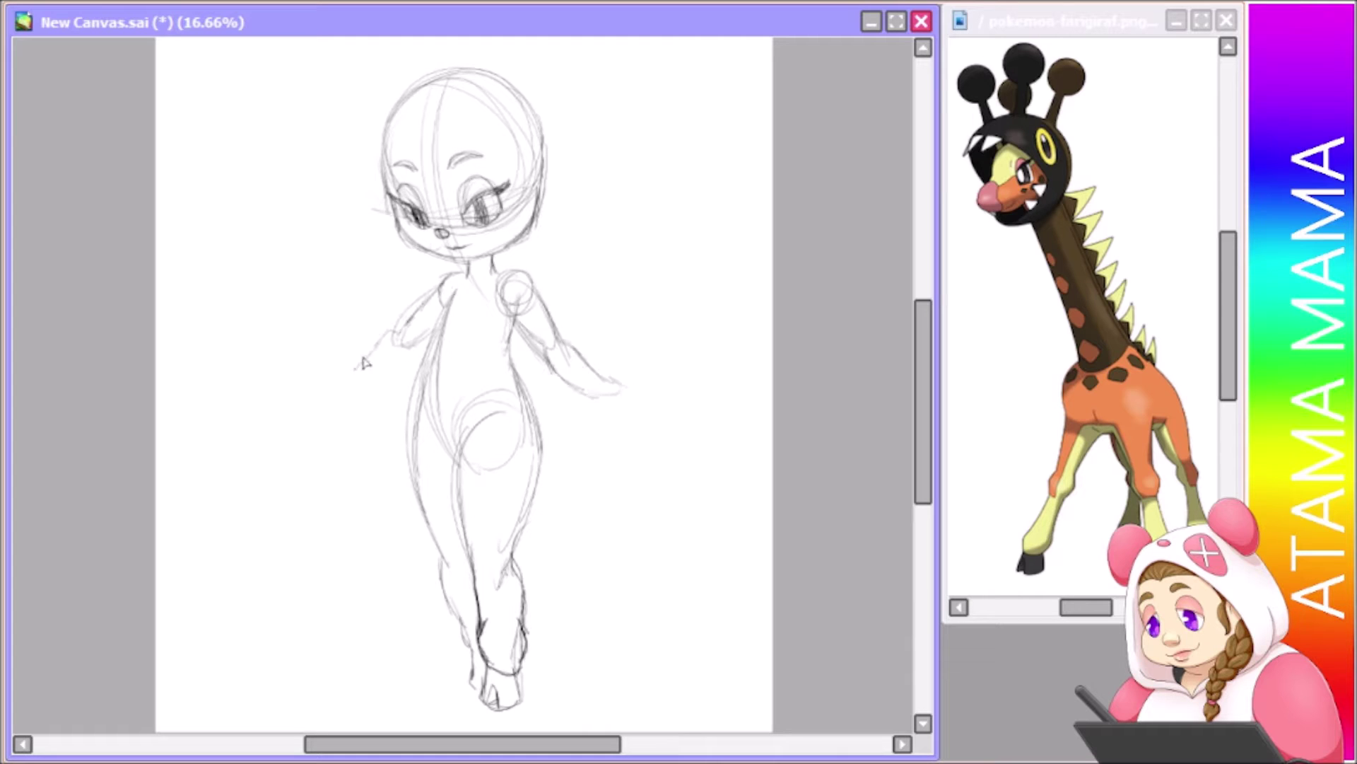
pyautogui.scroll(5, 915, 325)
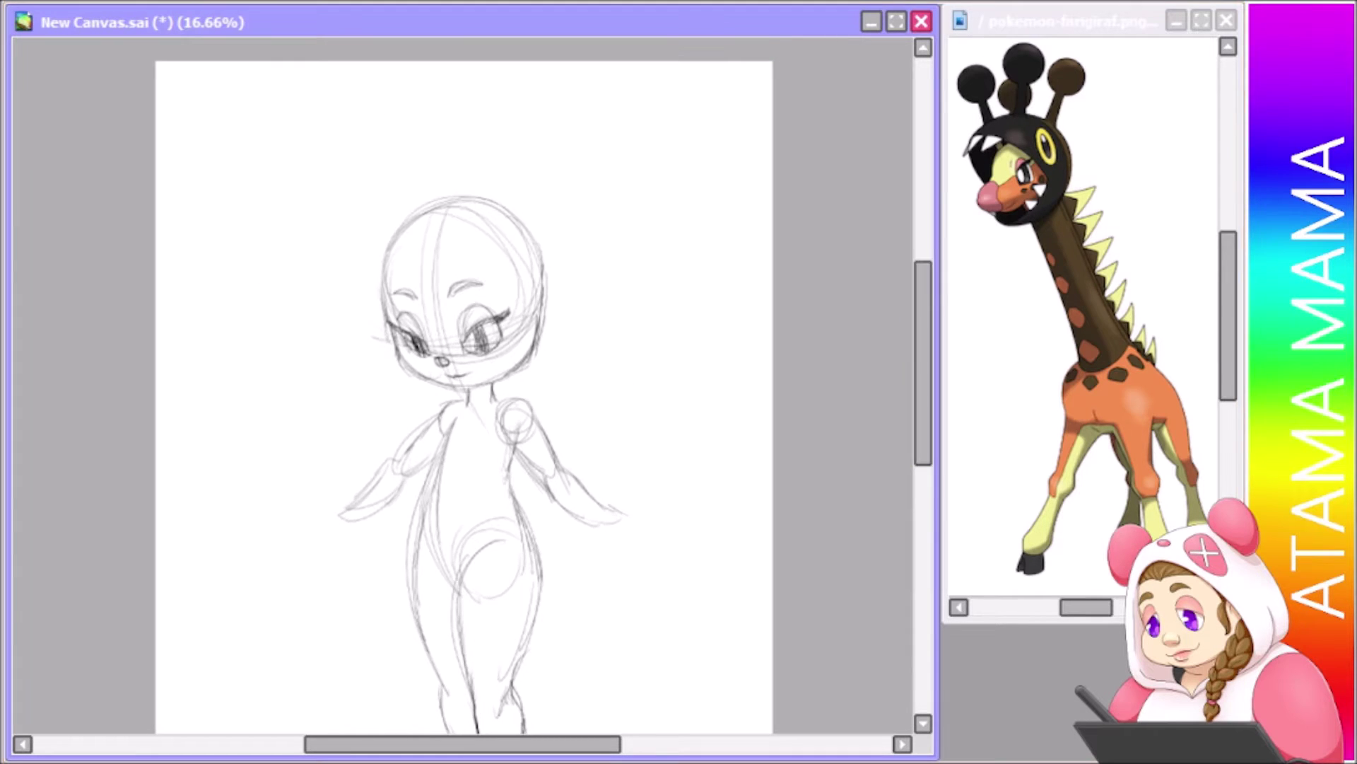
# Sketch a round hood in red around the head, with a wide mouth opening lined with pointed teeth
pyautogui.scroll(-3, 914, 324)
pyautogui.moveTo(401, 113); pyautogui.dragTo(357, 225)
pyautogui.moveTo(594, 150)
pyautogui.mouseDown()
pyautogui.moveTo(468, 99)
pyautogui.moveTo(367, 141)
pyautogui.moveTo(512, 79)
pyautogui.moveTo(556, 236)
pyautogui.mouseUp()
pyautogui.moveTo(363, 238); pyautogui.dragTo(541, 186)
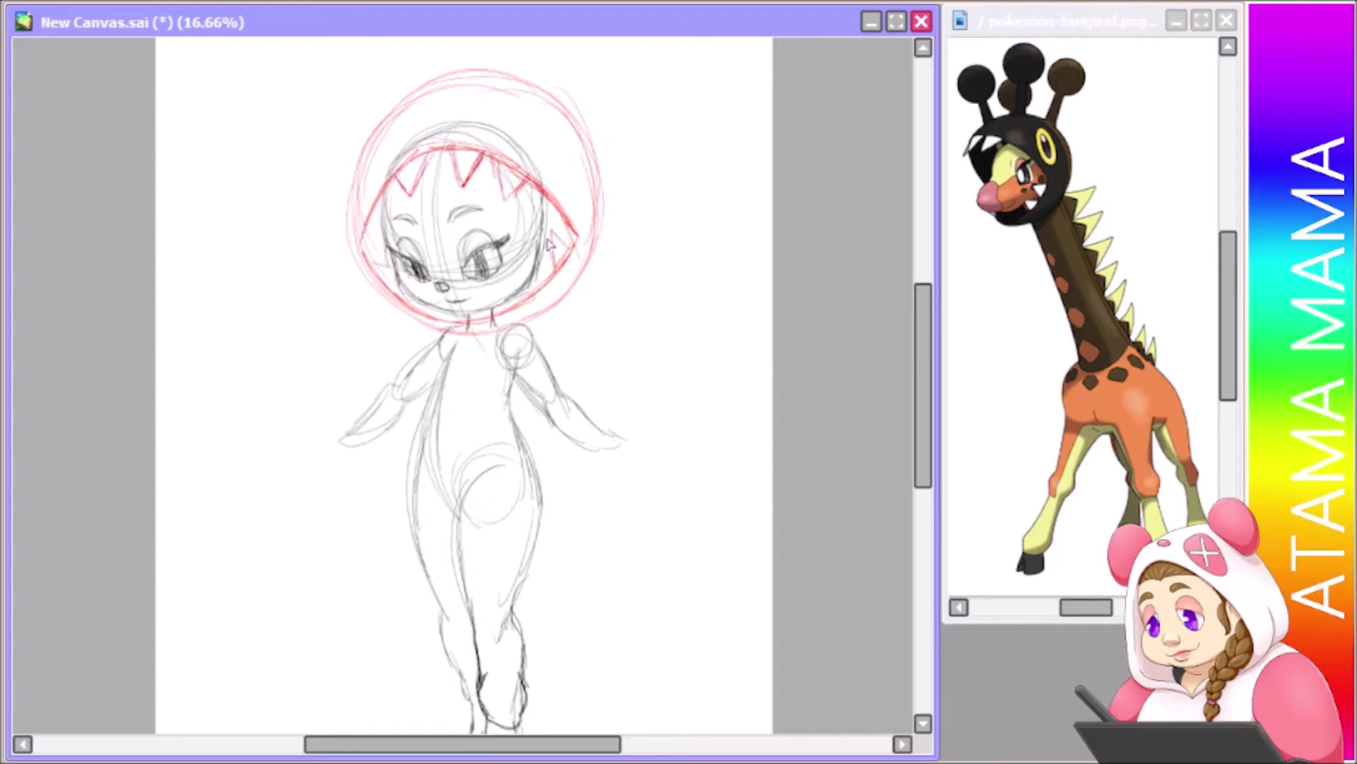
pyautogui.moveTo(395, 185); pyautogui.dragTo(435, 150)
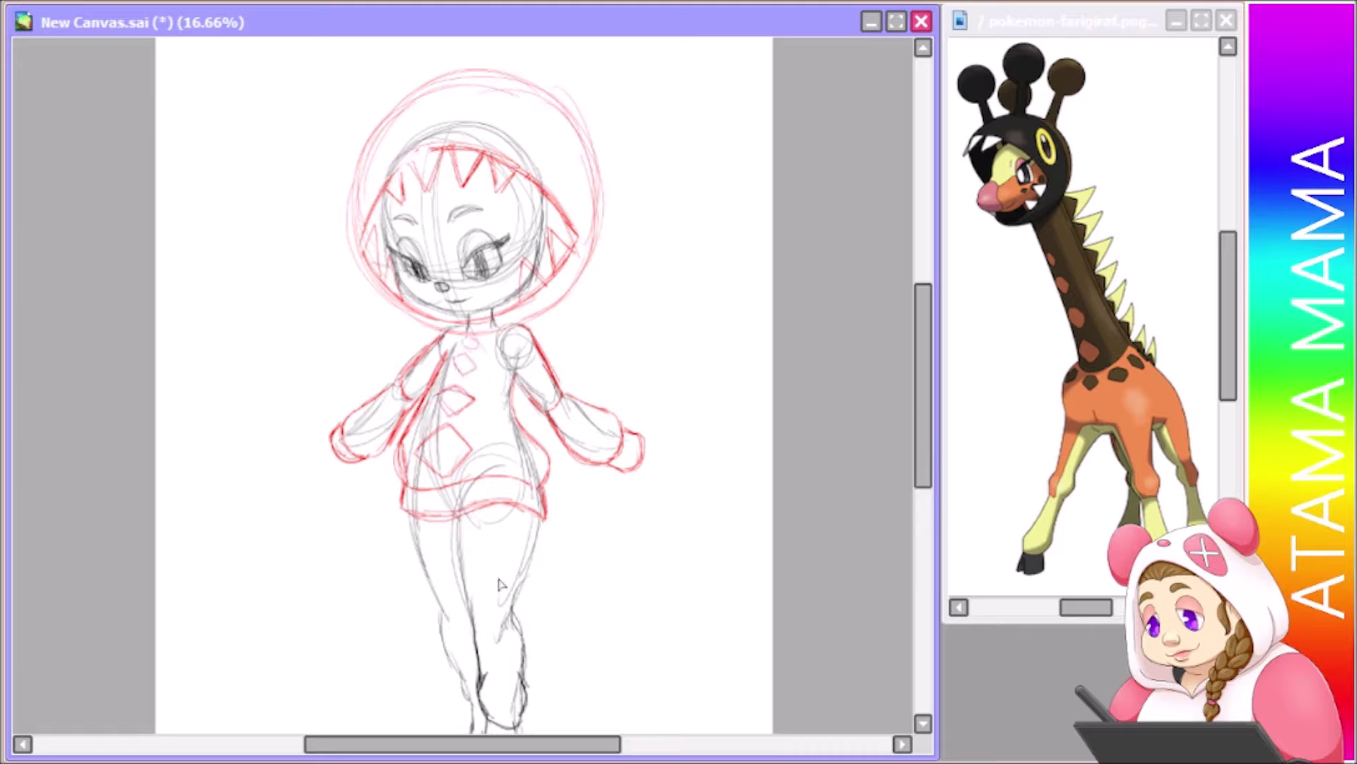
# Add stocking tops, thigh spots and hands in red to the figure, and reposition the sketch on the canvas
pyautogui.scroll(-1, 508, 560)
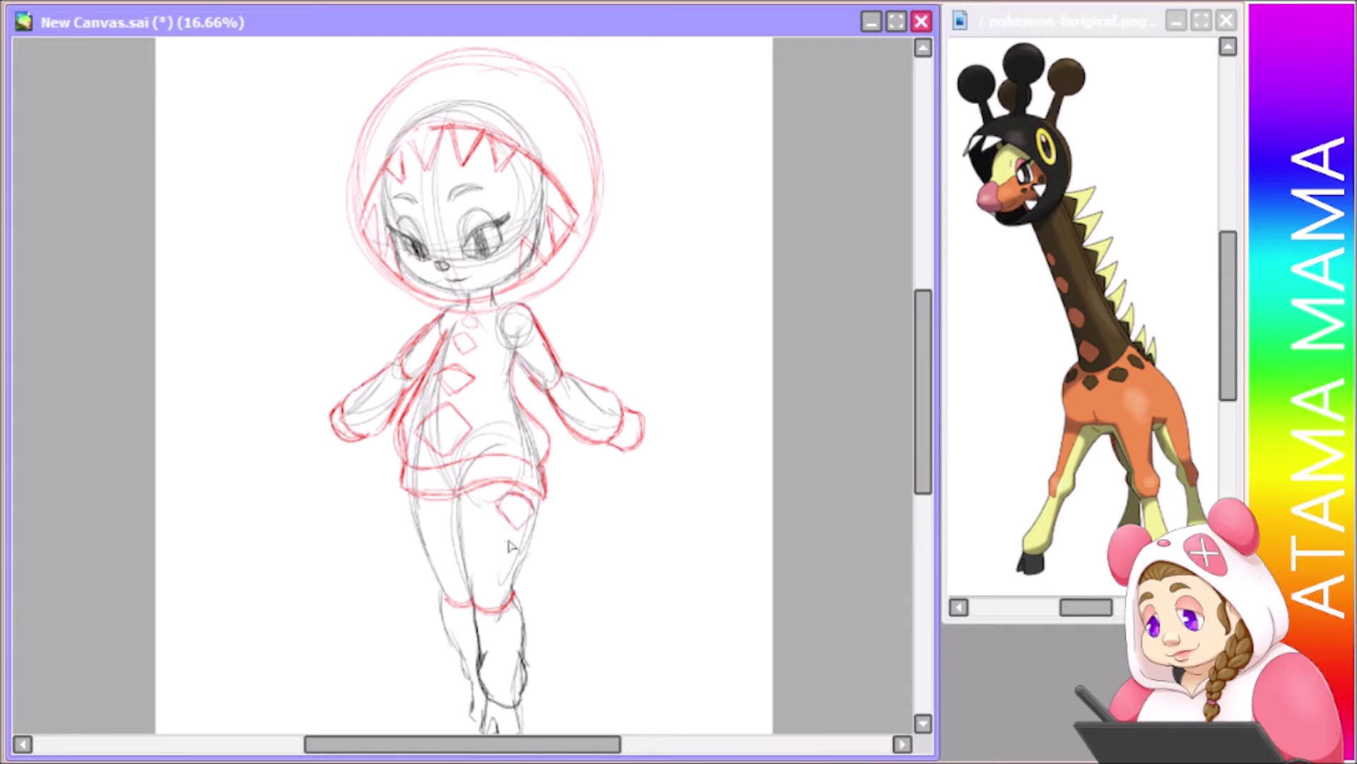
pyautogui.scroll(4, 913, 393)
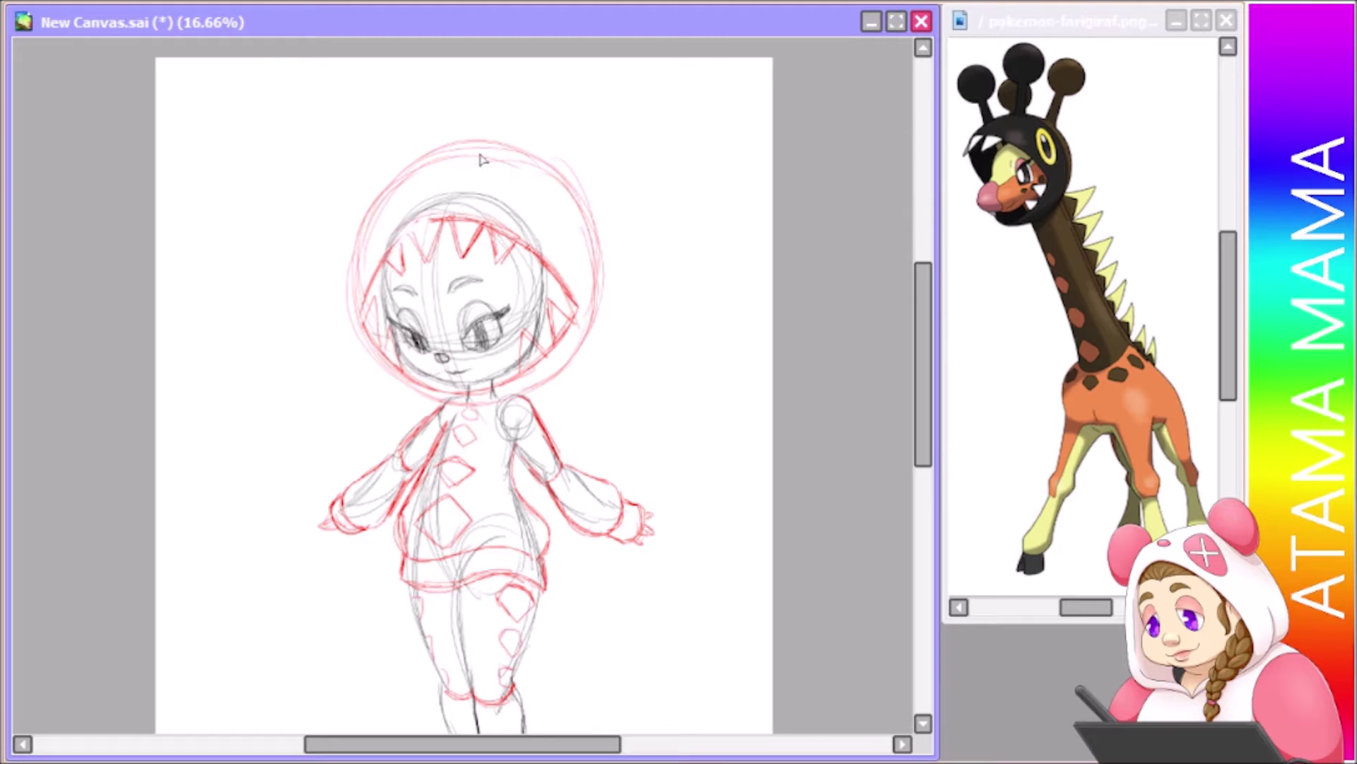
pyautogui.press('-')
pyautogui.press('-')
pyautogui.press('+')
pyautogui.hotkey('ctrl', 't')
pyautogui.moveTo(473, 474); pyautogui.dragTo(450, 472)
pyautogui.press('Return')
# Sketch a ringed oval eye on each side of the hood in red
pyautogui.press('+')
pyautogui.moveTo(332, 396); pyautogui.dragTo(331, 400)
pyautogui.moveTo(537, 381); pyautogui.dragTo(546, 419)
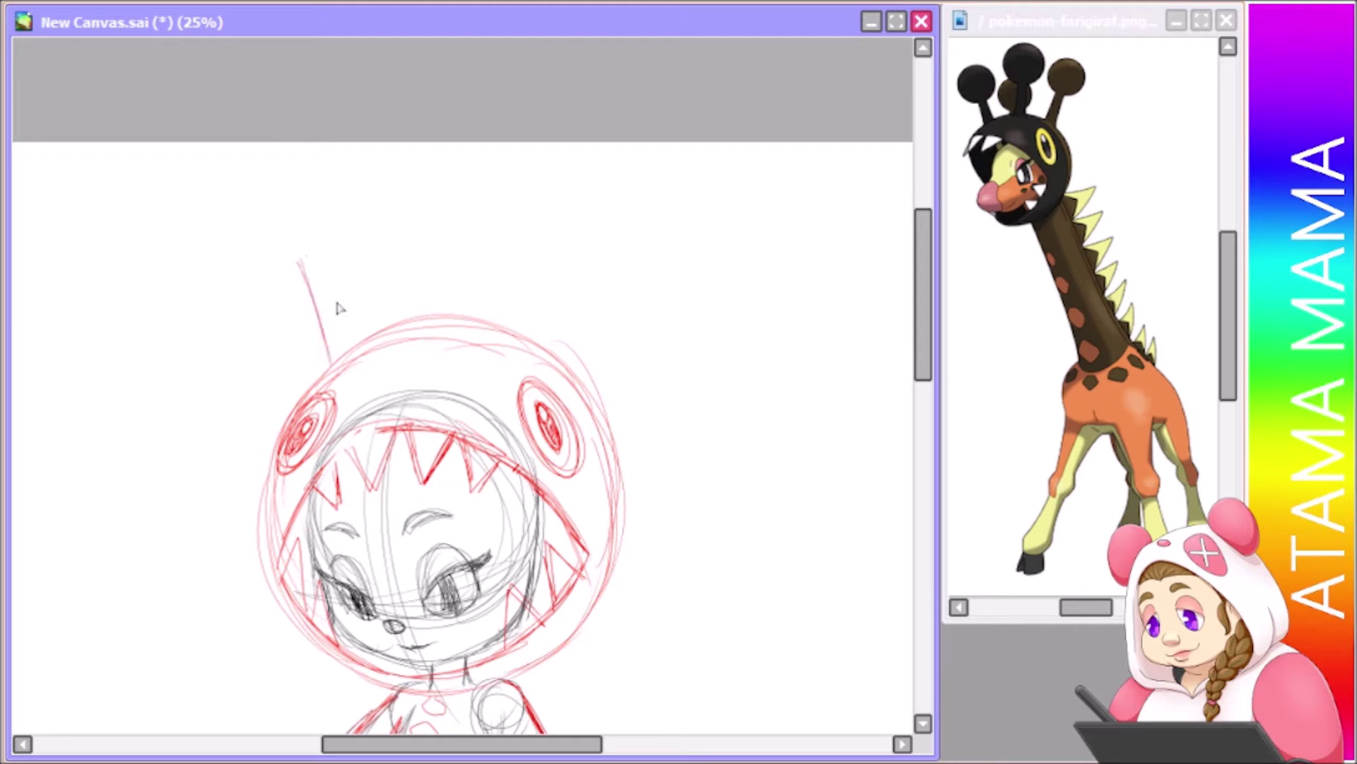
# Sketch four ball-tipped stalks on top of the hood and round spots on the cheeks in red
pyautogui.moveTo(374, 345); pyautogui.dragTo(347, 285)
pyautogui.moveTo(323, 295); pyautogui.dragTo(338, 358)
pyautogui.moveTo(317, 292); pyautogui.dragTo(332, 287)
pyautogui.moveTo(268, 233); pyautogui.dragTo(297, 283)
pyautogui.moveTo(530, 282); pyautogui.dragTo(541, 279)
pyautogui.moveTo(499, 269); pyautogui.dragTo(473, 339)
pyautogui.moveTo(534, 279); pyautogui.dragTo(523, 306)
pyautogui.moveTo(414, 212); pyautogui.dragTo(442, 328)
pyautogui.moveTo(700, 262)
pyautogui.mouseDown()
pyautogui.moveTo(654, 379)
pyautogui.moveTo(715, 339)
pyautogui.mouseUp()
pyautogui.press('+')
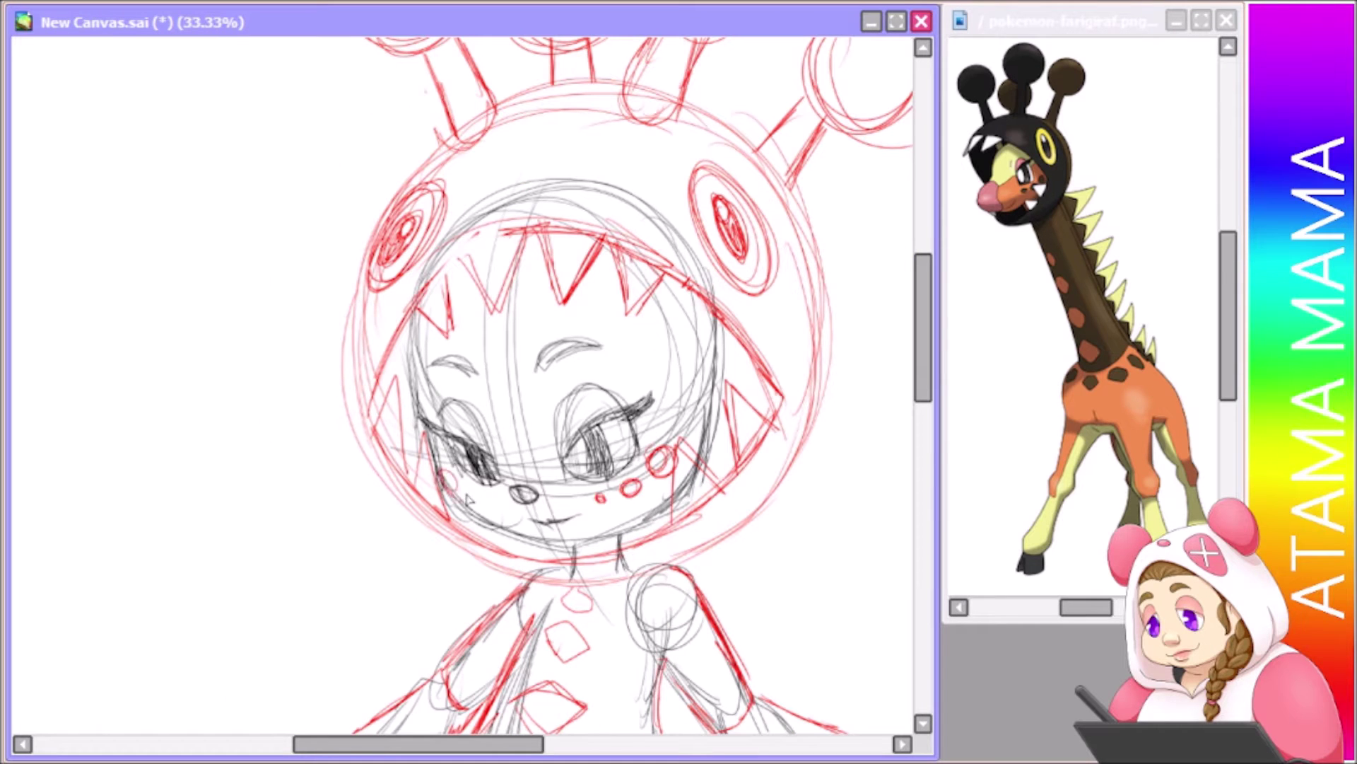
pyautogui.moveTo(488, 333); pyautogui.dragTo(566, 463)
pyautogui.moveTo(516, 297); pyautogui.dragTo(562, 456)
pyautogui.moveTo(558, 442); pyautogui.dragTo(661, 304)
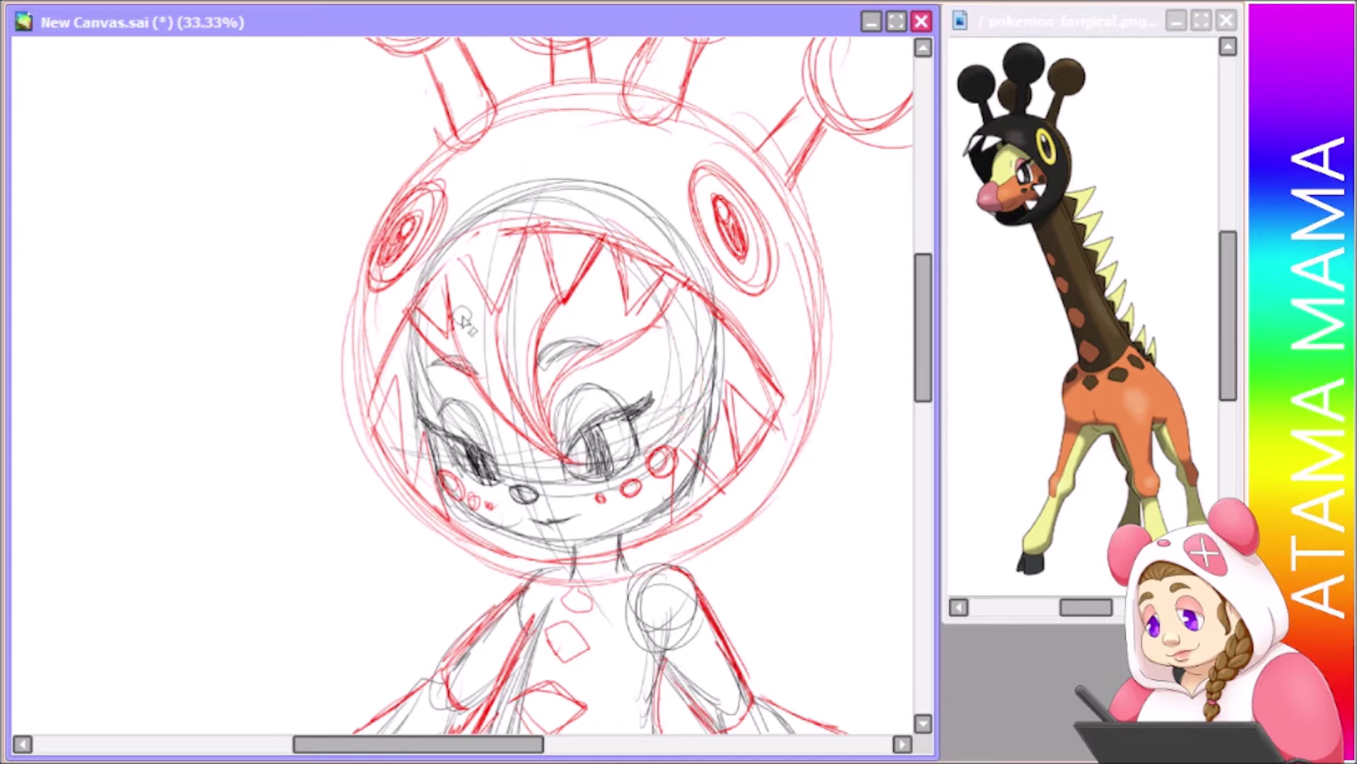
pyautogui.hotkey('ctrl', 'z')
pyautogui.hotkey('ctrl', 'z')
pyautogui.hotkey('ctrl', 'z')
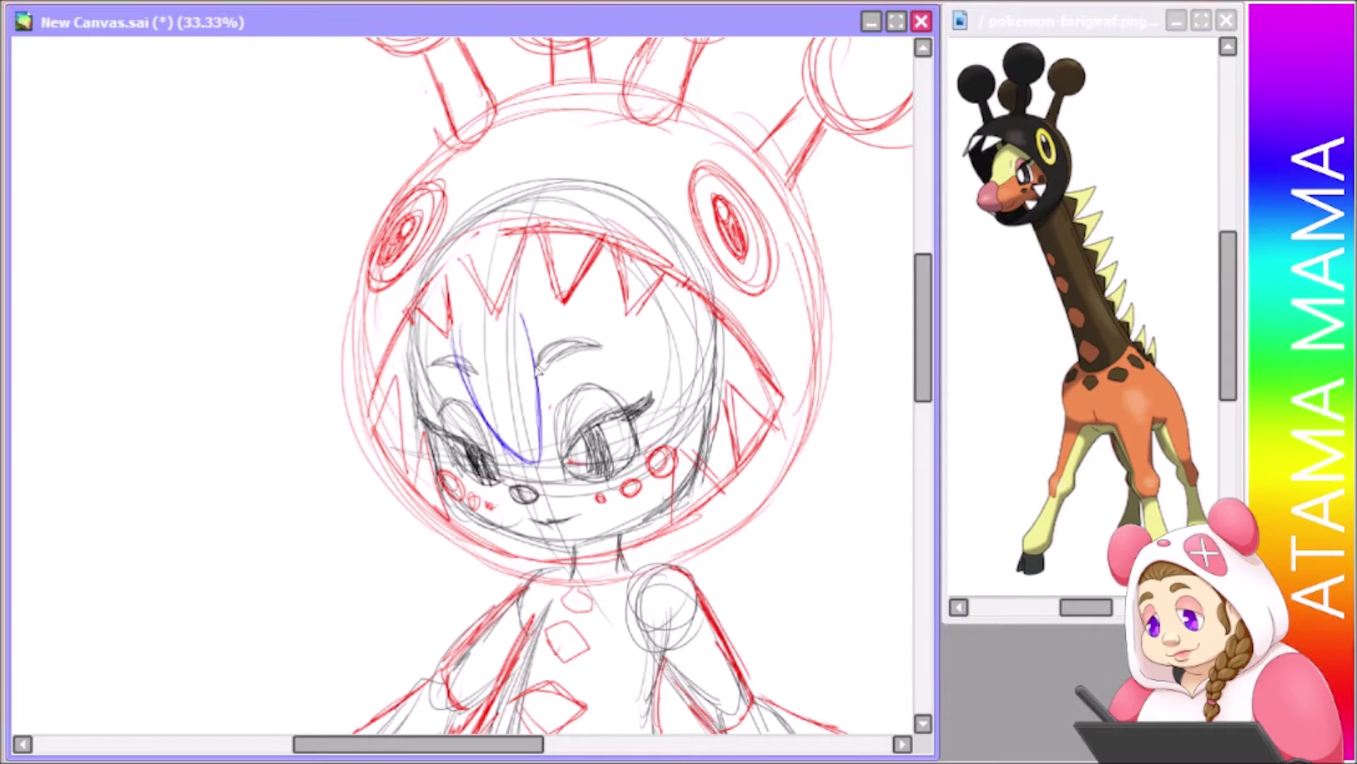
# Sketch the hair in blue, with pointed front strands, a side-swept fringe and side locks inside the hood
pyautogui.moveTo(561, 323); pyautogui.dragTo(694, 366)
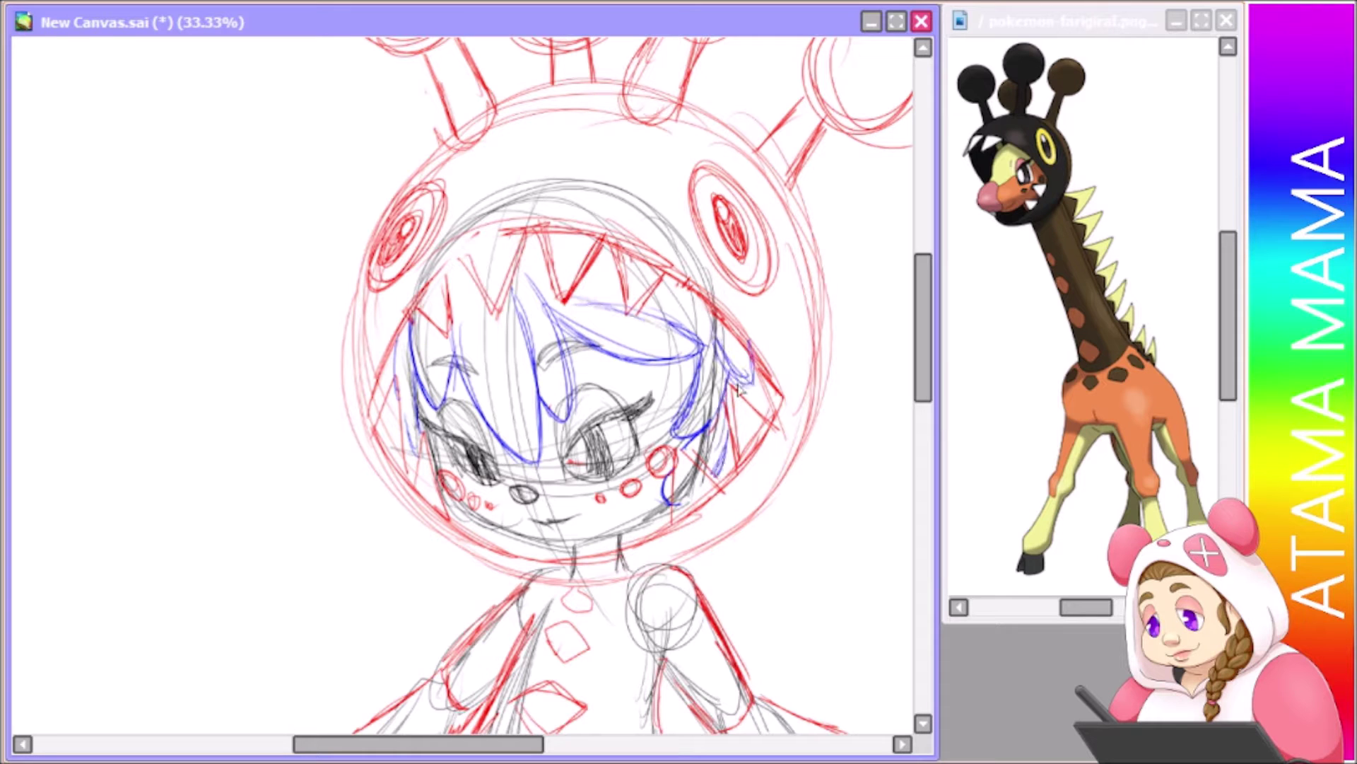
pyautogui.hotkey('ctrl', '-')
pyautogui.hotkey('ctrl', '-')
pyautogui.hotkey('ctrl', '-')
pyautogui.hotkey('ctrl', '-')
pyautogui.hotkey('ctrl', '+')
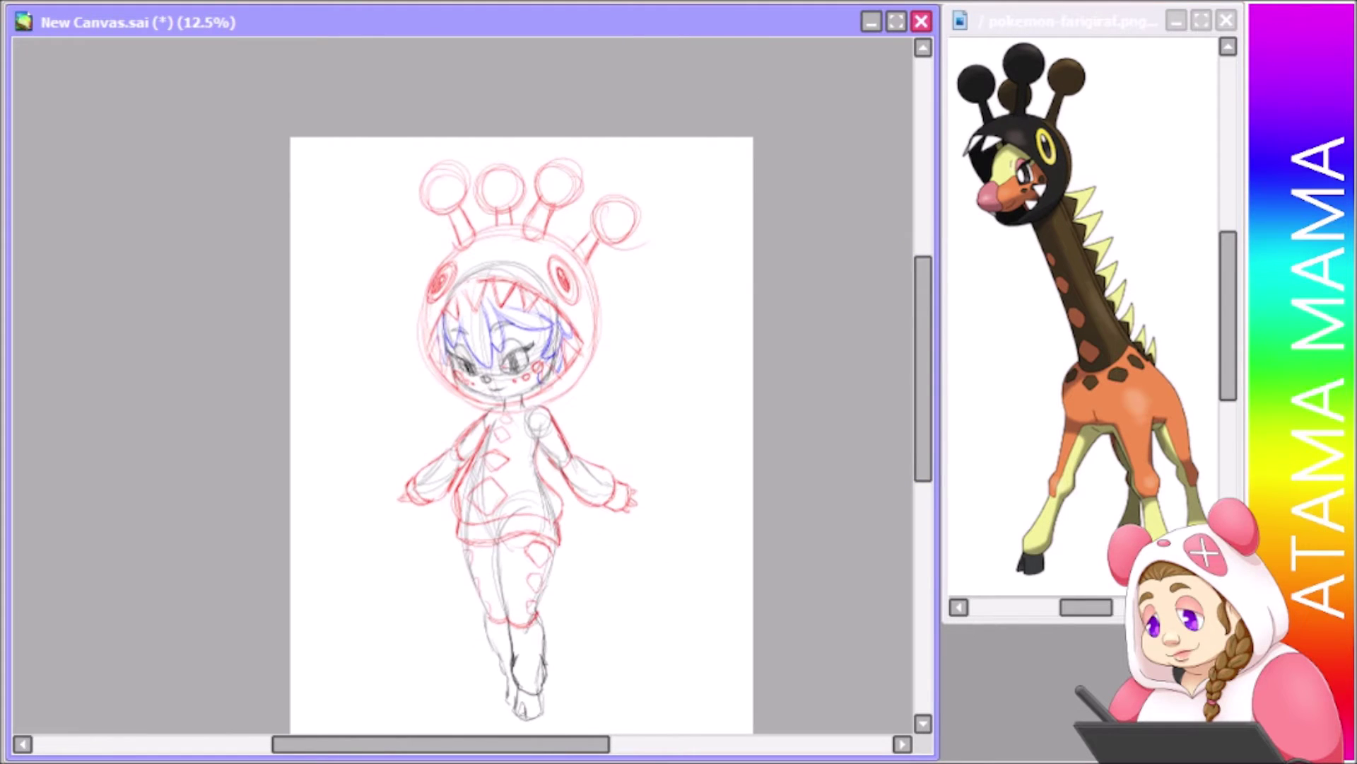
# Fade the sketch for inking and arrange a second view of the canvas beside the drawing, above the reference image
pyautogui.hotkey('ctrl', '+')
pyautogui.hotkey('ctrl', '+')
pyautogui.hotkey('ctrl', '+')
pyautogui.hotkey('ctrl', '+')
pyautogui.hotkey('ctrl', '+')
pyautogui.hotkey('ctrl', '+')
pyautogui.hotkey('ctrl', '+')
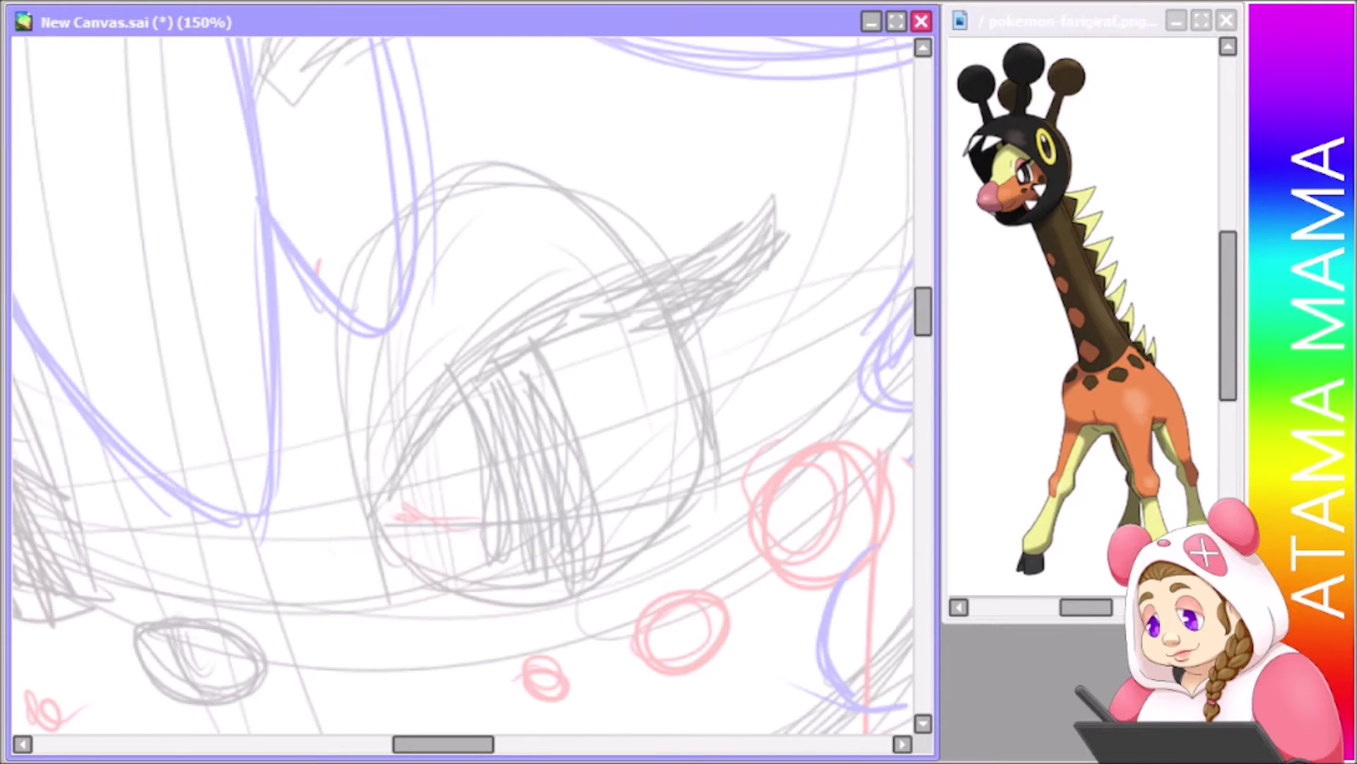
pyautogui.moveTo(1053, 21); pyautogui.dragTo(1051, 157)
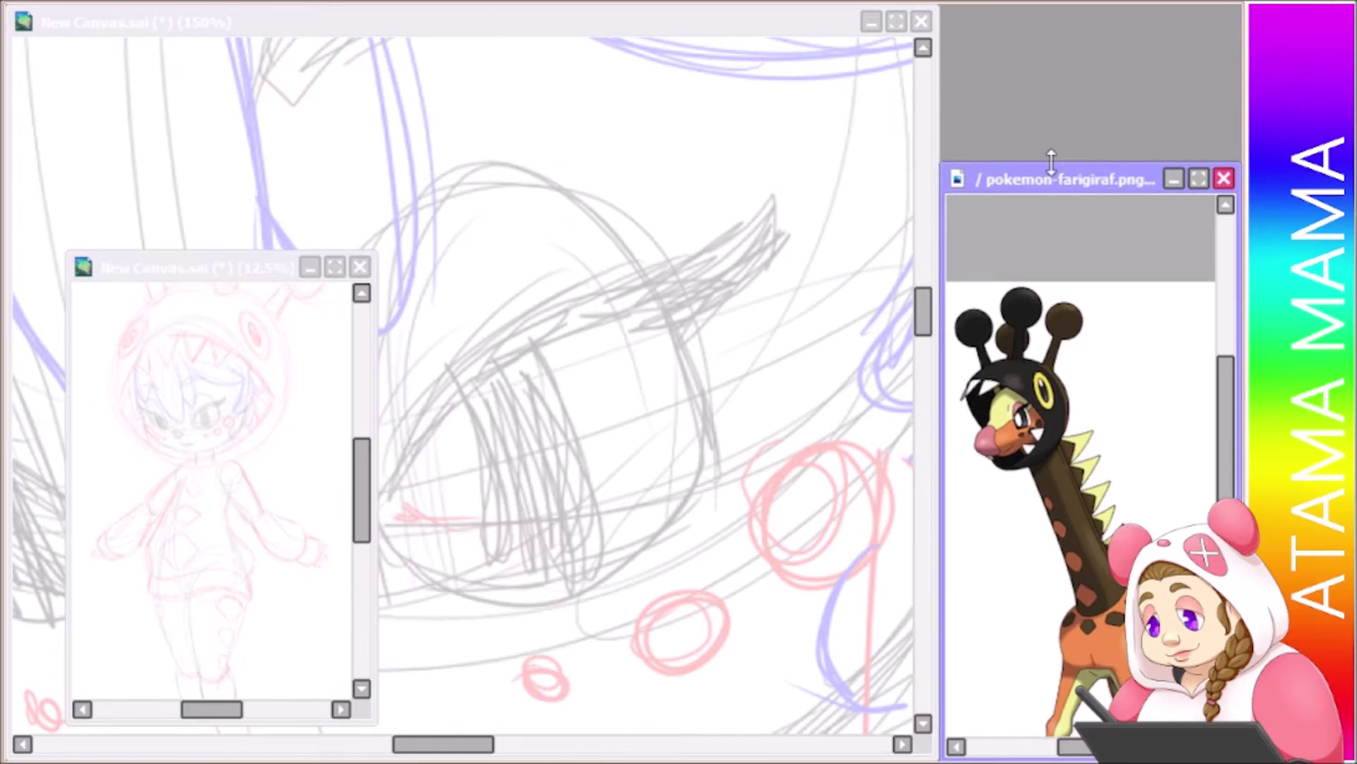
pyautogui.moveTo(191, 267); pyautogui.dragTo(1068, 24)
pyautogui.moveTo(1093, 476); pyautogui.dragTo(1092, 642)
# Ink the right-hand eye's winged upper lash, eyelid arc and eyeball outline with smooth black curves
pyautogui.hotkey('ctrl', '+')
pyautogui.moveTo(749, 311)
pyautogui.mouseDown()
pyautogui.moveTo(591, 671)
pyautogui.moveTo(343, 579)
pyautogui.moveTo(748, 311)
pyautogui.mouseUp()
pyautogui.moveTo(338, 541)
pyautogui.mouseDown()
pyautogui.moveTo(393, 433)
pyautogui.moveTo(871, 145)
pyautogui.moveTo(630, 256)
pyautogui.moveTo(357, 475)
pyautogui.moveTo(318, 592)
pyautogui.mouseUp()
pyautogui.moveTo(337, 499); pyautogui.dragTo(329, 516)
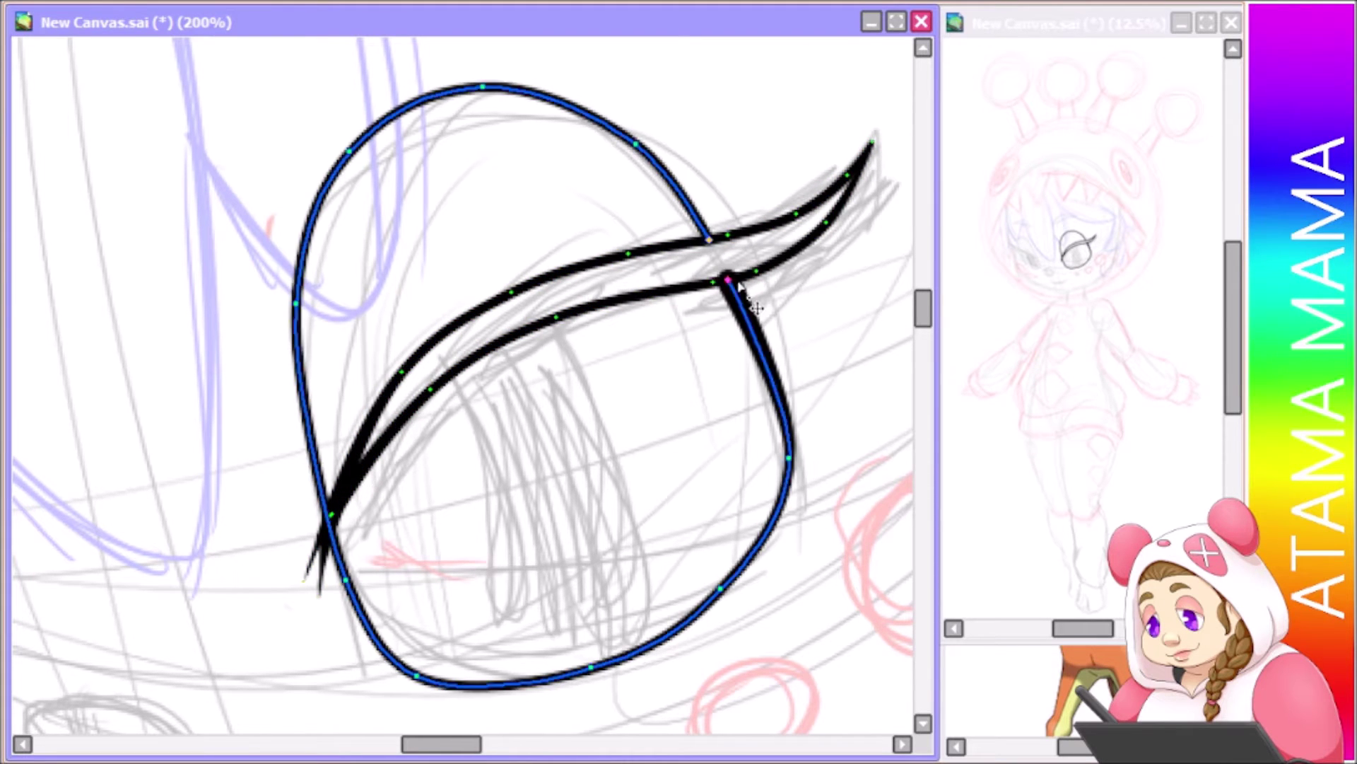
# Vary the line weight of the eye outline, thickening its outer side and thinning the lid arc and lower edge
pyautogui.moveTo(739, 289); pyautogui.dragTo(891, 322)
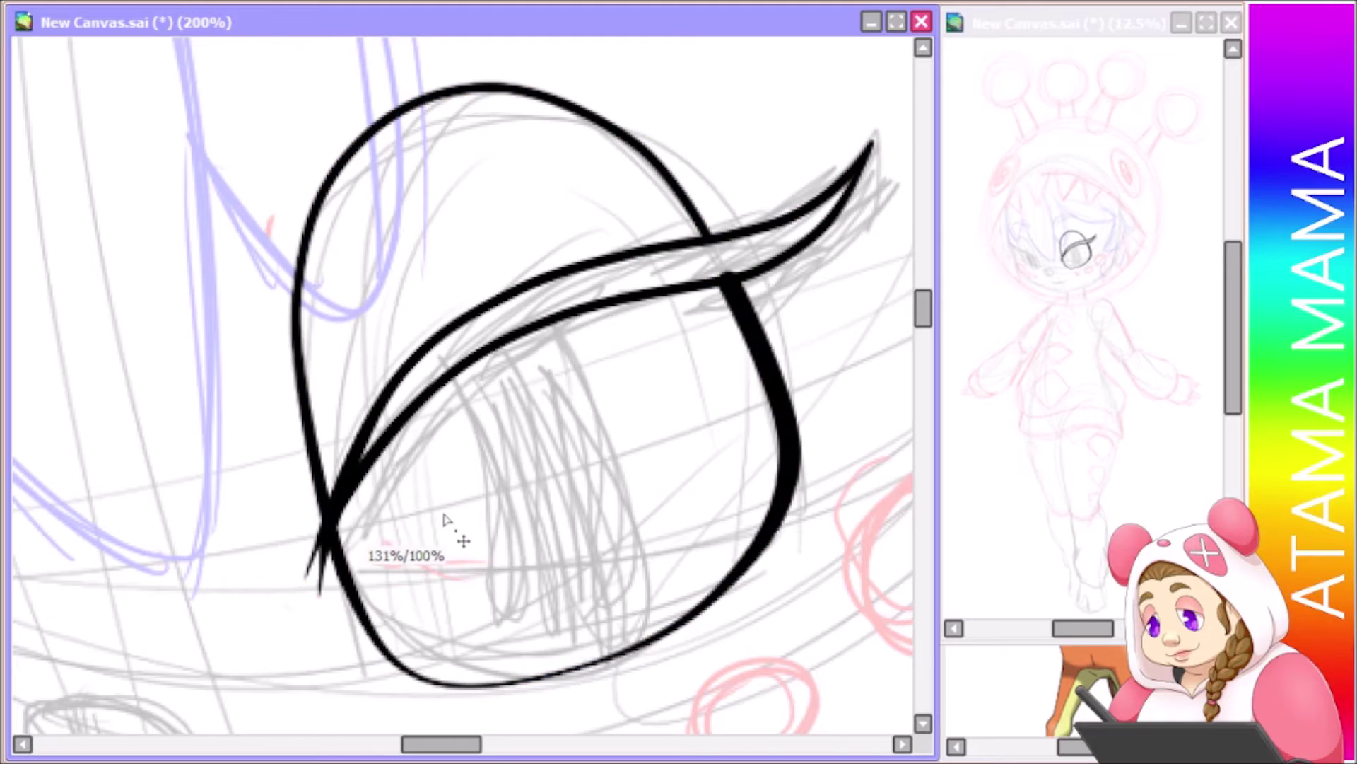
pyautogui.moveTo(545, 115); pyautogui.dragTo(442, 172)
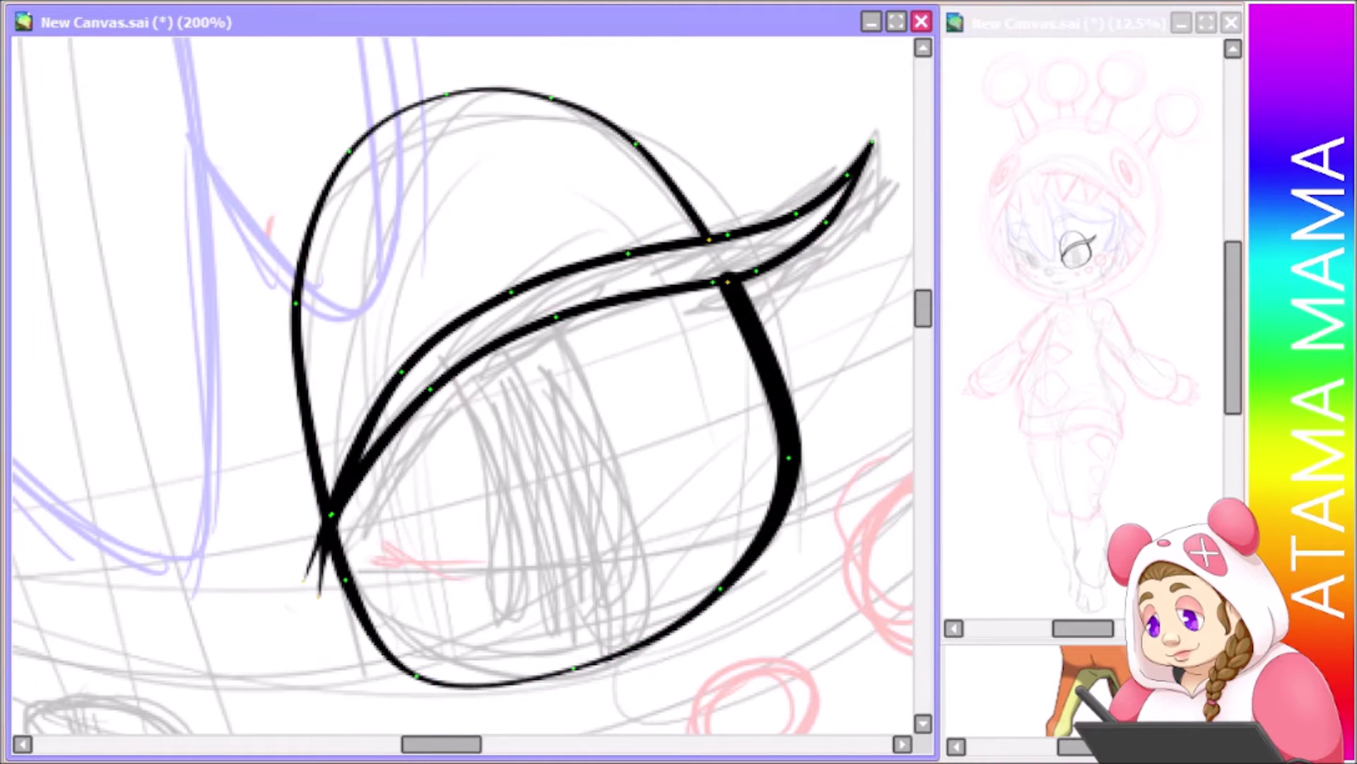
pyautogui.moveTo(423, 235)
pyautogui.mouseDown()
pyautogui.moveTo(358, 500)
pyautogui.moveTo(600, 463)
pyautogui.moveTo(421, 234)
pyautogui.mouseUp()
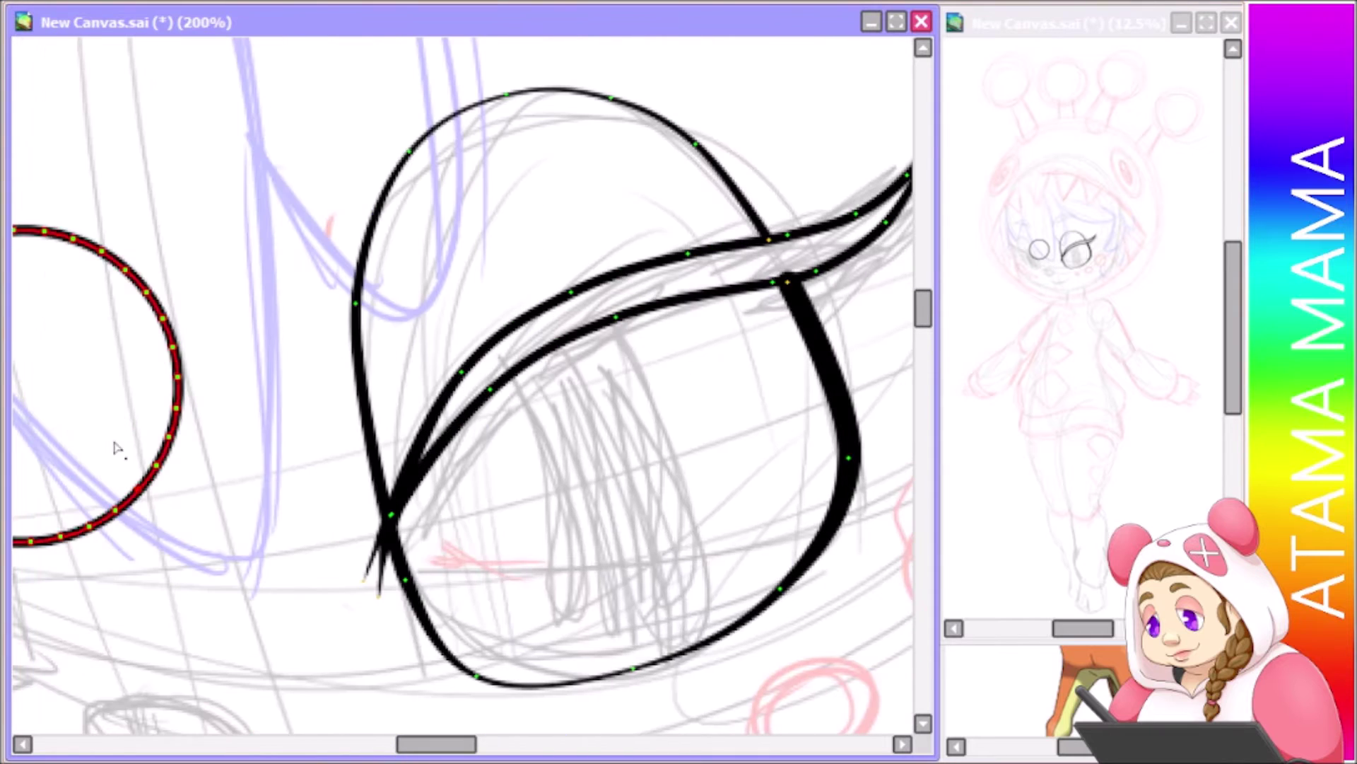
# Shape circles into two nested tall ovals for the iris and pupil, and trim the parts outside the eye
pyautogui.hotkey('ctrl', 't')
pyautogui.moveTo(514, 734); pyautogui.dragTo(530, 606)
pyautogui.scroll(-3, 531, 606)
pyautogui.moveTo(530, 453); pyautogui.dragTo(509, 427)
pyautogui.moveTo(375, 398)
pyautogui.mouseDown()
pyautogui.moveTo(545, 398)
pyautogui.moveTo(576, 380)
pyautogui.moveTo(530, 550)
pyautogui.mouseUp()
pyautogui.press('Return')
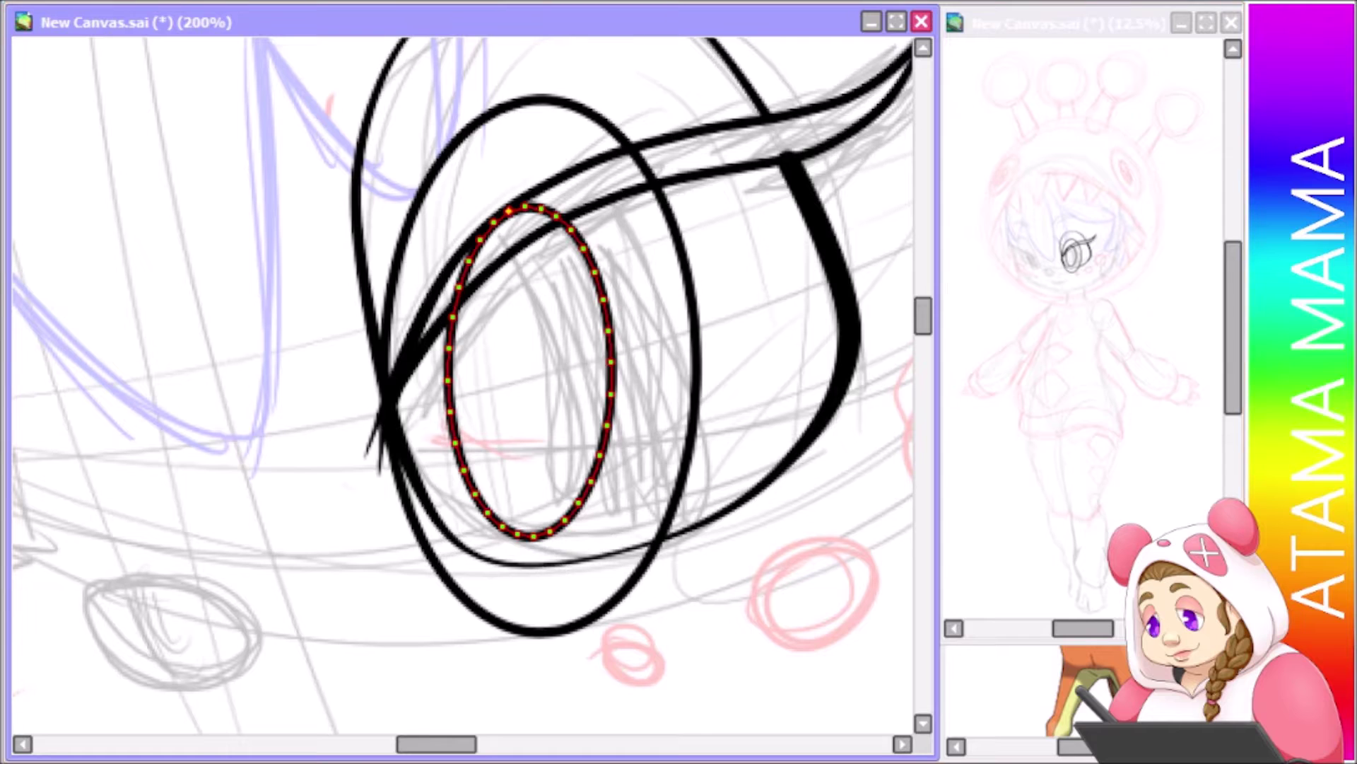
pyautogui.moveTo(649, 188); pyautogui.dragTo(649, 559)
pyautogui.moveTo(467, 261); pyautogui.dragTo(519, 636)
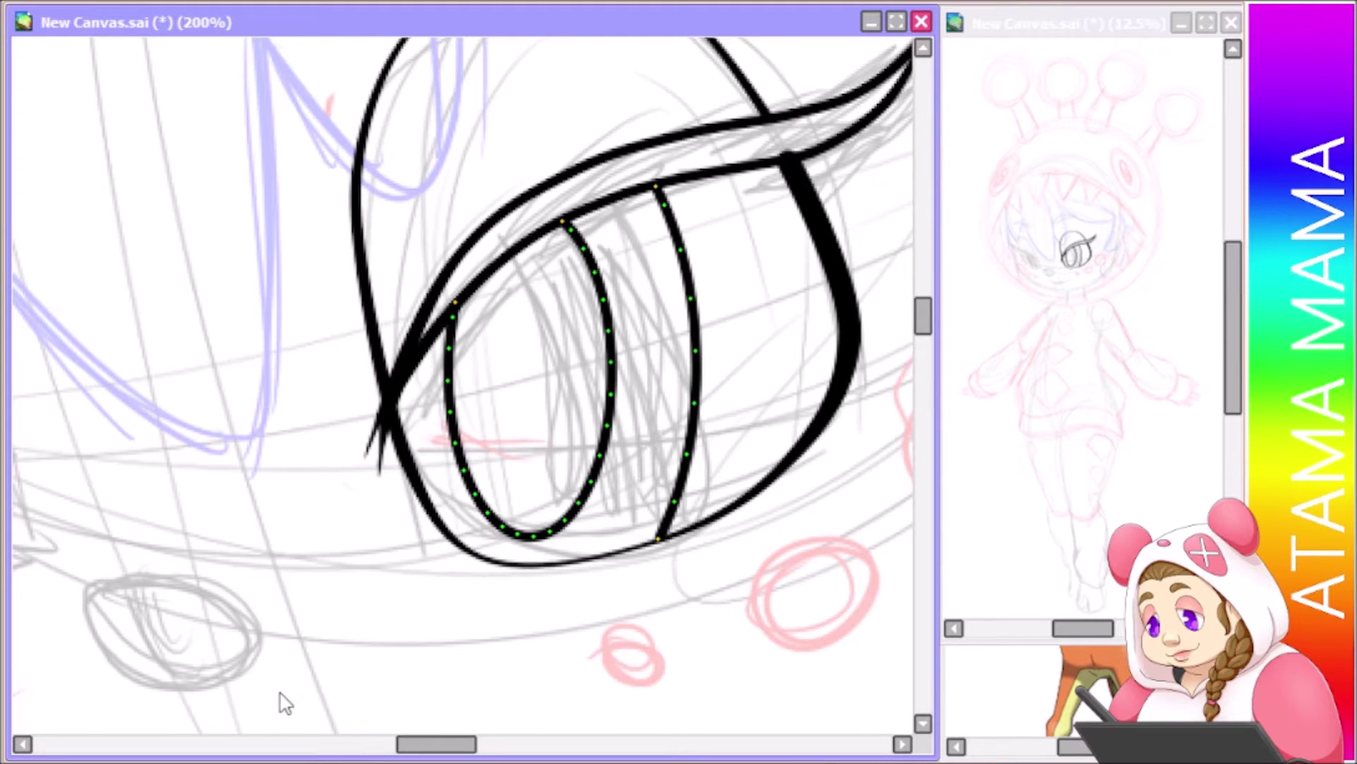
# Make a mirrored copy of the inked eye and move, narrow and tilt it over the left-hand eye sketch
pyautogui.scroll(-2, 285, 703)
pyautogui.hotkey('ctrl', 't')
pyautogui.moveTo(538, 608); pyautogui.dragTo(444, 633)
pyautogui.moveTo(543, 461); pyautogui.dragTo(443, 470)
pyautogui.moveTo(185, 420); pyautogui.dragTo(316, 439)
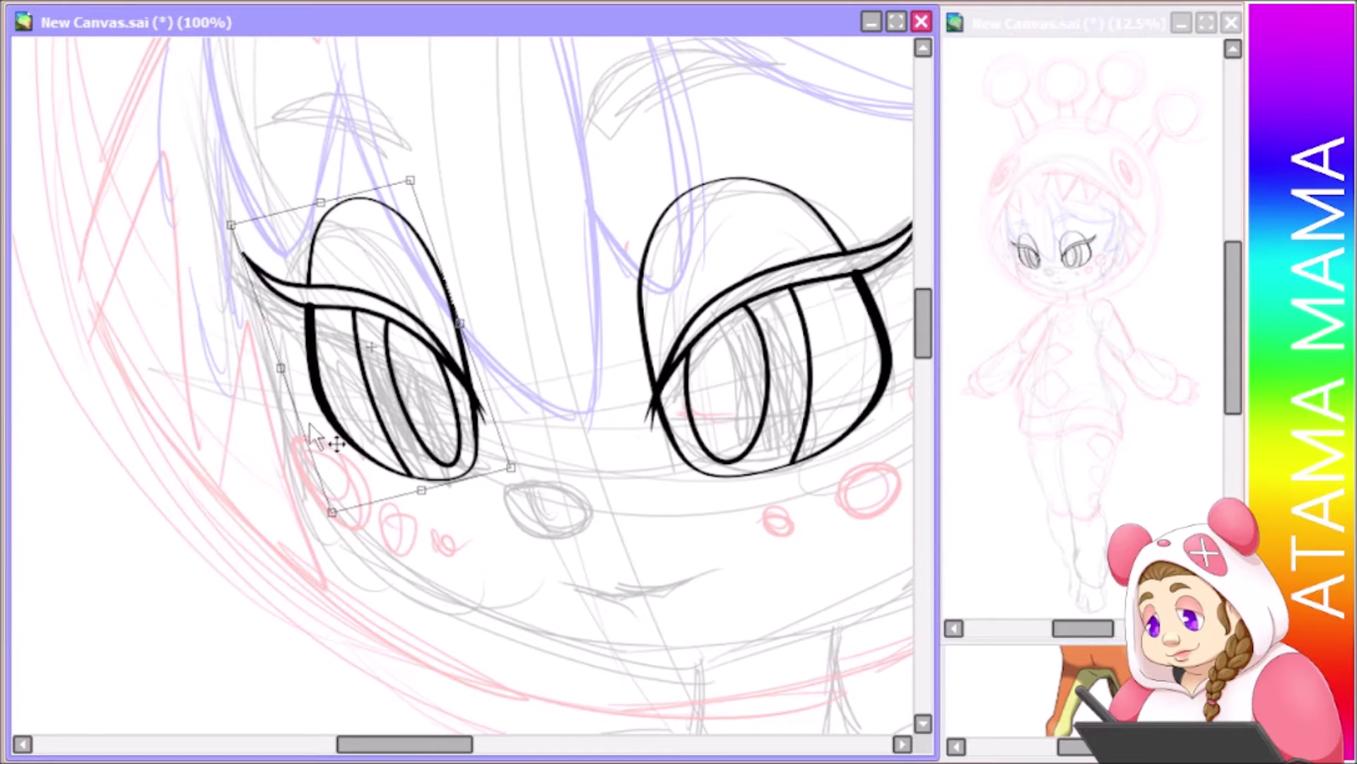
pyautogui.press('Return')
# Refine the copied eye's lines and fill both upper lashes with solid black
pyautogui.scroll(2, 304, 654)
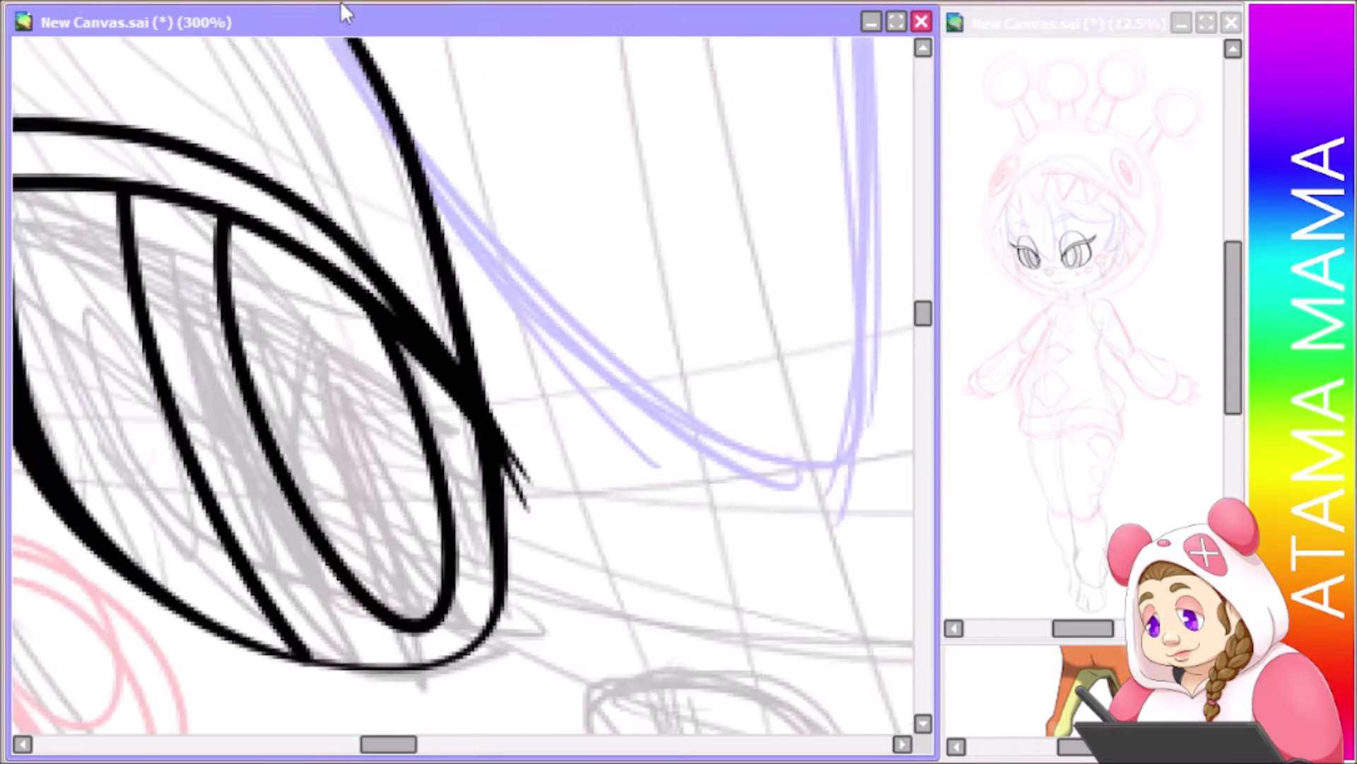
pyautogui.moveTo(304, 654); pyautogui.dragTo(121, 494)
pyautogui.press('Home')
pyautogui.scroll(-6, 752, 494)
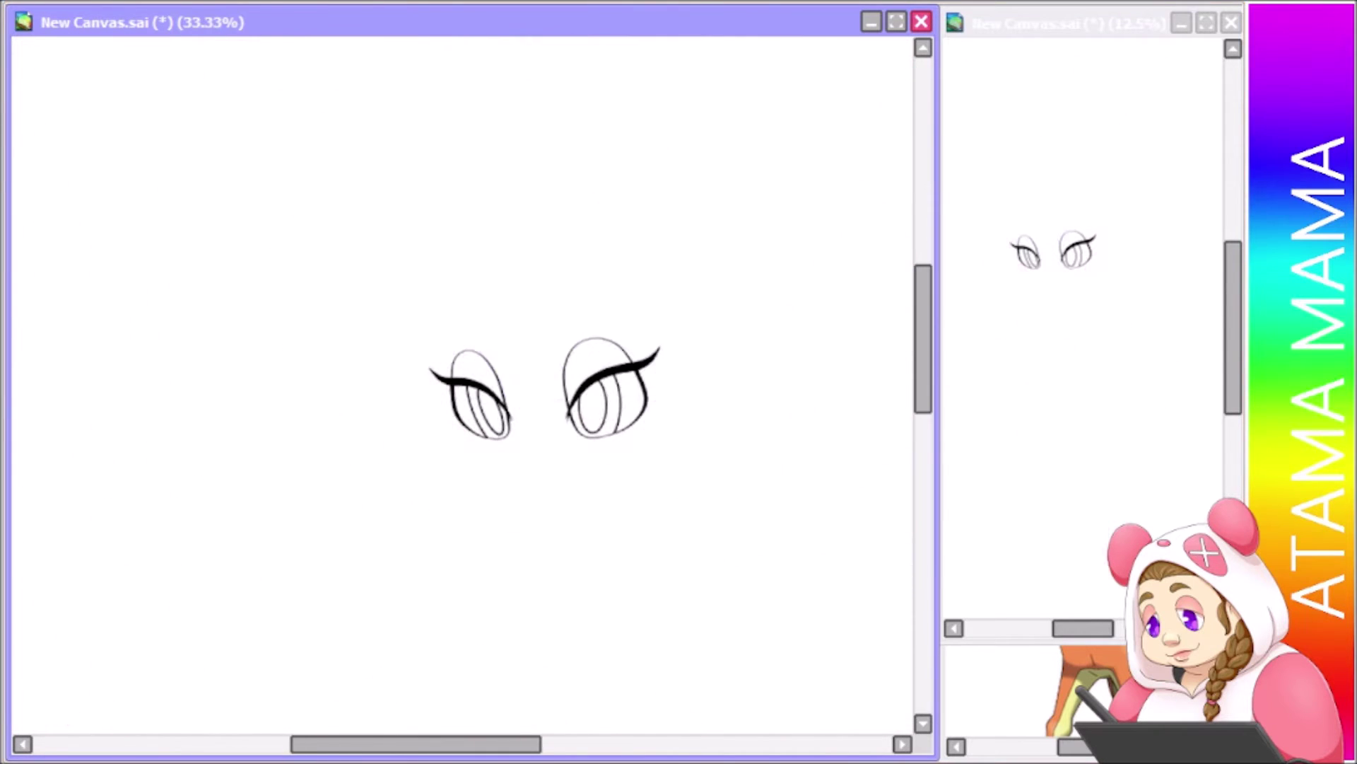
# Ink the rounded nose with its short bridge line and the gently curved smiling mouth
pyautogui.scroll(4, 923, 293)
pyautogui.scroll(2, 415, 475)
pyautogui.moveTo(369, 473)
pyautogui.mouseDown()
pyautogui.moveTo(363, 627)
pyautogui.moveTo(304, 503)
pyautogui.moveTo(521, 489)
pyautogui.moveTo(329, 354)
pyautogui.moveTo(336, 316)
pyautogui.mouseUp()
pyautogui.scroll(-5, 181, 554)
pyautogui.hscroll(3, 182, 555)
pyautogui.moveTo(255, 456)
pyautogui.mouseDown()
pyautogui.moveTo(606, 481)
pyautogui.moveTo(753, 393)
pyautogui.mouseUp()
pyautogui.scroll(-3, 277, 216)
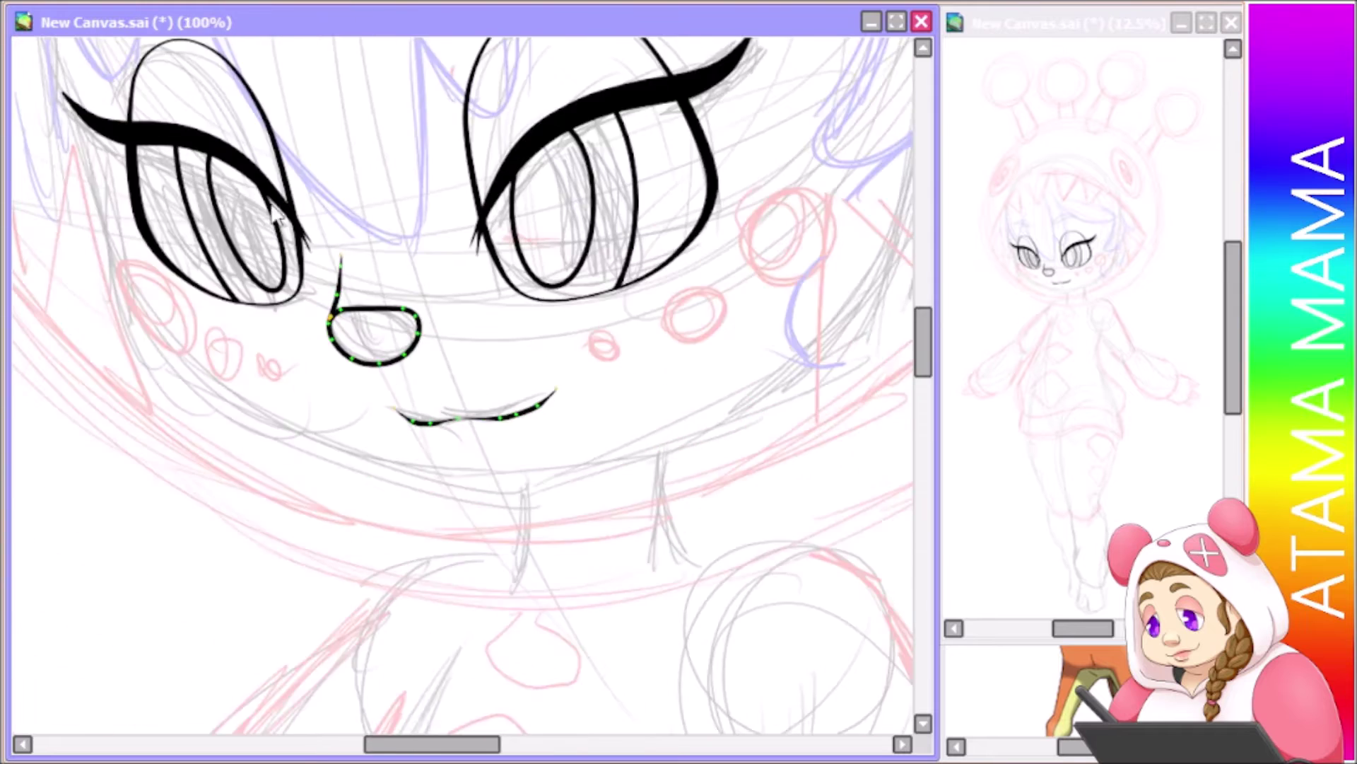
# Ink the hood's mouth opening as a closed curve around the face with a pointed corner on each side
pyautogui.scroll(5, 919, 304)
pyautogui.click(137, 530)
pyautogui.hscroll(5, 894, 424)
pyautogui.scroll(-1, 396, 236)
pyautogui.click(276, 136)
pyautogui.click(633, 385)
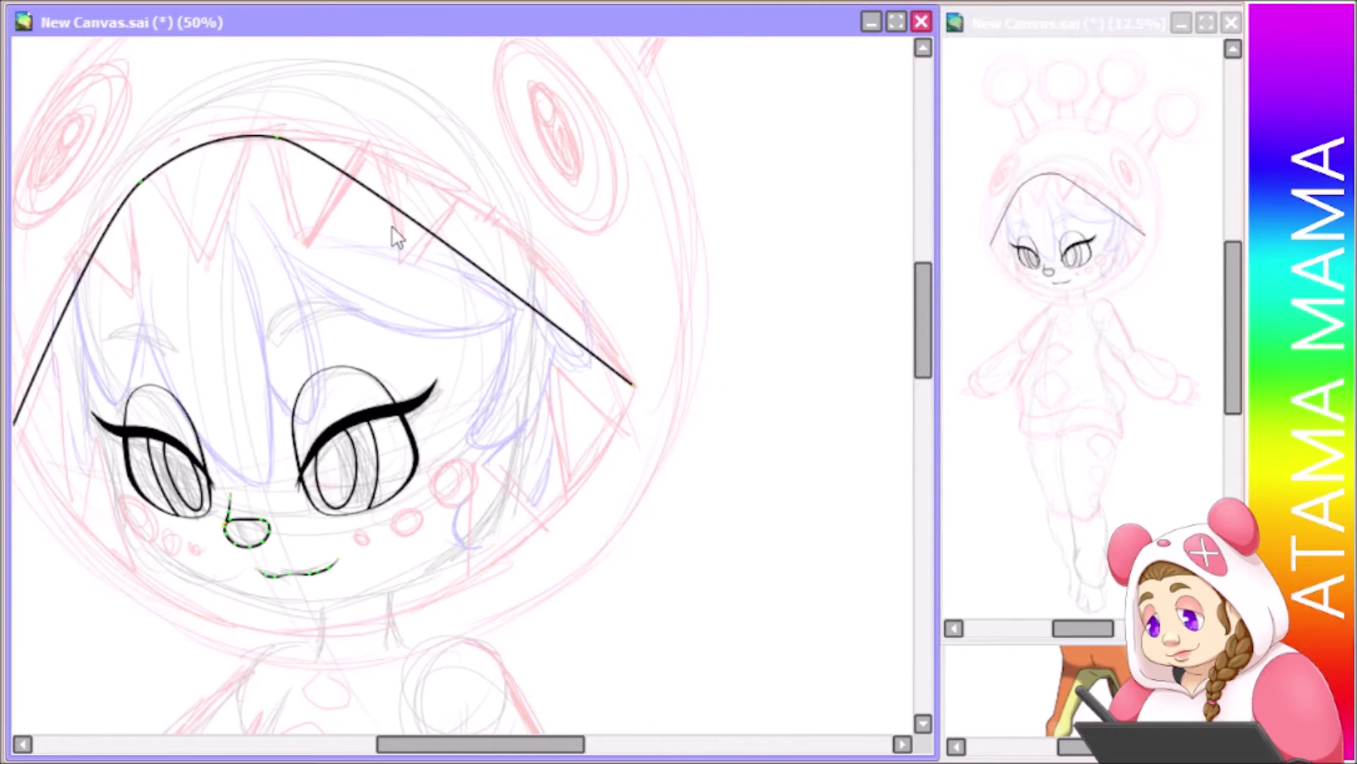
pyautogui.hscroll(-3, 396, 237)
pyautogui.click(485, 585)
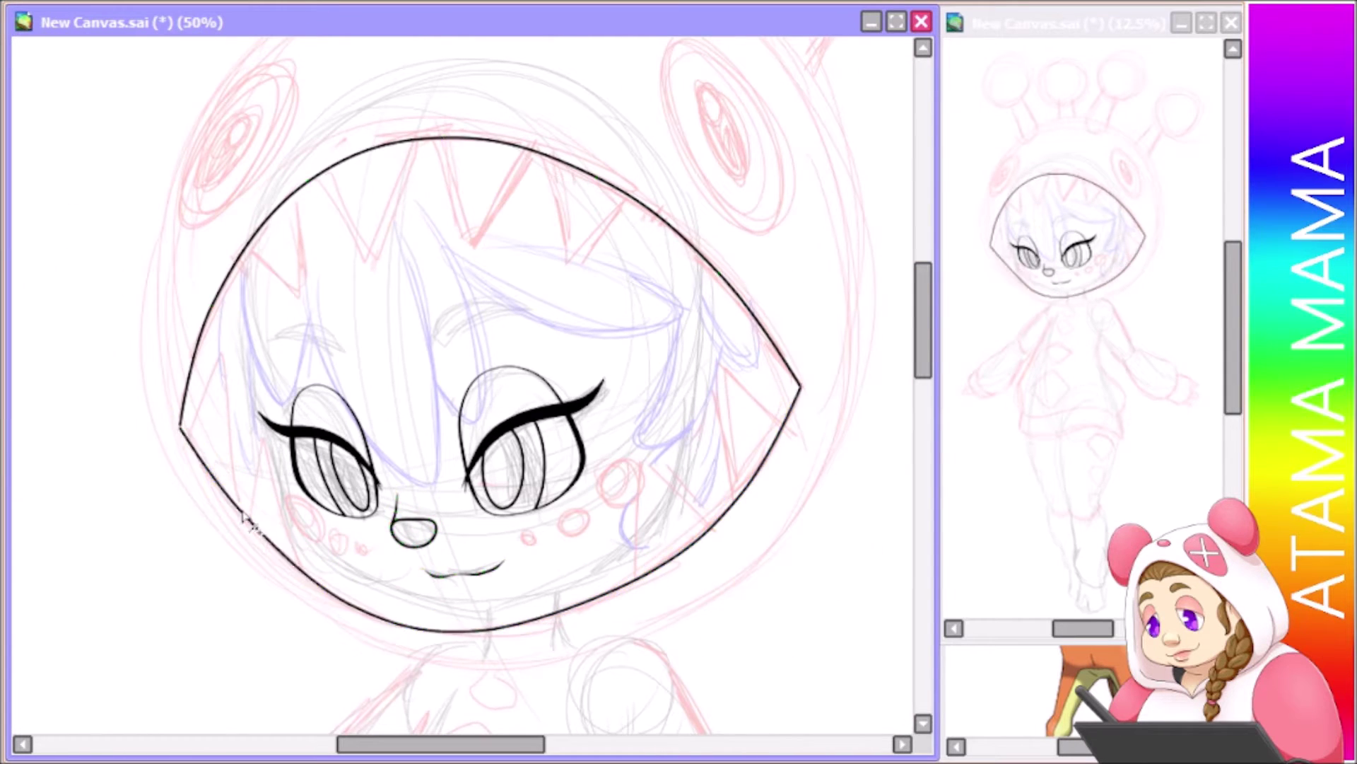
# Ink the lower teeth along both sides of the hood's mouth opening
pyautogui.scroll(4, 858, 495)
pyautogui.moveTo(515, 739); pyautogui.dragTo(355, 739)
pyautogui.scroll(-3, 354, 740)
pyautogui.moveTo(495, 343); pyautogui.dragTo(531, 573)
pyautogui.moveTo(566, 463); pyautogui.dragTo(608, 647)
pyautogui.moveTo(439, 742); pyautogui.dragTo(561, 742)
pyautogui.moveTo(604, 329)
pyautogui.mouseDown()
pyautogui.moveTo(640, 558)
pyautogui.moveTo(524, 668)
pyautogui.mouseUp()
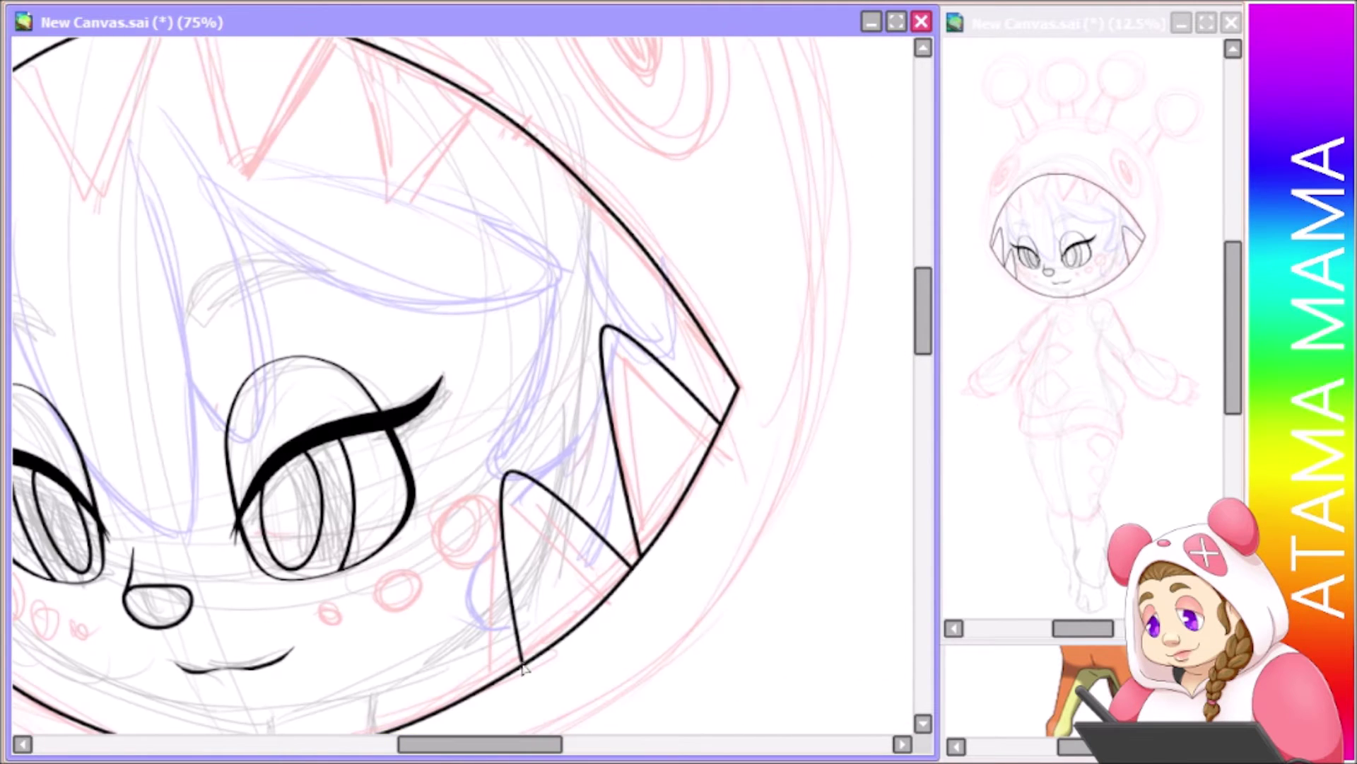
# Ink the row of pointed upper teeth hanging from the top edge of the hood's mouth opening
pyautogui.hscroll(-3, 523, 668)
pyautogui.scroll(3, 408, 215)
pyautogui.moveTo(475, 415); pyautogui.dragTo(582, 233)
pyautogui.moveTo(590, 237); pyautogui.dragTo(724, 297)
pyautogui.moveTo(387, 210)
pyautogui.mouseDown()
pyautogui.moveTo(244, 268)
pyautogui.moveTo(236, 414)
pyautogui.mouseUp()
pyautogui.moveTo(236, 414); pyautogui.dragTo(141, 368)
# Ink the round outer outline of the hood around the whole head
pyautogui.moveTo(453, 744)
pyautogui.mouseDown()
pyautogui.moveTo(419, 756)
pyautogui.moveTo(511, 744)
pyautogui.mouseUp()
pyautogui.scroll(-5, 315, 509)
pyautogui.scroll(5, 811, 367)
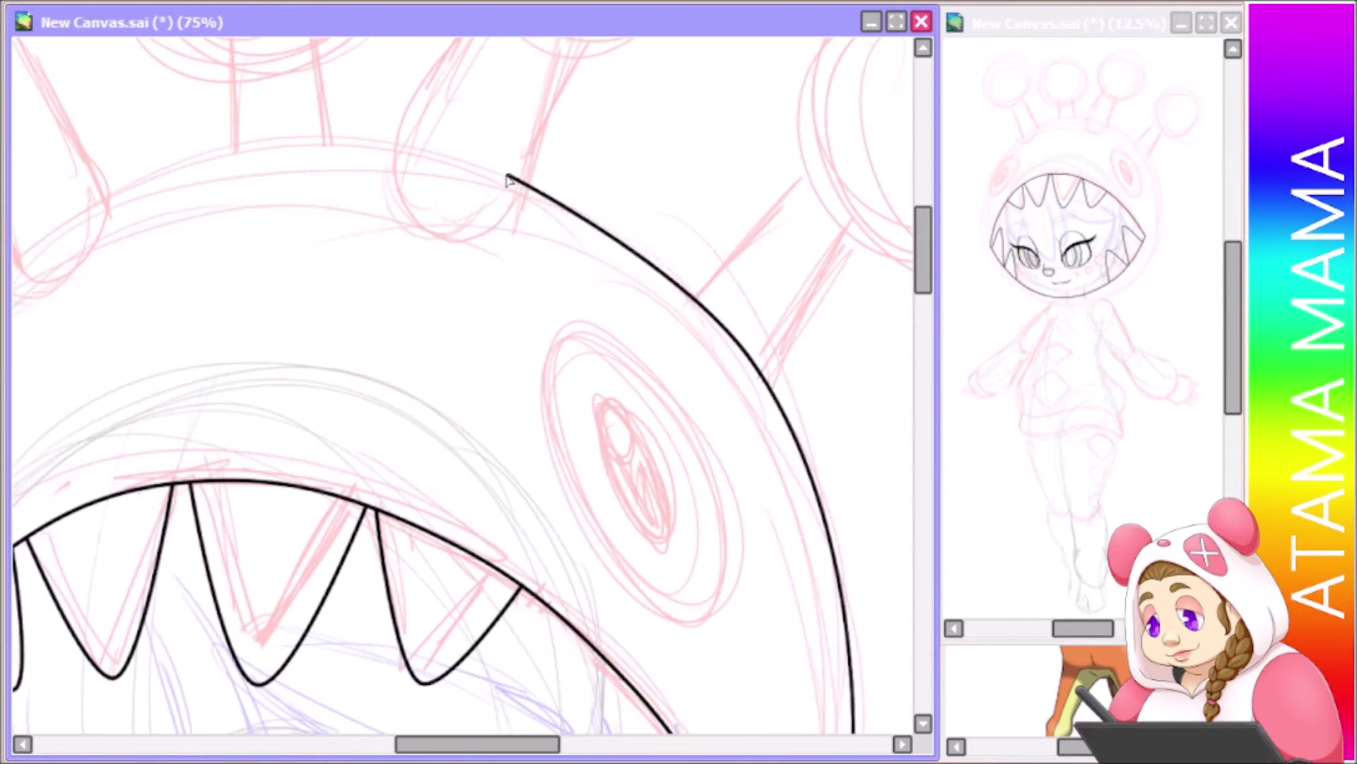
pyautogui.hscroll(-4, 459, 382)
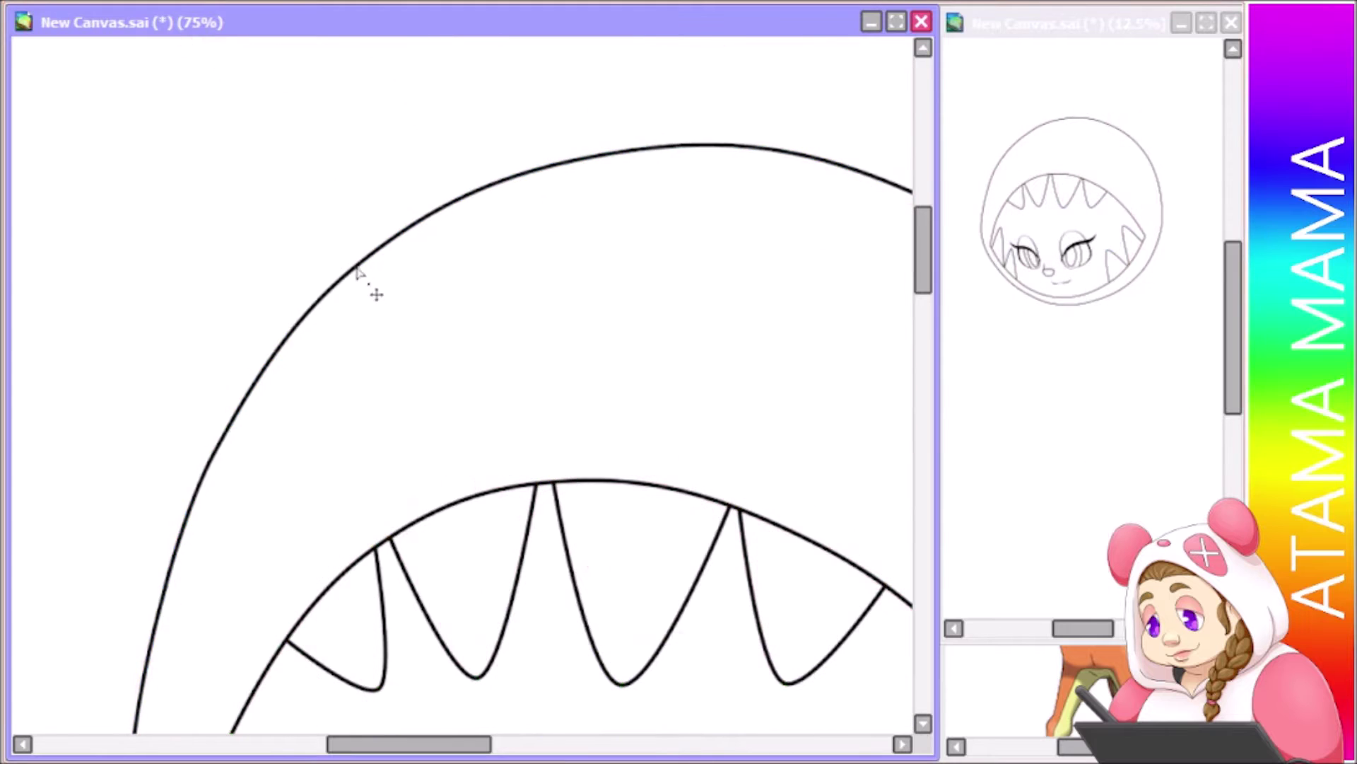
pyautogui.moveTo(923, 247); pyautogui.dragTo(926, 329)
pyautogui.scroll(-2, 357, 646)
pyautogui.hscroll(3, 358, 646)
pyautogui.scroll(5, 381, 692)
pyautogui.moveTo(442, 745); pyautogui.dragTo(409, 755)
pyautogui.moveTo(923, 247); pyautogui.dragTo(927, 327)
# Ink the pointed front hair strands between and beside the eyes, starting them beneath the upper teeth
pyautogui.hotkey('ctrl', '+')
pyautogui.moveTo(394, 201)
pyautogui.mouseDown()
pyautogui.moveTo(636, 544)
pyautogui.moveTo(550, 541)
pyautogui.moveTo(621, 619)
pyautogui.mouseUp()
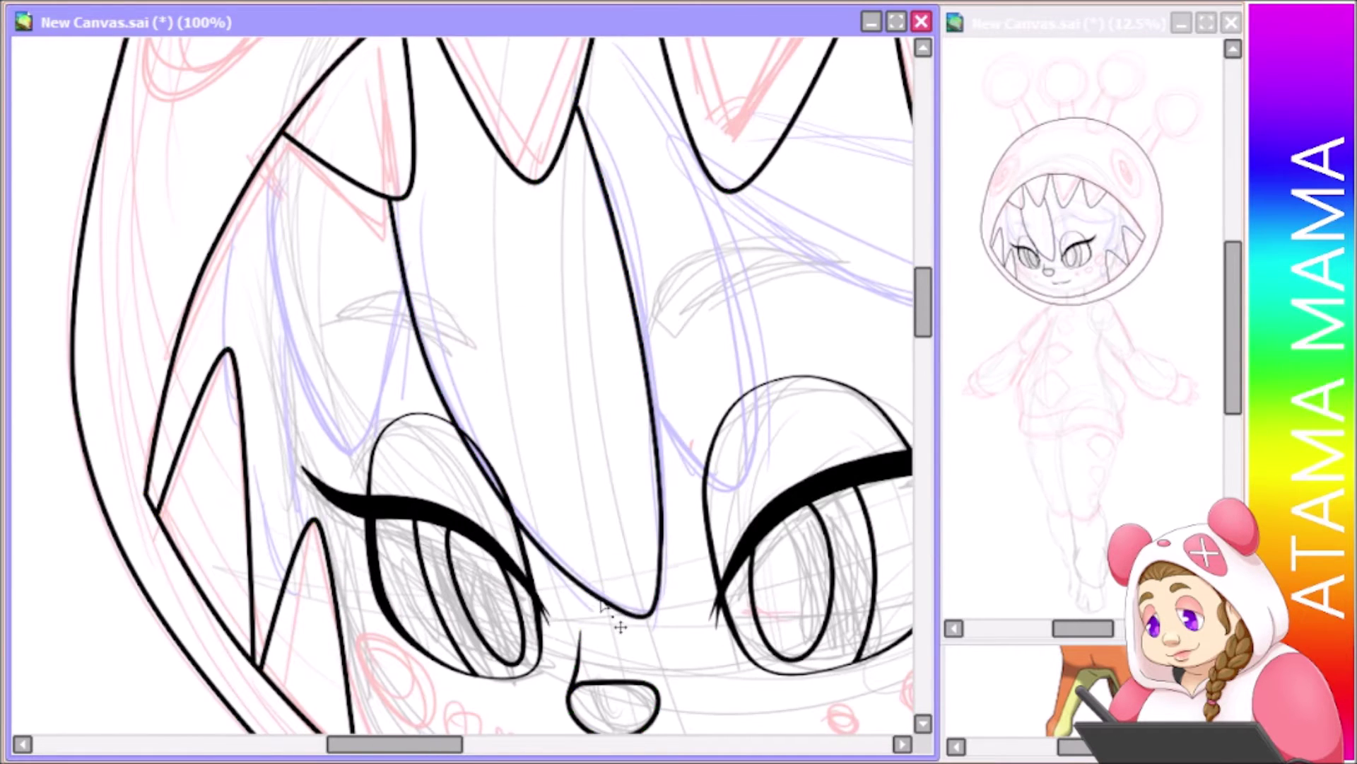
pyautogui.moveTo(728, 191); pyautogui.dragTo(760, 395)
pyautogui.moveTo(750, 222); pyautogui.dragTo(707, 488)
pyautogui.moveTo(650, 403); pyautogui.dragTo(689, 456)
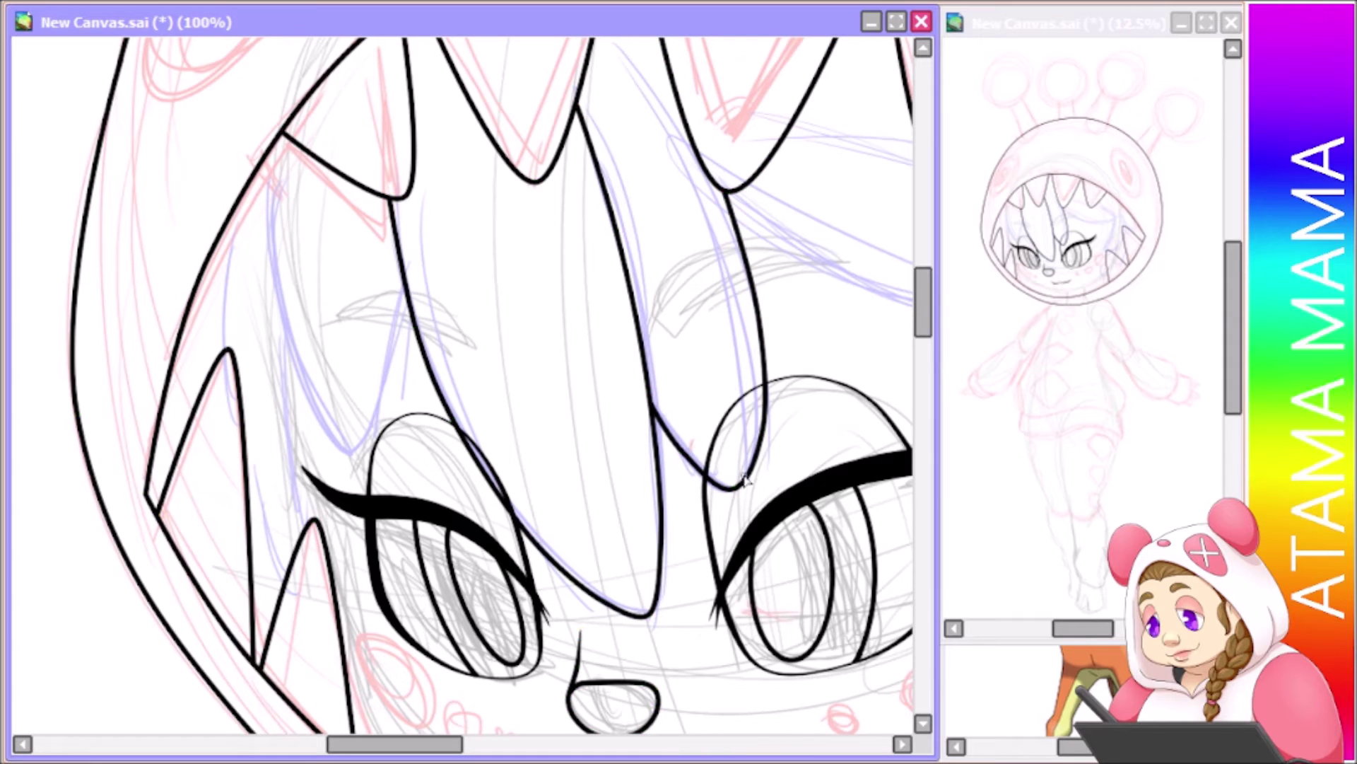
pyautogui.moveTo(406, 290); pyautogui.dragTo(263, 164)
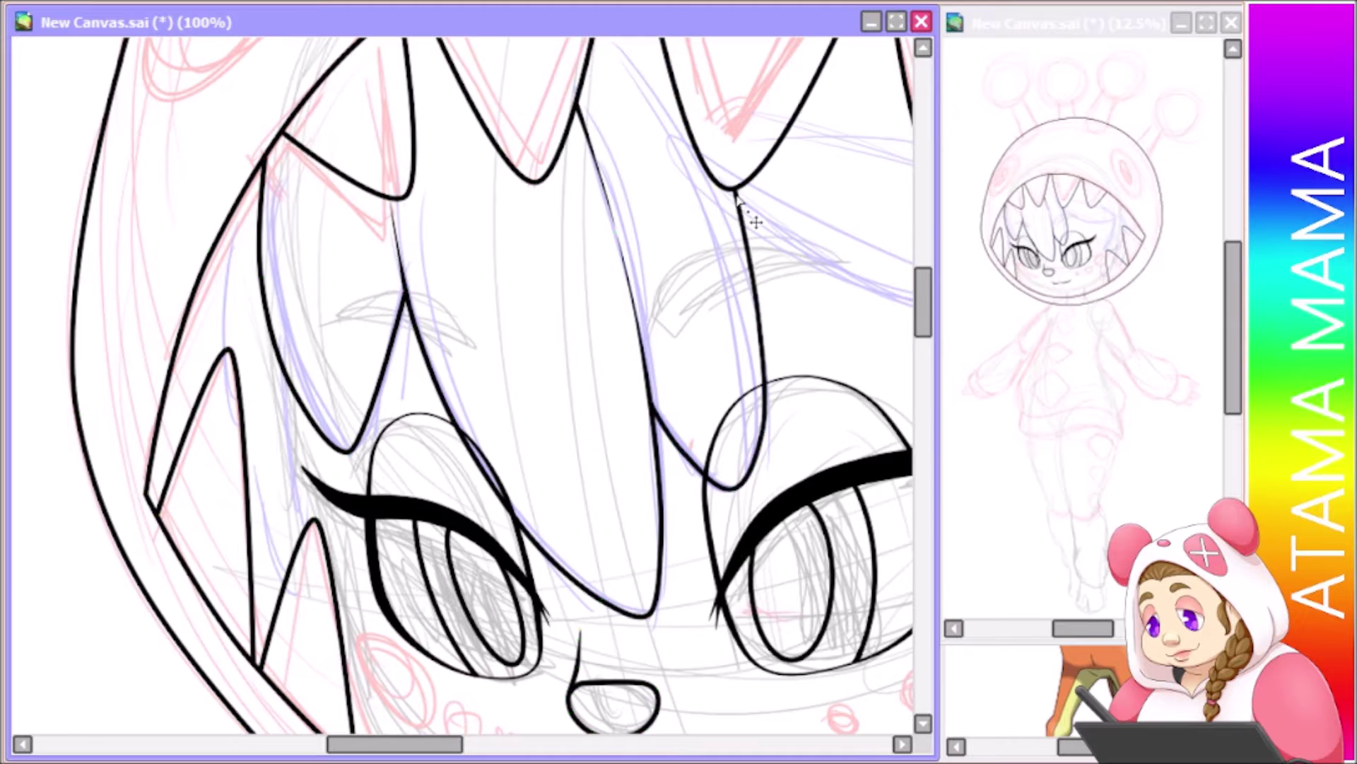
# Ink the side-swept fringe above the right-hand eye and the side lock curving down from its tip
pyautogui.moveTo(394, 743); pyautogui.dragTo(467, 743)
pyautogui.moveTo(279, 201)
pyautogui.mouseDown()
pyautogui.moveTo(585, 302)
pyautogui.moveTo(403, 297)
pyautogui.mouseUp()
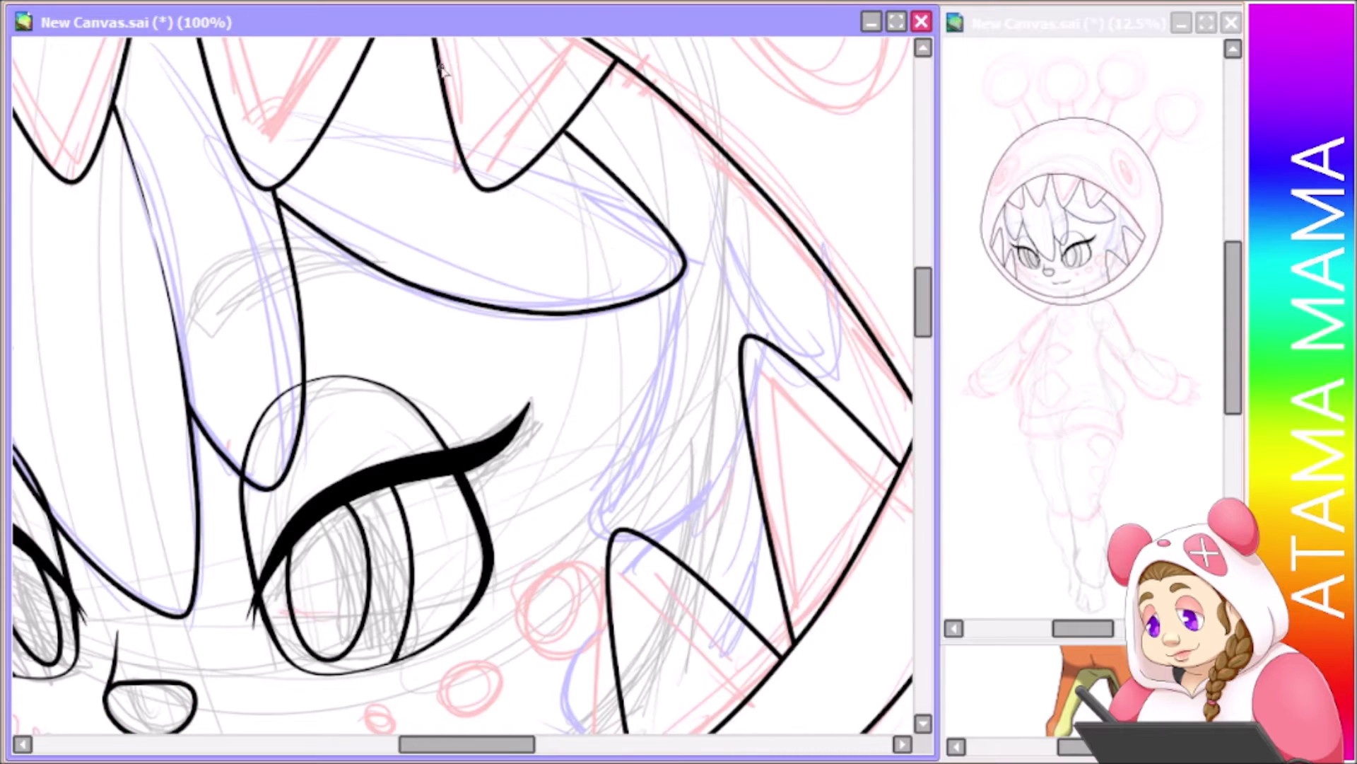
pyautogui.click(666, 288)
pyautogui.click(597, 526)
pyautogui.click(747, 425)
pyautogui.press('Return')
# Ink the outer hair lock between the right-hand side tooth and the hood's opening edge
pyautogui.click(849, 301)
pyautogui.click(842, 397)
pyautogui.click(734, 276)
pyautogui.press('Return')
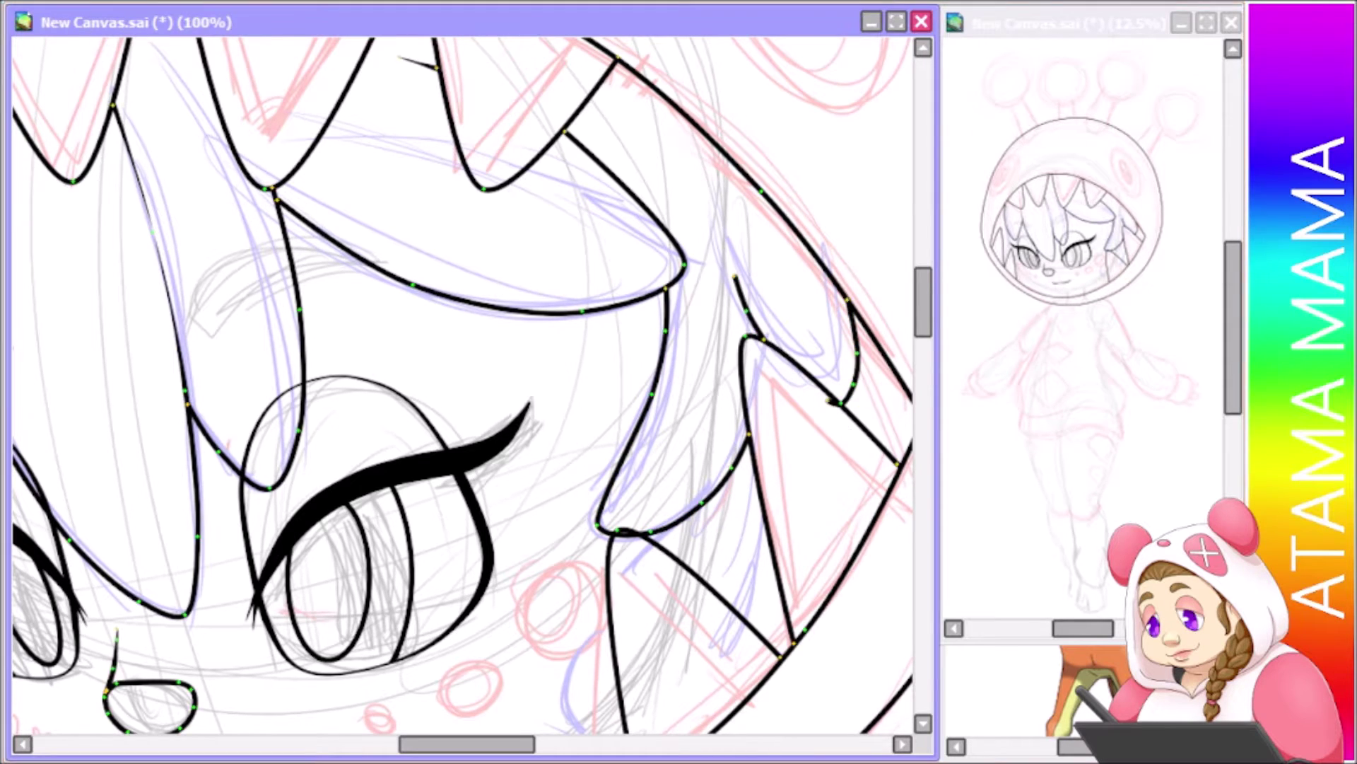
# Ink the hair edges behind the left-hand side teeth and two long strand lines inside the central front hair lock
pyautogui.hscroll(-5, 304, 385)
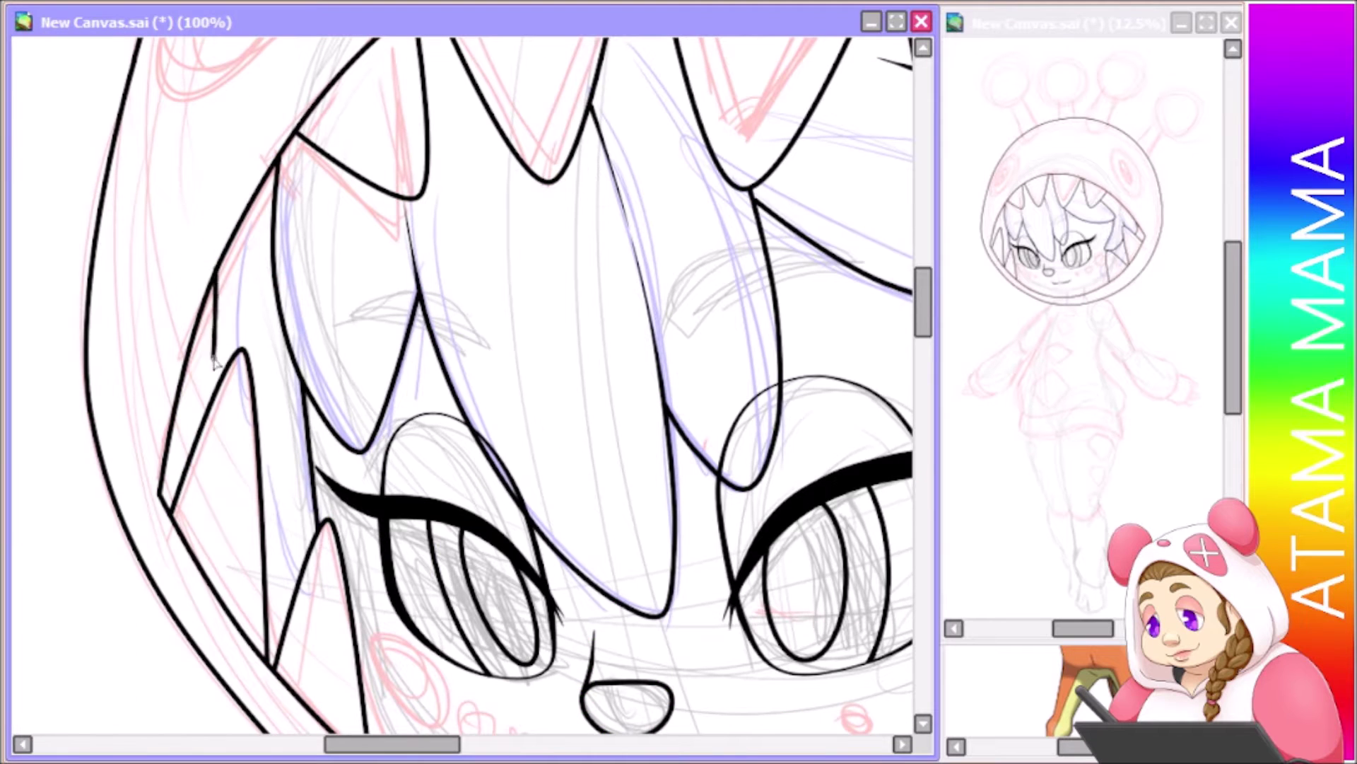
pyautogui.click(249, 465)
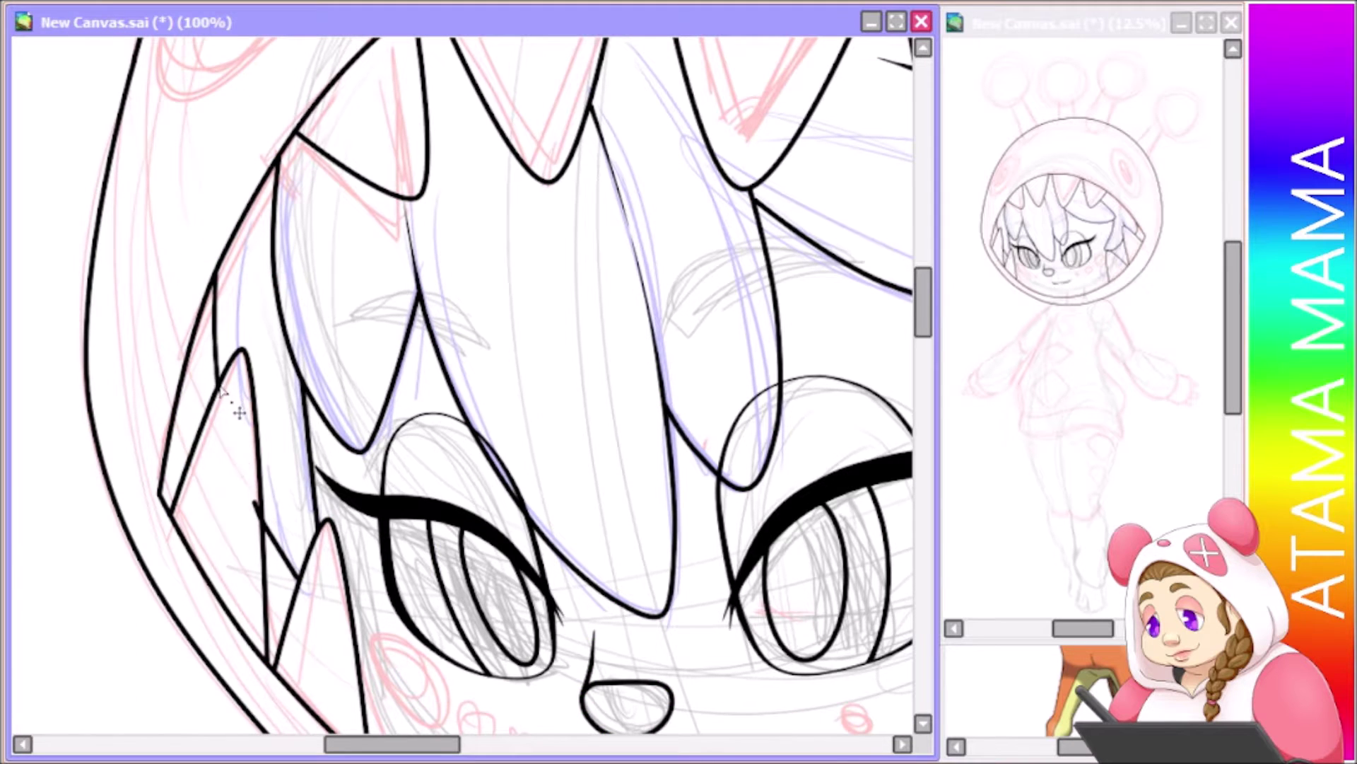
pyautogui.moveTo(463, 71)
pyautogui.mouseDown()
pyautogui.moveTo(503, 304)
pyautogui.moveTo(604, 555)
pyautogui.mouseUp()
pyautogui.moveTo(569, 181); pyautogui.dragTo(598, 367)
pyautogui.moveTo(605, 552); pyautogui.dragTo(608, 534)
pyautogui.moveTo(466, 78); pyautogui.dragTo(530, 385)
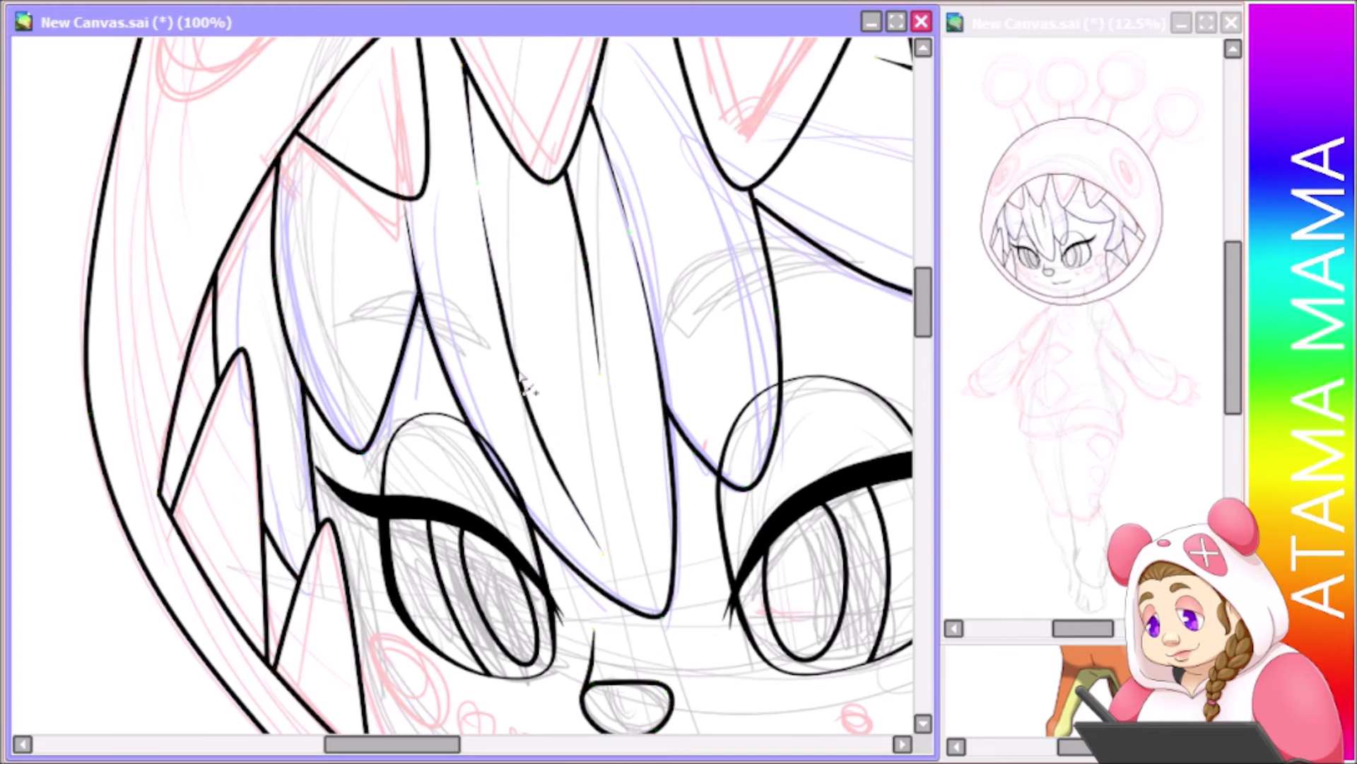
# Ink strand lines inside the left-hand front lock and the side-swept fringe, plus a short hair line below the hood's right-hand opening edge
pyautogui.moveTo(328, 169); pyautogui.dragTo(335, 385)
pyautogui.press('h')
pyautogui.moveTo(328, 150); pyautogui.dragTo(613, 249)
pyautogui.hotkey('ctrl', 'z')
pyautogui.moveTo(687, 111); pyautogui.dragTo(708, 201)
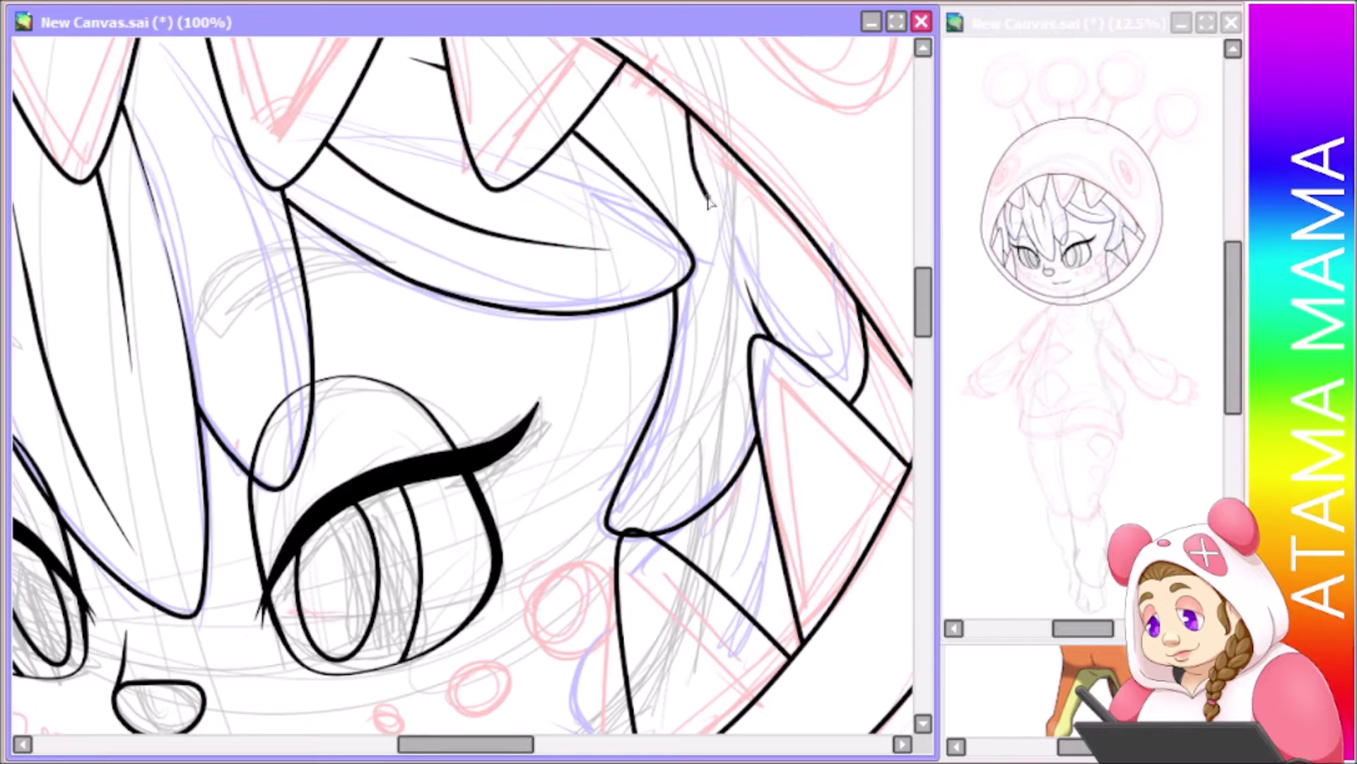
# Ink the jawline and the rounded hair lock tips beside both cheeks, next to the lower side teeth
pyautogui.scroll(-5, 439, 755)
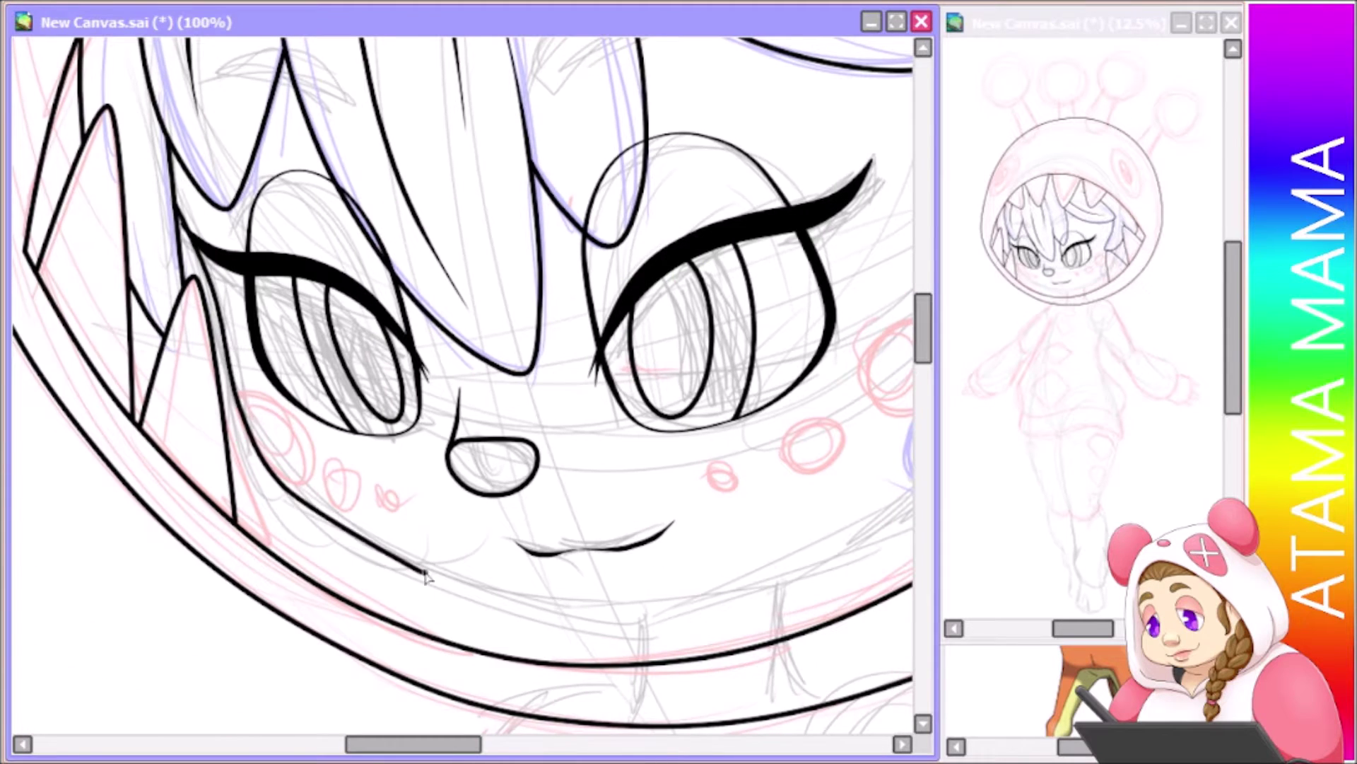
pyautogui.scroll(-2, 477, 755)
pyautogui.hotkey('ctrl', 'z')
pyautogui.moveTo(760, 360); pyautogui.dragTo(740, 499)
pyautogui.press('ctrl')
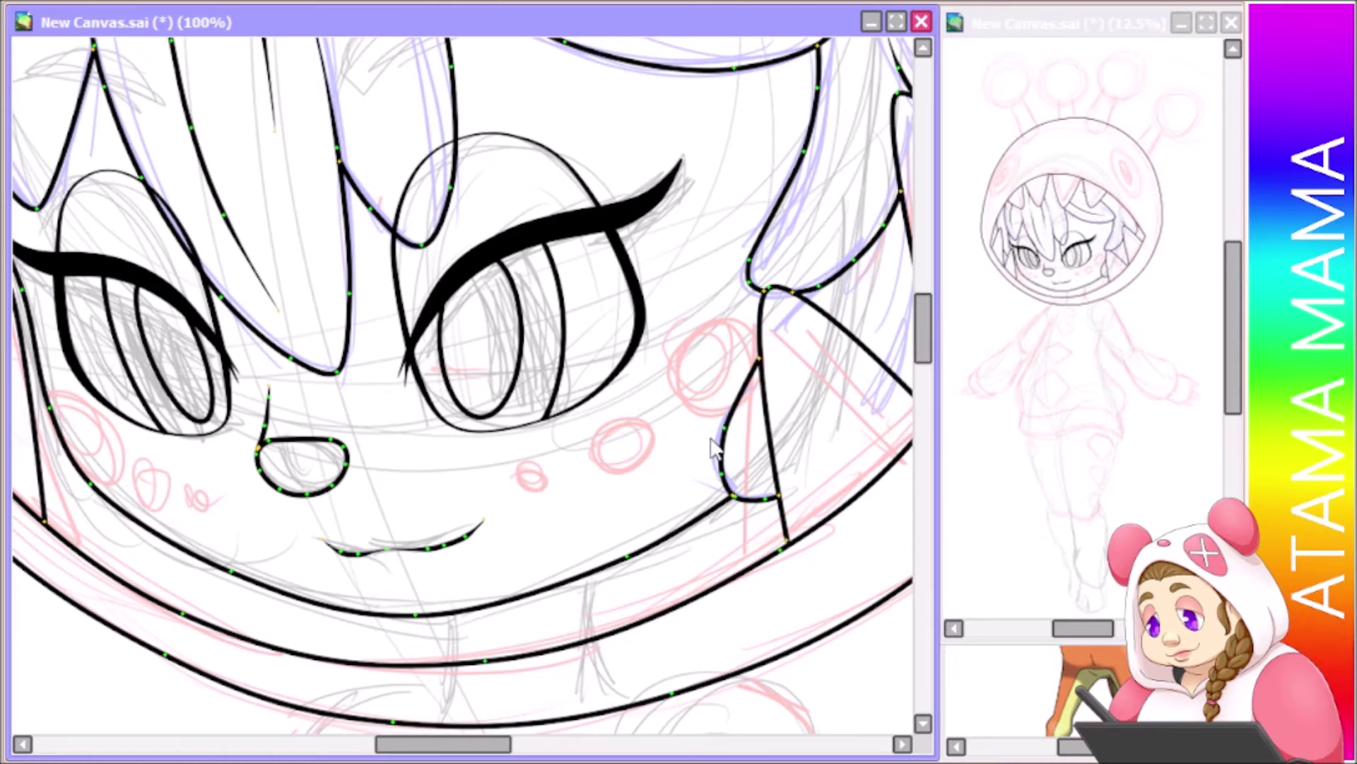
pyautogui.hscroll(-6, 760, 399)
pyautogui.hscroll(4, 178, 503)
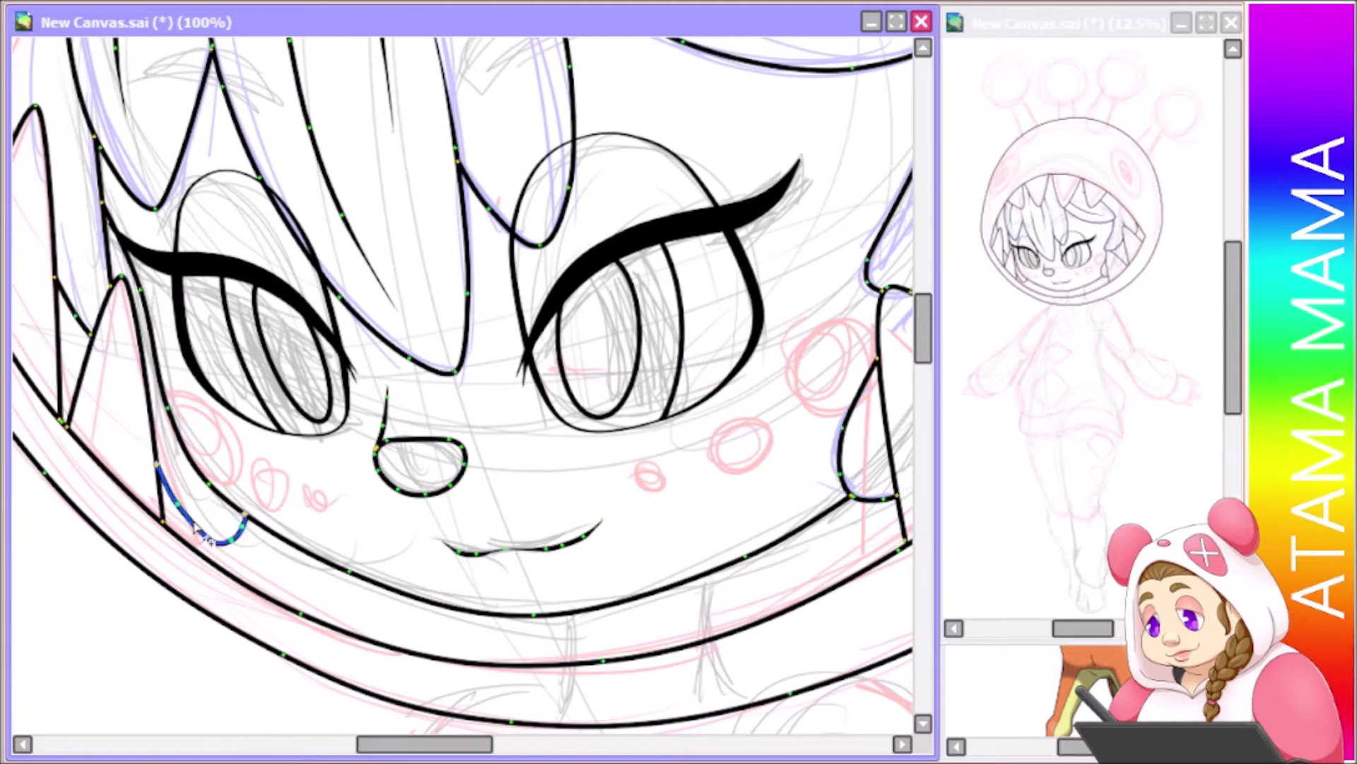
# Ink the two neck lines beneath the chin and the remaining hair lines between the right-hand side teeth
pyautogui.hscroll(10, 785, 635)
pyautogui.scroll(2, 785, 635)
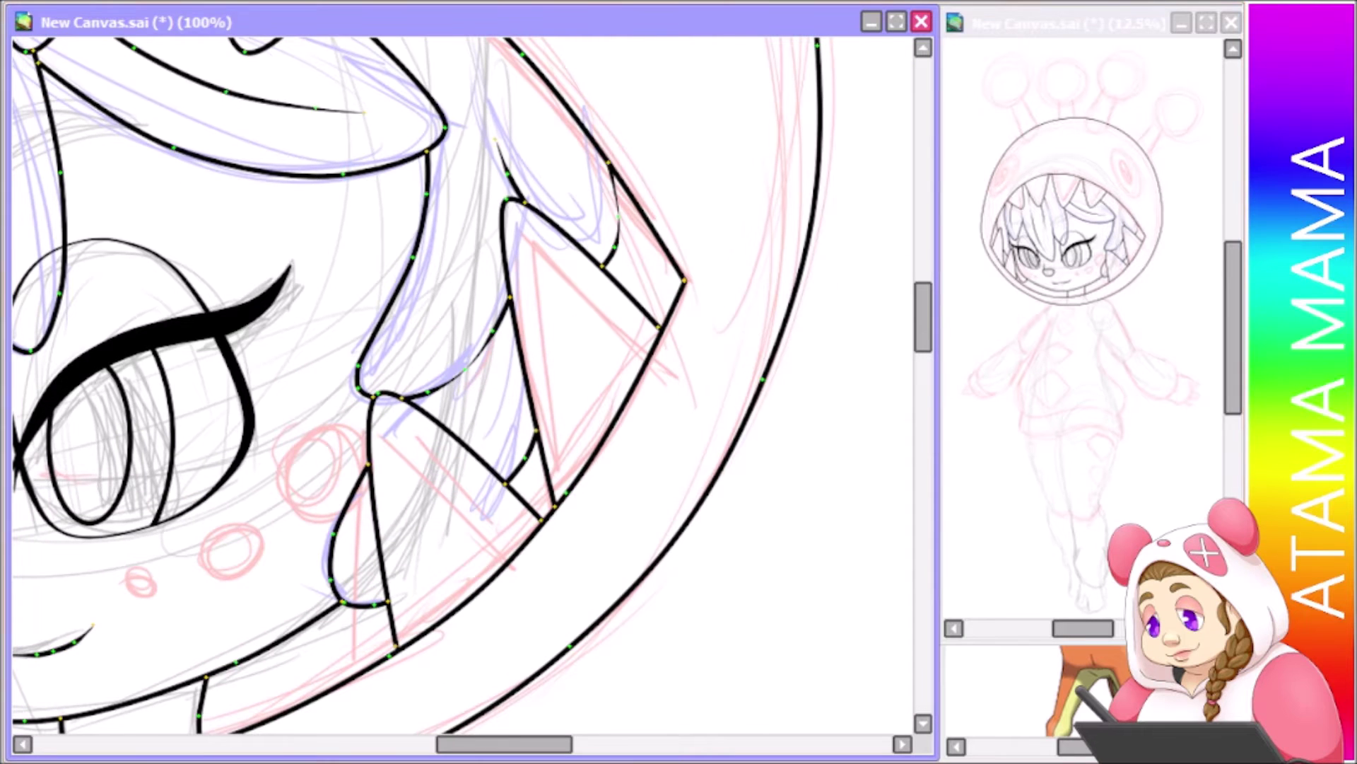
pyautogui.hscroll(-8, 695, 358)
pyautogui.hscroll(5, 695, 358)
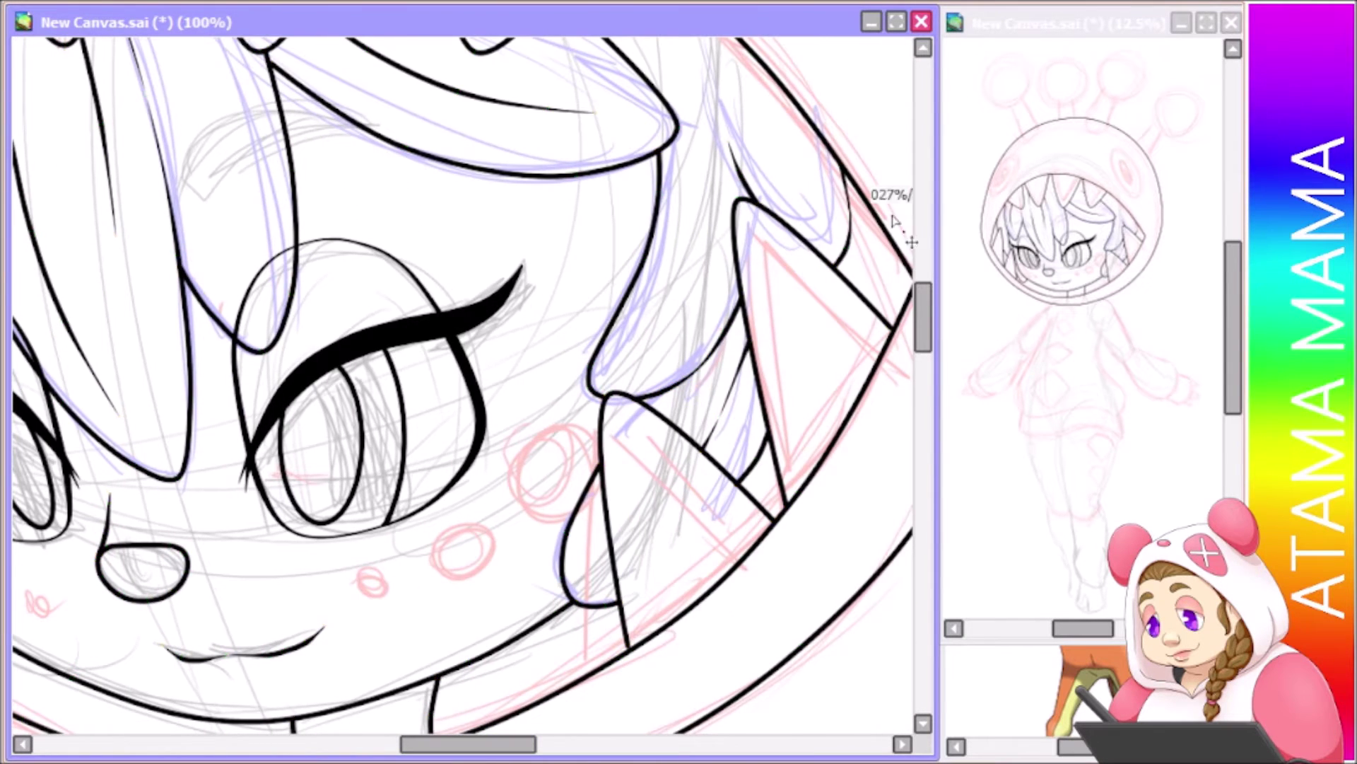
pyautogui.hscroll(-12, 463, 400)
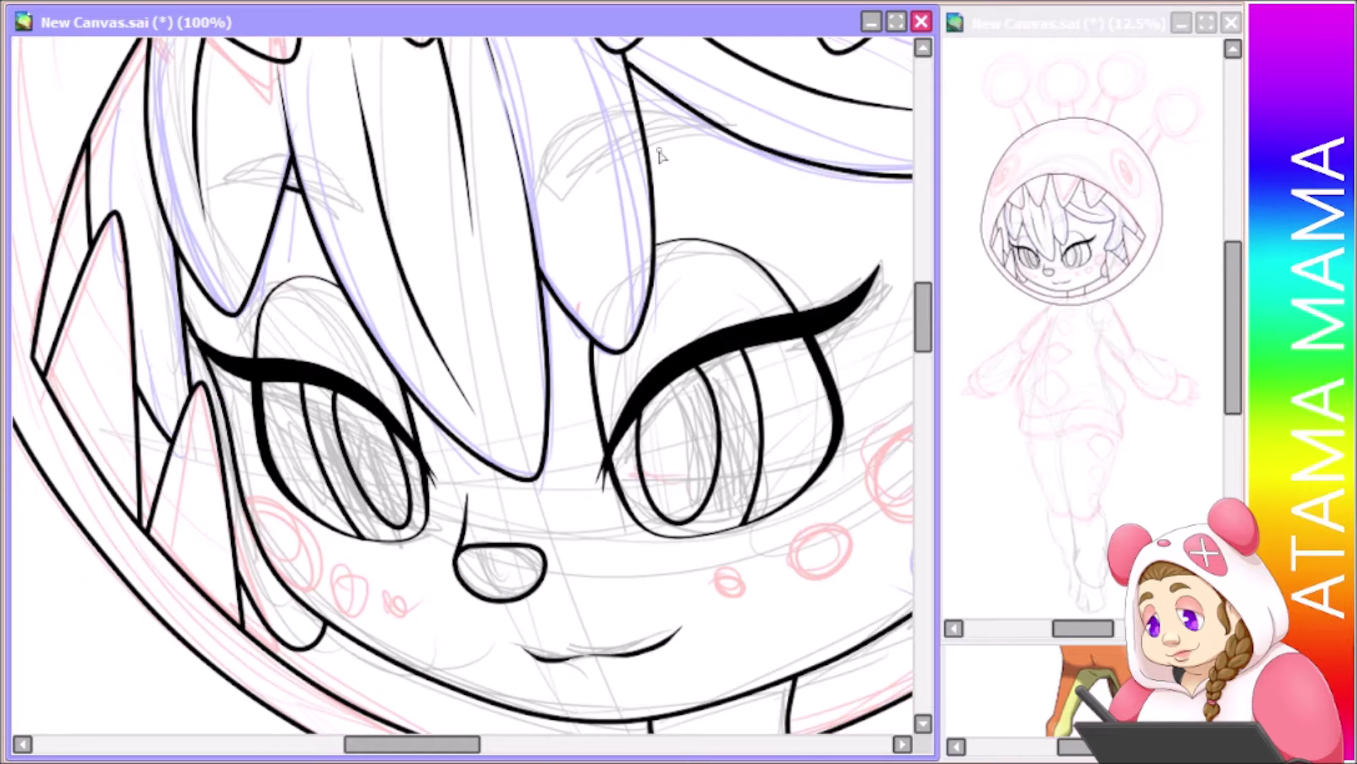
# Ink three rounded spots of decreasing size on the right-hand cheek, from beside the hair towards the mouth
pyautogui.scroll(2, 657, 102)
pyautogui.moveTo(691, 448)
pyautogui.mouseDown()
pyautogui.moveTo(743, 516)
pyautogui.moveTo(626, 544)
pyautogui.mouseUp()
pyautogui.scroll(-4, 624, 535)
pyautogui.moveTo(613, 388)
pyautogui.mouseDown()
pyautogui.moveTo(558, 447)
pyautogui.moveTo(619, 402)
pyautogui.mouseUp()
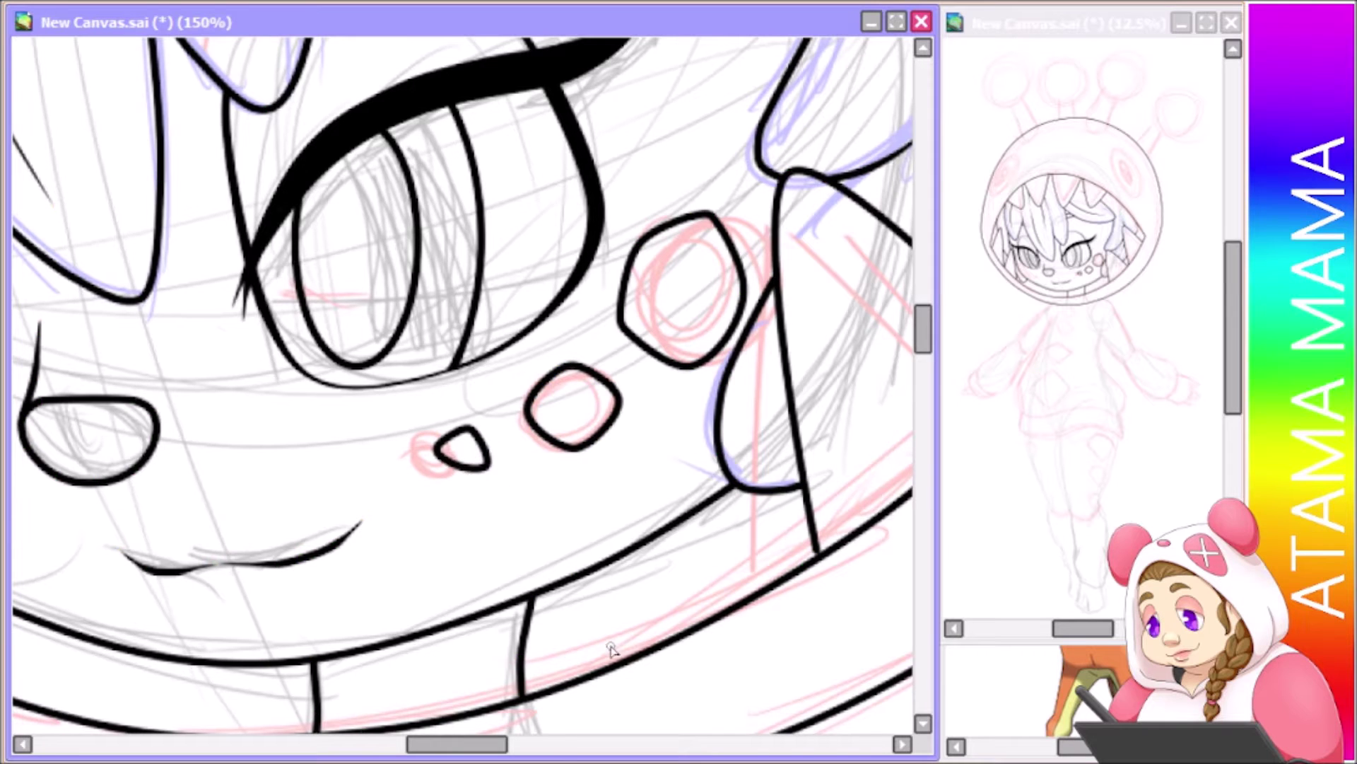
# Paste a copy of the cheek spots and transform it to fit the left-hand cheek beneath the eye
pyautogui.hscroll(3, 613, 649)
pyautogui.hscroll(-18, 848, 644)
pyautogui.hotkey('ctrl', 'v')
pyautogui.hotkey('ctrl', 't')
pyautogui.hscroll(3, 717, 388)
pyautogui.hscroll(-3, 505, 336)
pyautogui.moveTo(297, 555); pyautogui.dragTo(354, 554)
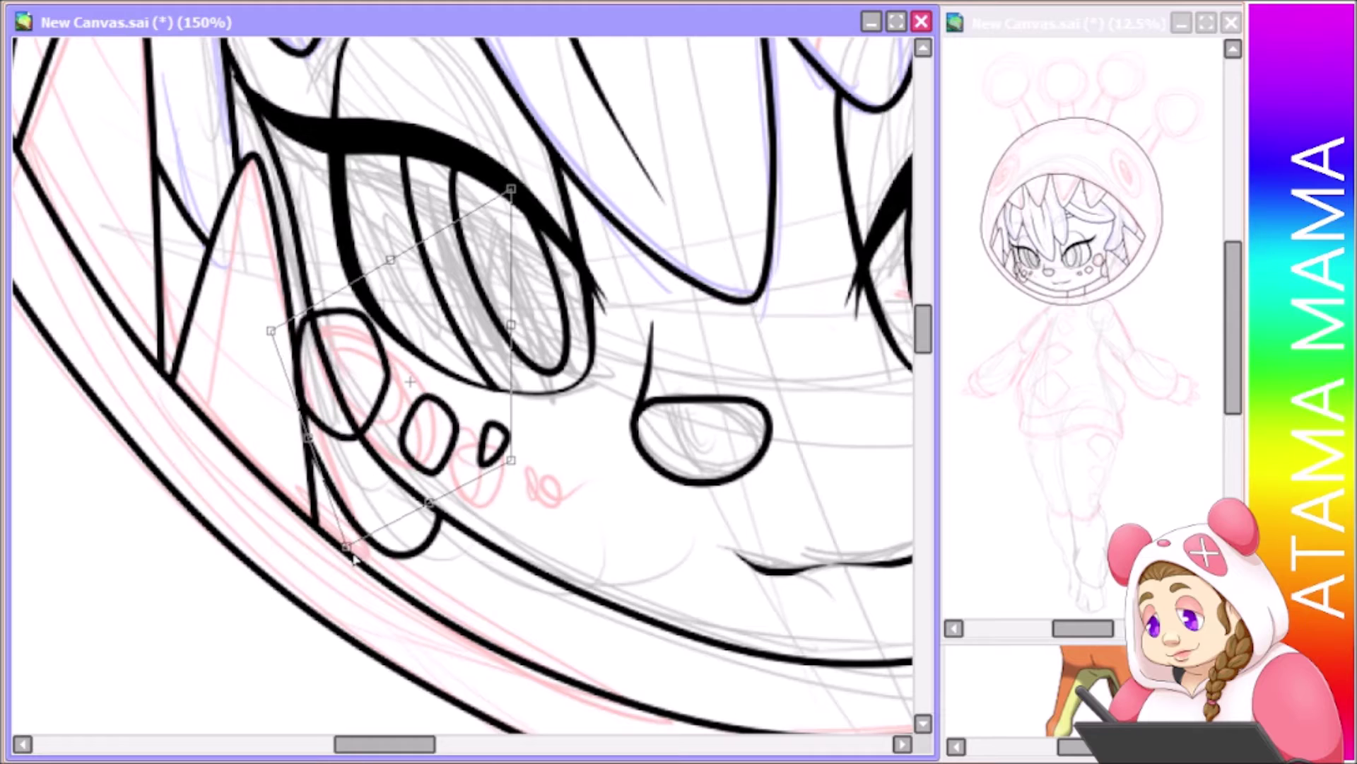
pyautogui.hscroll(-1, 355, 554)
pyautogui.press('Return')
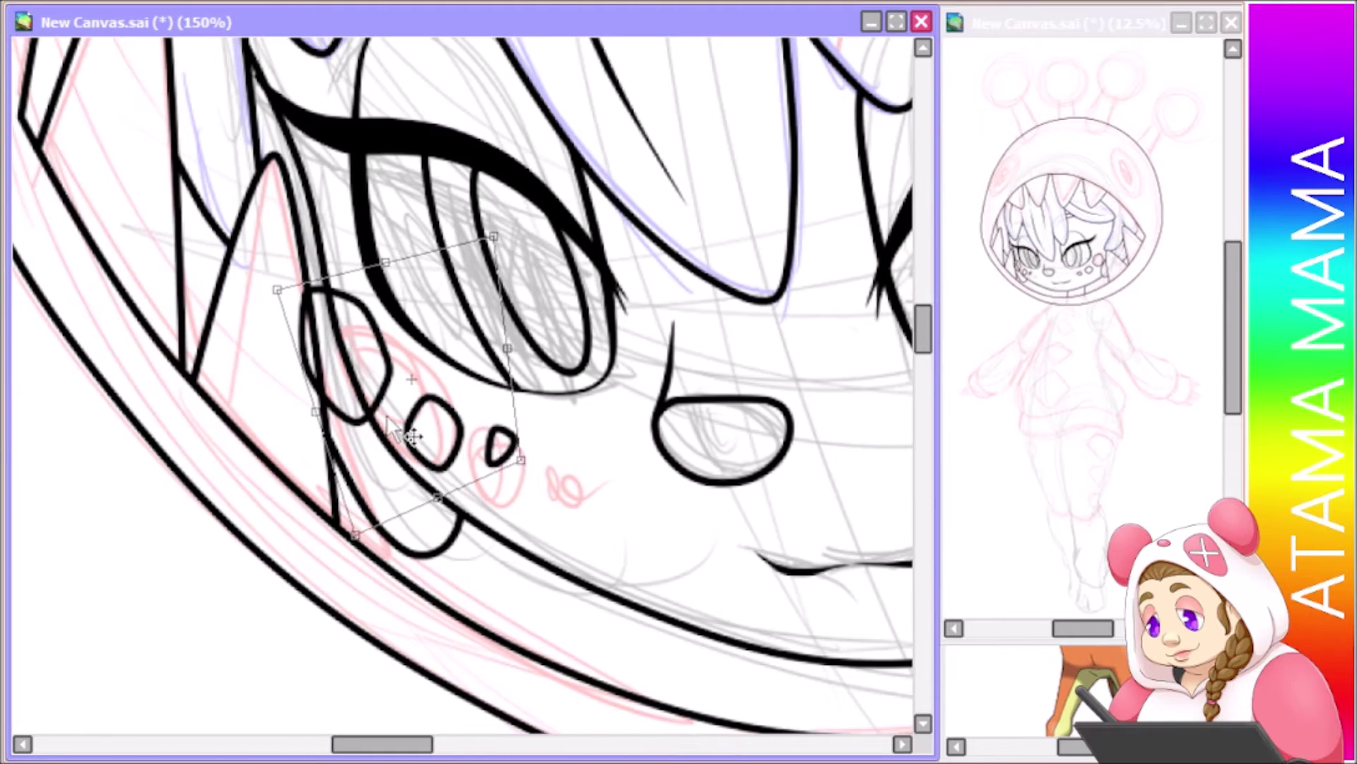
pyautogui.hscroll(3, 367, 495)
pyautogui.hscroll(-2, 283, 388)
pyautogui.scroll(-4, 241, 300)
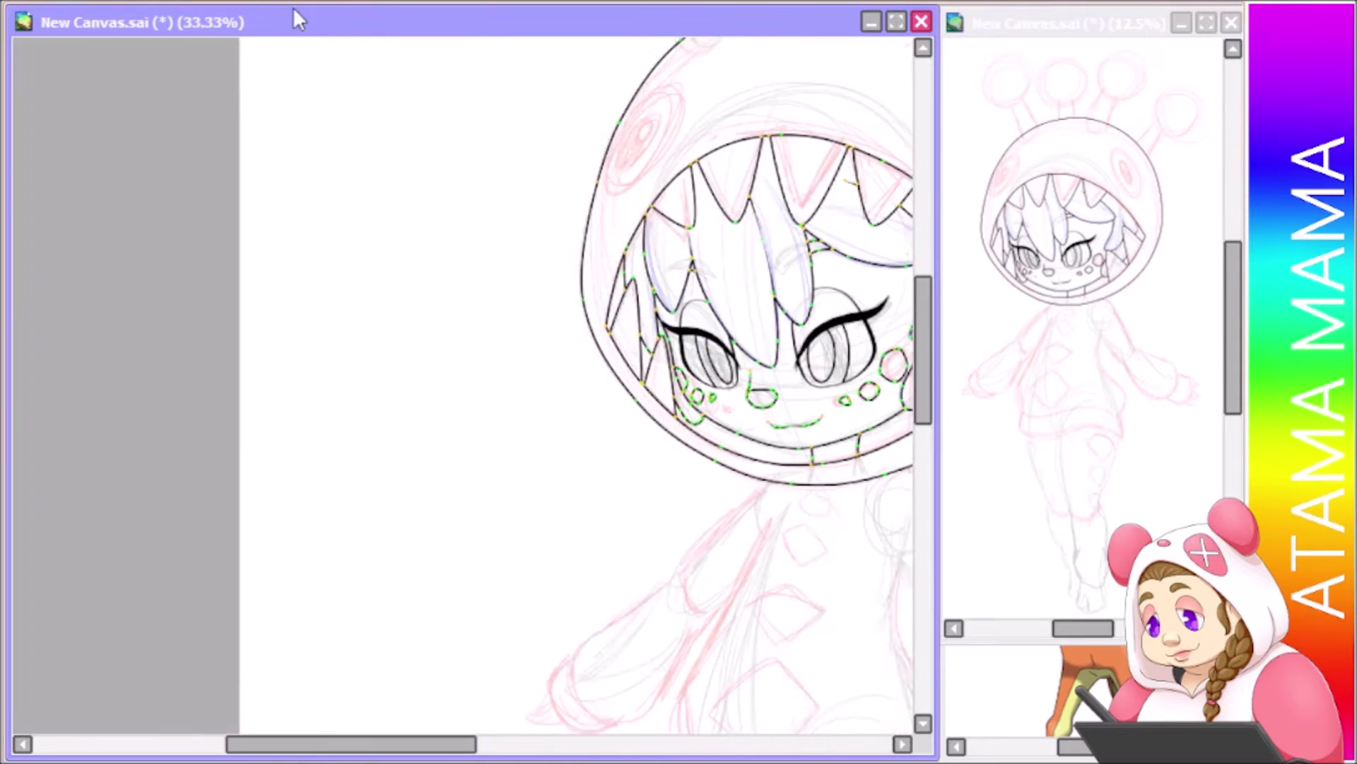
# Draw a circle and reshape it into a tall oval for the hood's right-hand eye
pyautogui.hotkey('ctrl', '+')
pyautogui.moveTo(363, 287); pyautogui.dragTo(412, 255)
pyautogui.moveTo(410, 514); pyautogui.dragTo(440, 251)
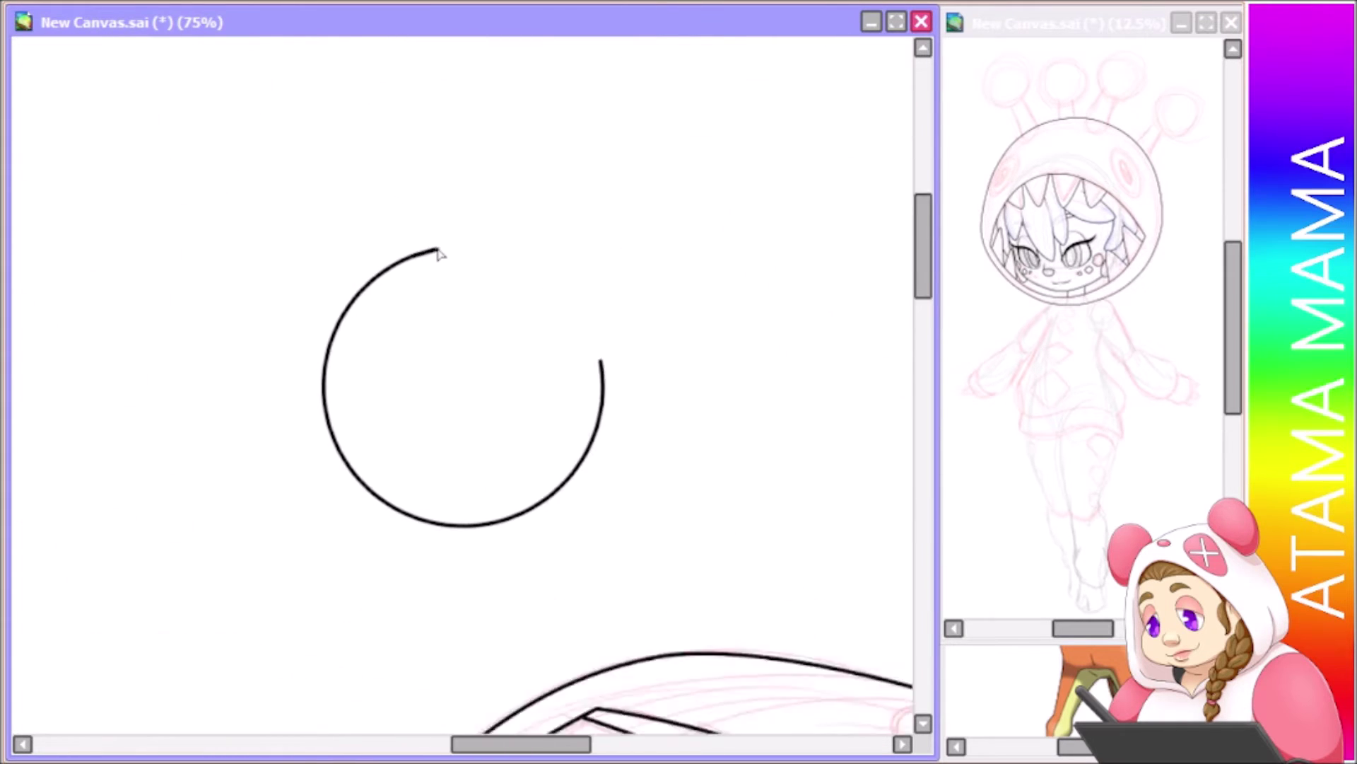
pyautogui.press('End')
pyautogui.press('Home')
pyautogui.hotkey('ctrl', 't')
pyautogui.moveTo(636, 438); pyautogui.dragTo(668, 495)
pyautogui.press('Return')
# Add scaled-down copies of the oval inside the hood's right-hand eye for the pupil and its highlight
pyautogui.hotkey('ctrl', 'c')
pyautogui.hotkey('ctrl', 'v')
pyautogui.hotkey('ctrl', 't')
pyautogui.moveTo(636, 332); pyautogui.dragTo(656, 371)
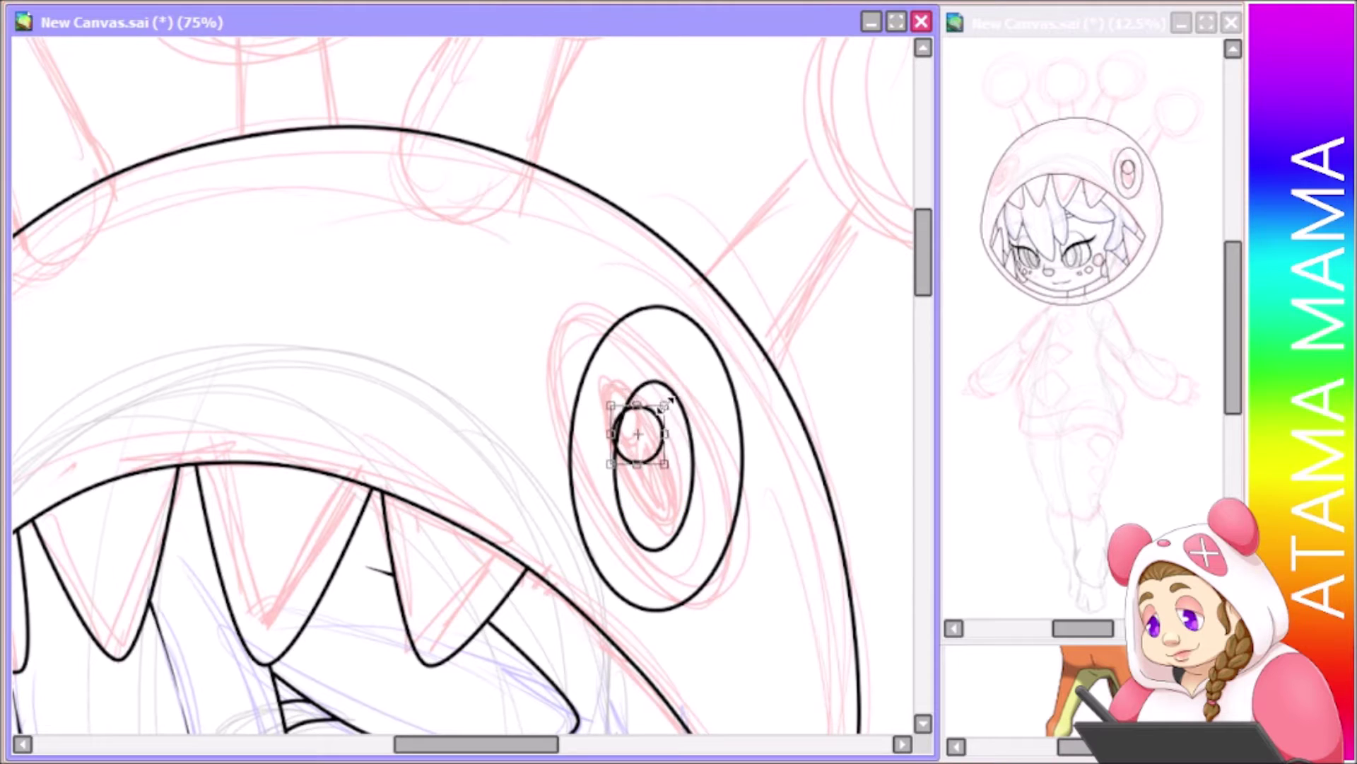
pyautogui.scroll(3, 713, 536)
pyautogui.moveTo(220, 379); pyautogui.dragTo(449, 379)
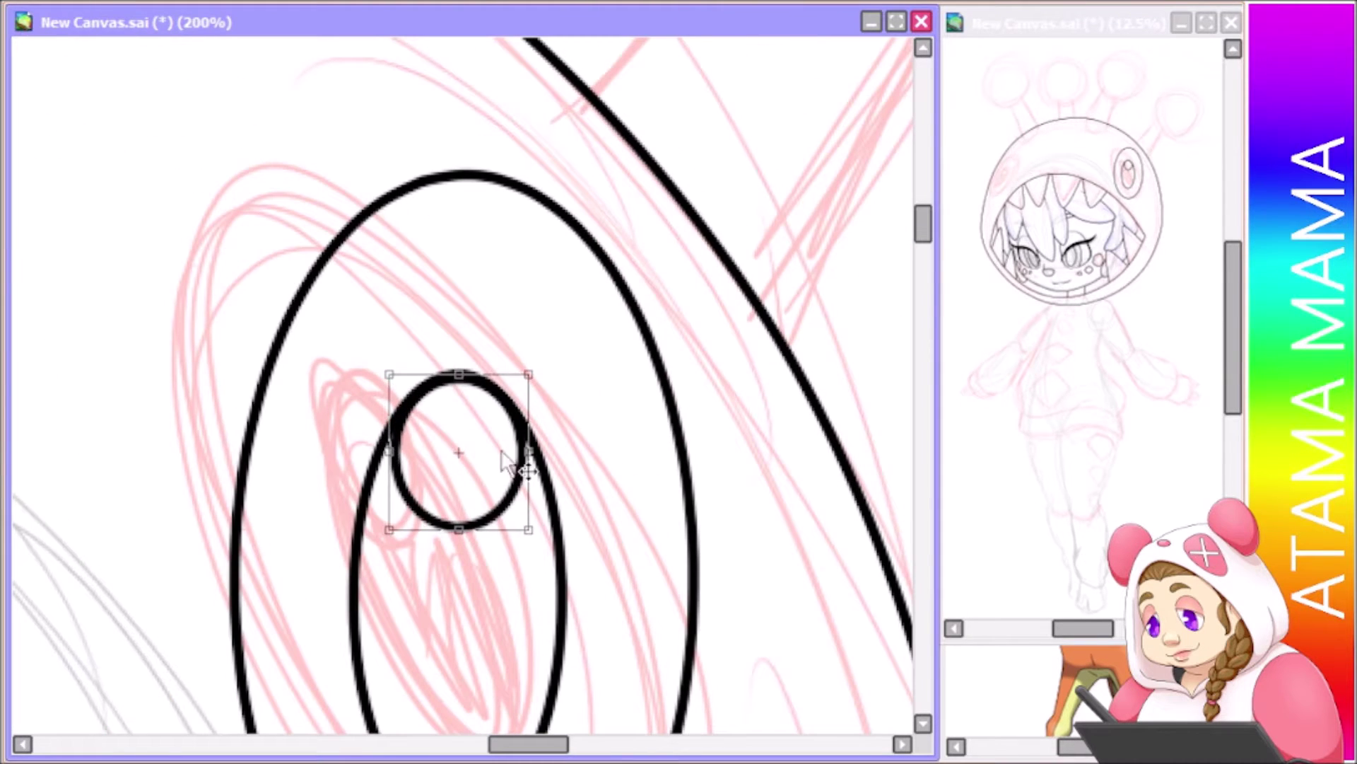
pyautogui.press('Return')
# Tilt the hood's right-hand eye to match the sketch and fit a copy of it onto the left-hand eye sketch
pyautogui.scroll(-5, 99, 643)
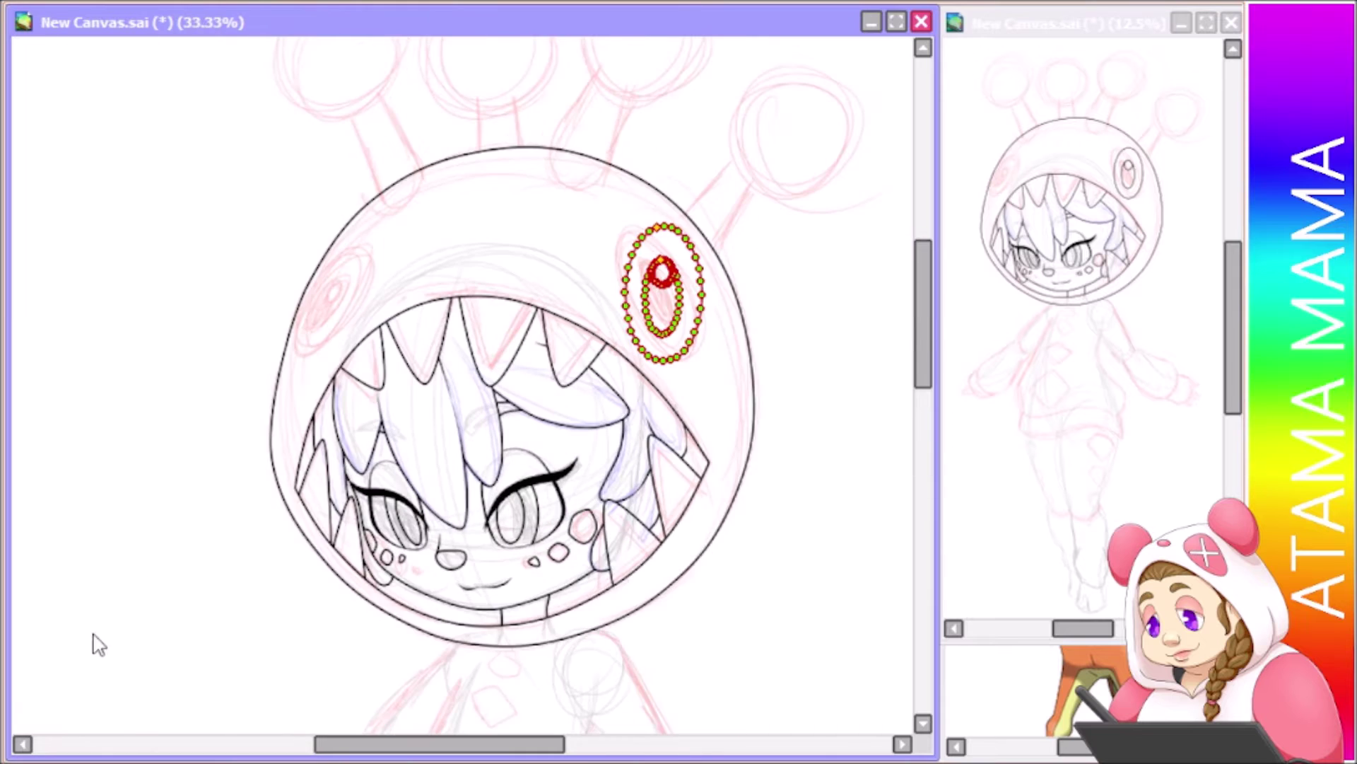
pyautogui.scroll(1, 581, 161)
pyautogui.moveTo(813, 370); pyautogui.dragTo(661, 600)
pyautogui.hotkey('ctrl', 'v')
pyautogui.moveTo(685, 464); pyautogui.dragTo(258, 403)
pyautogui.moveTo(263, 276); pyautogui.dragTo(314, 276)
pyautogui.moveTo(311, 407); pyautogui.dragTo(361, 470)
pyautogui.moveTo(208, 369); pyautogui.dragTo(215, 368)
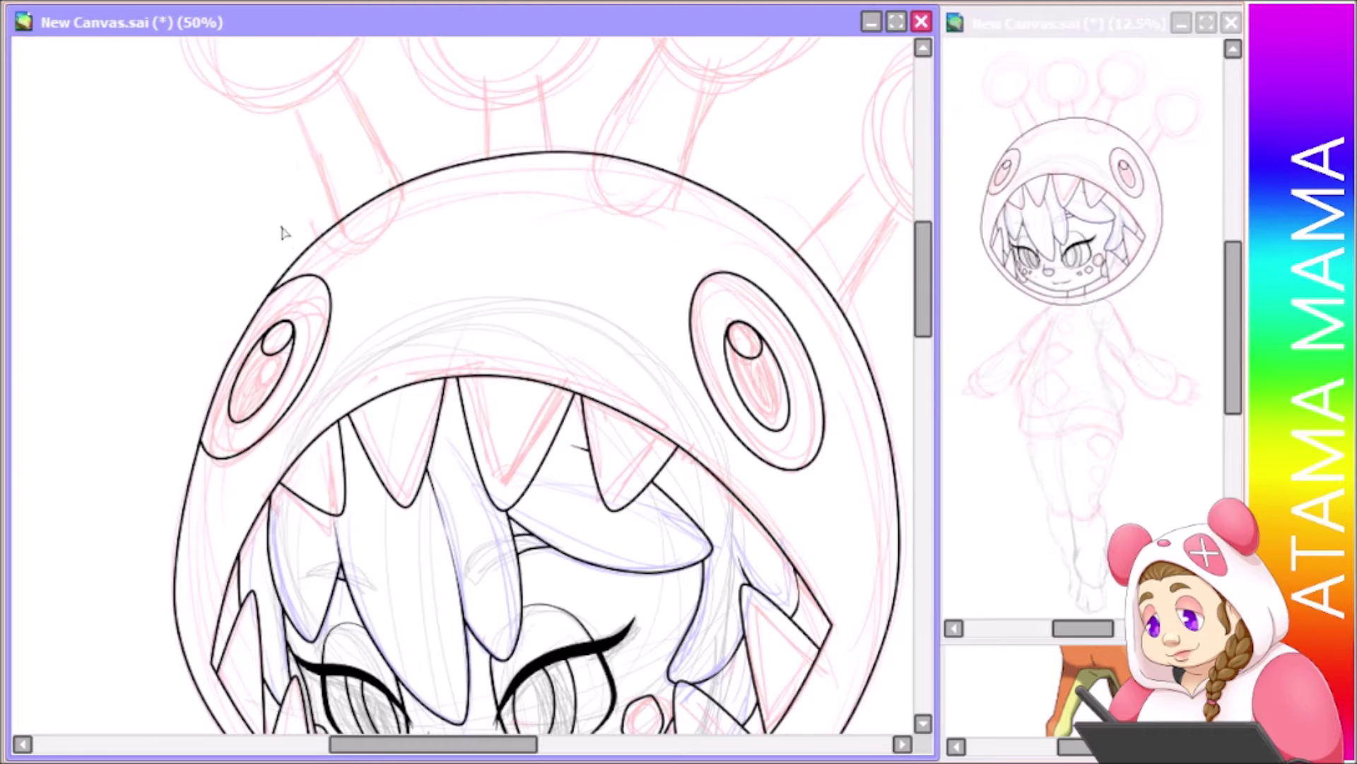
# Fill the pupils of both hood eyes with black, leaving the highlights empty
pyautogui.scroll(3, 219, 435)
pyautogui.press('h')
pyautogui.click(640, 382)
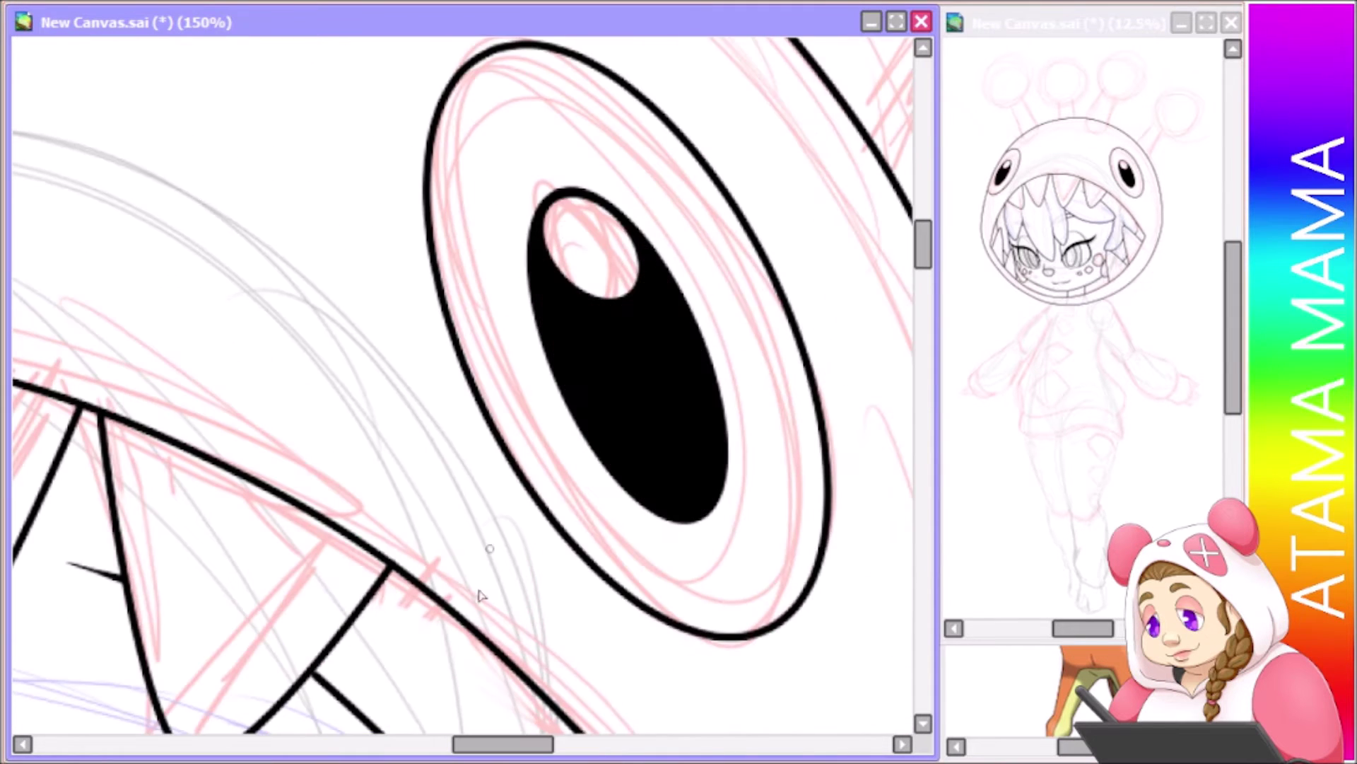
pyautogui.press('h')
pyautogui.scroll(2, 591, 99)
pyautogui.scroll(-10, 609, 197)
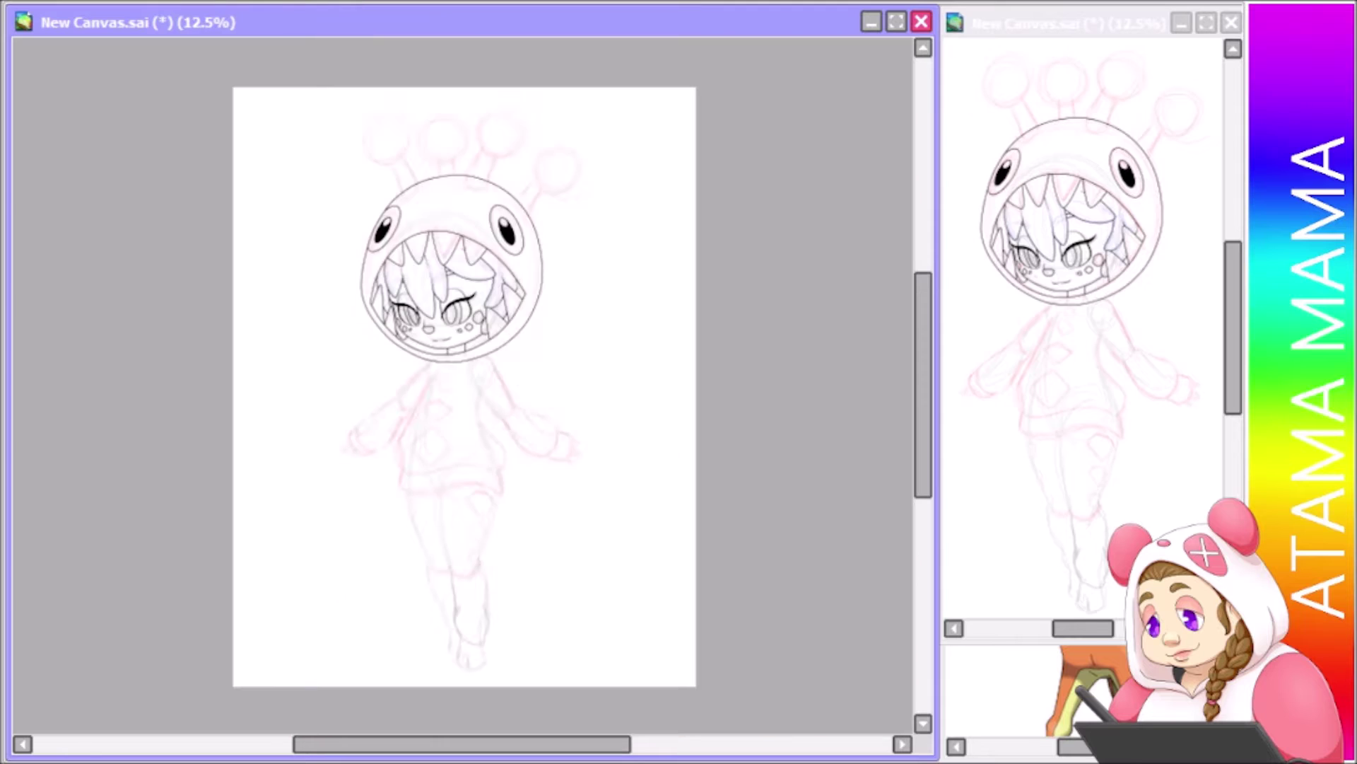
# Draw a circle for a horn's ball tip and place it in the empty area beyond the right-hand horn sketch
pyautogui.scroll(3, 354, 521)
pyautogui.scroll(2, 386, 748)
pyautogui.moveTo(385, 744); pyautogui.dragTo(314, 744)
pyautogui.moveTo(386, 169); pyautogui.dragTo(476, 158)
pyautogui.press('Delete')
pyautogui.scroll(-3, 354, 231)
pyautogui.moveTo(354, 231); pyautogui.dragTo(607, 198)
pyautogui.scroll(3, 547, 213)
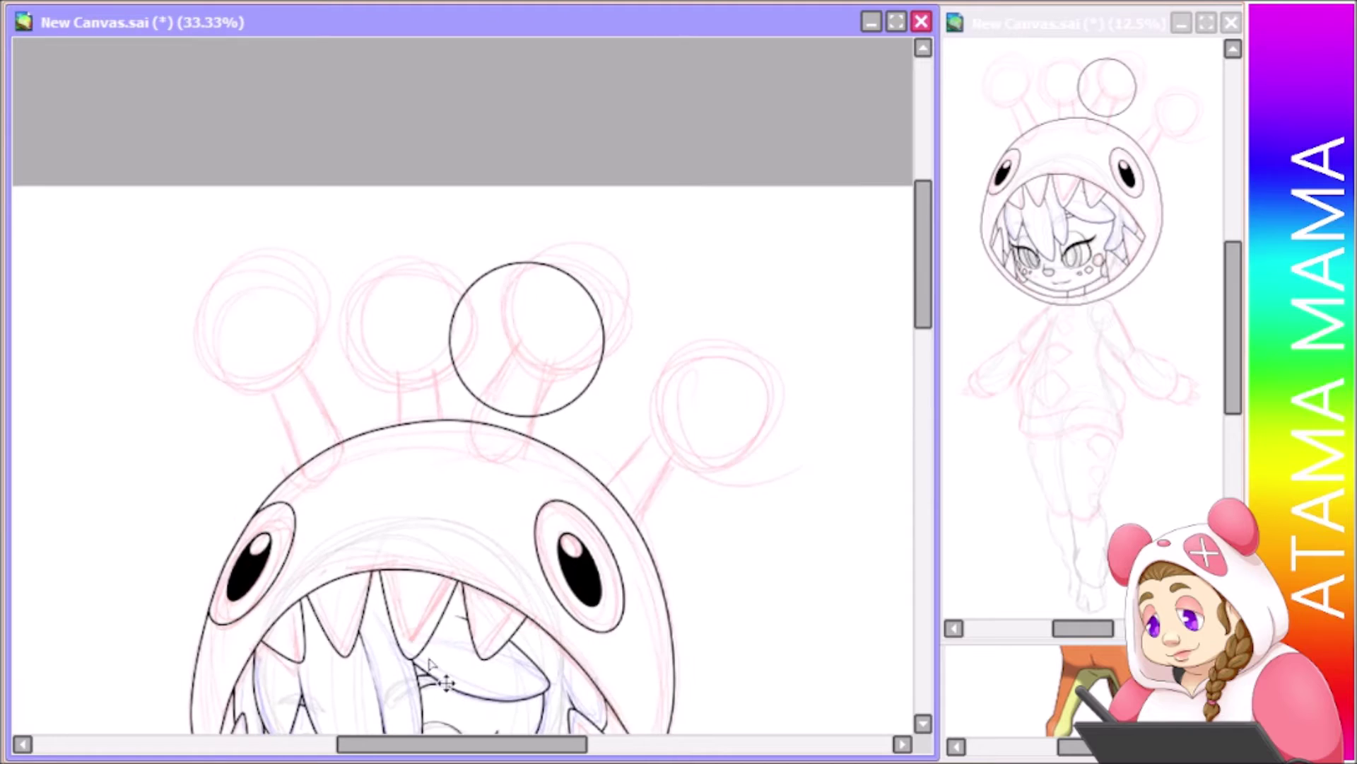
pyautogui.hscroll(3, 823, 440)
pyautogui.scroll(3, 648, 277)
pyautogui.hotkey('ctrl', 'd')
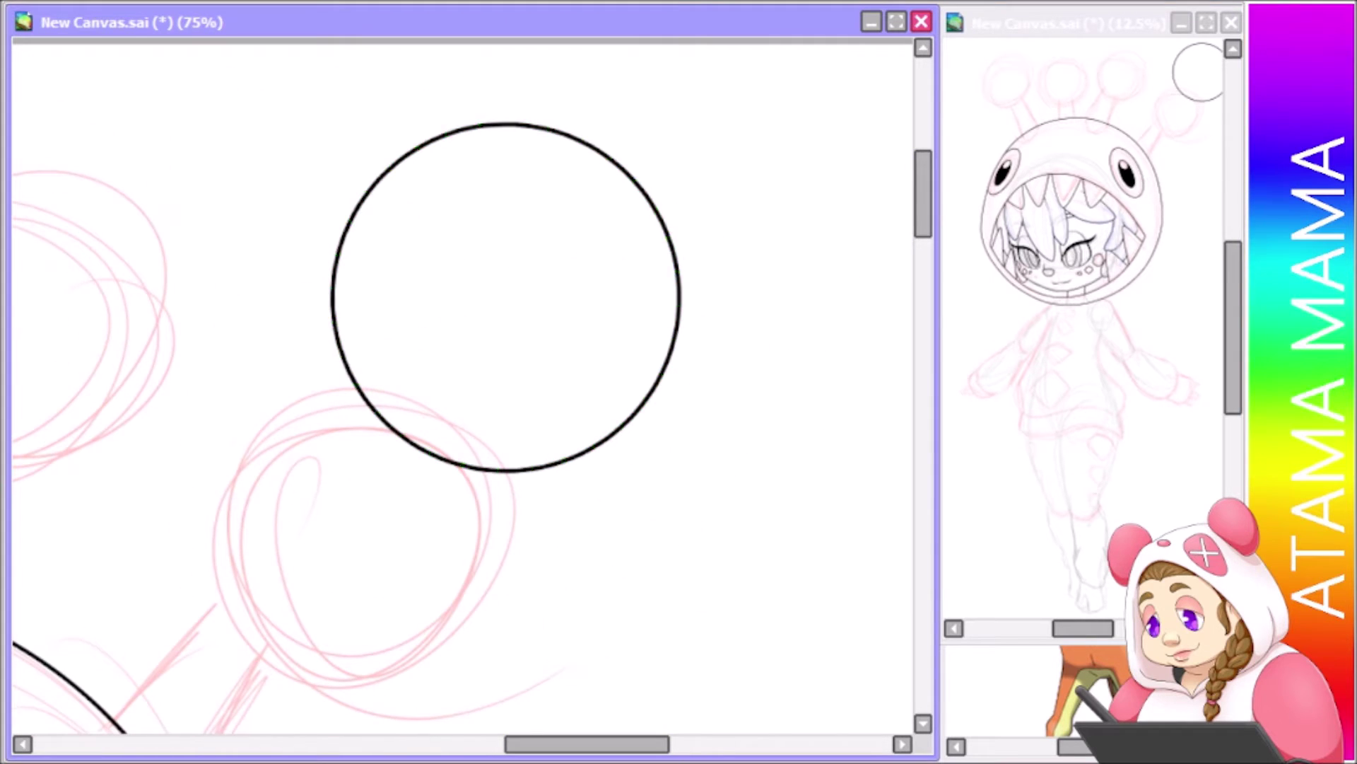
# Build the horn's stem below the ball from two flaring straight lines and a smaller circle's lower arc as its rounded base
pyautogui.hotkey('ctrl', 'v')
pyautogui.scroll(-2, 927, 244)
pyautogui.hscroll(3, 926, 244)
pyautogui.hscroll(-3, 727, 333)
pyautogui.moveTo(728, 333); pyautogui.dragTo(585, 485)
pyautogui.moveTo(556, 587); pyautogui.dragTo(627, 427)
pyautogui.hscroll(3, 627, 427)
pyautogui.moveTo(503, 448); pyautogui.dragTo(506, 453)
pyautogui.hscroll(3, 735, 373)
pyautogui.moveTo(142, 521); pyautogui.dragTo(139, 612)
pyautogui.moveTo(623, 744); pyautogui.dragTo(557, 756)
pyautogui.press('Return')
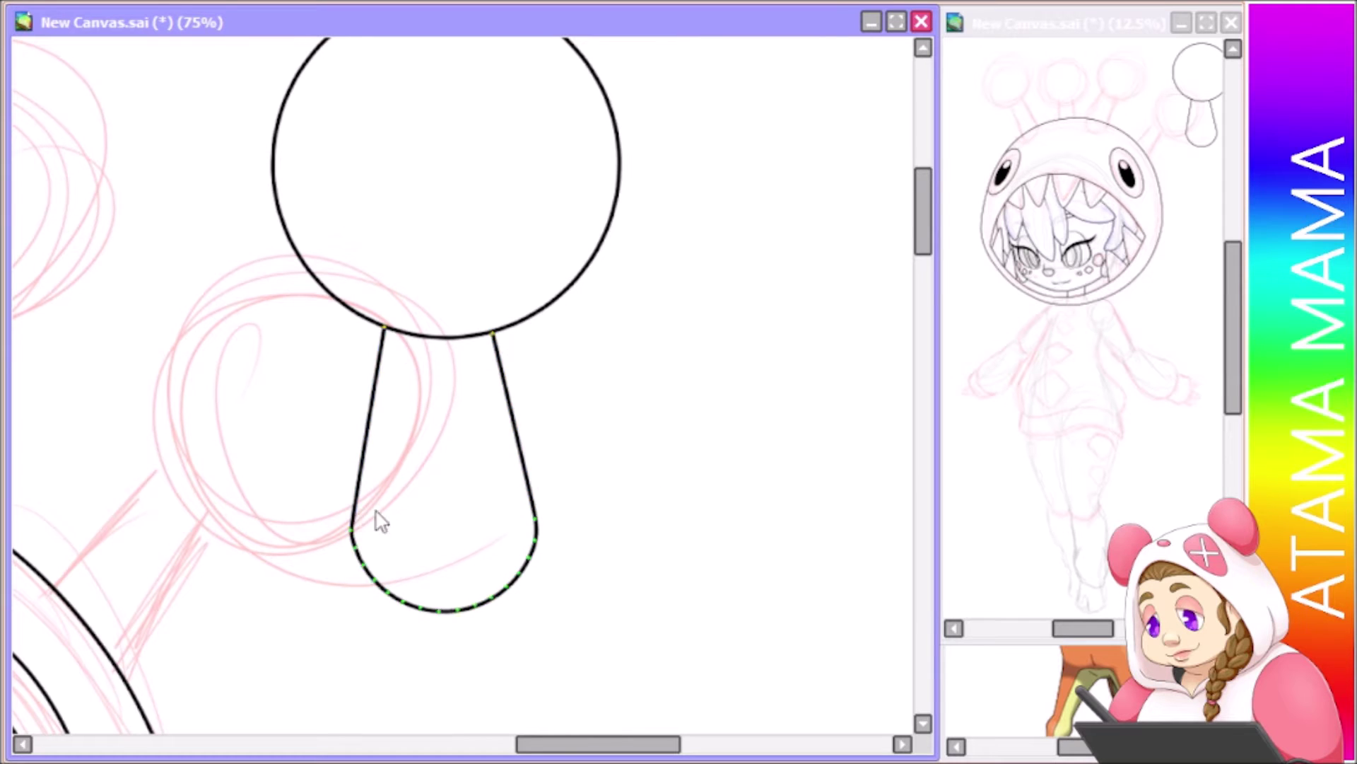
# Scale and tilt the finished horn to fit the third sketched horn on top of the hood
pyautogui.moveTo(561, 743); pyautogui.dragTo(524, 744)
pyautogui.scroll(-4, 524, 707)
pyautogui.scroll(2, 540, 123)
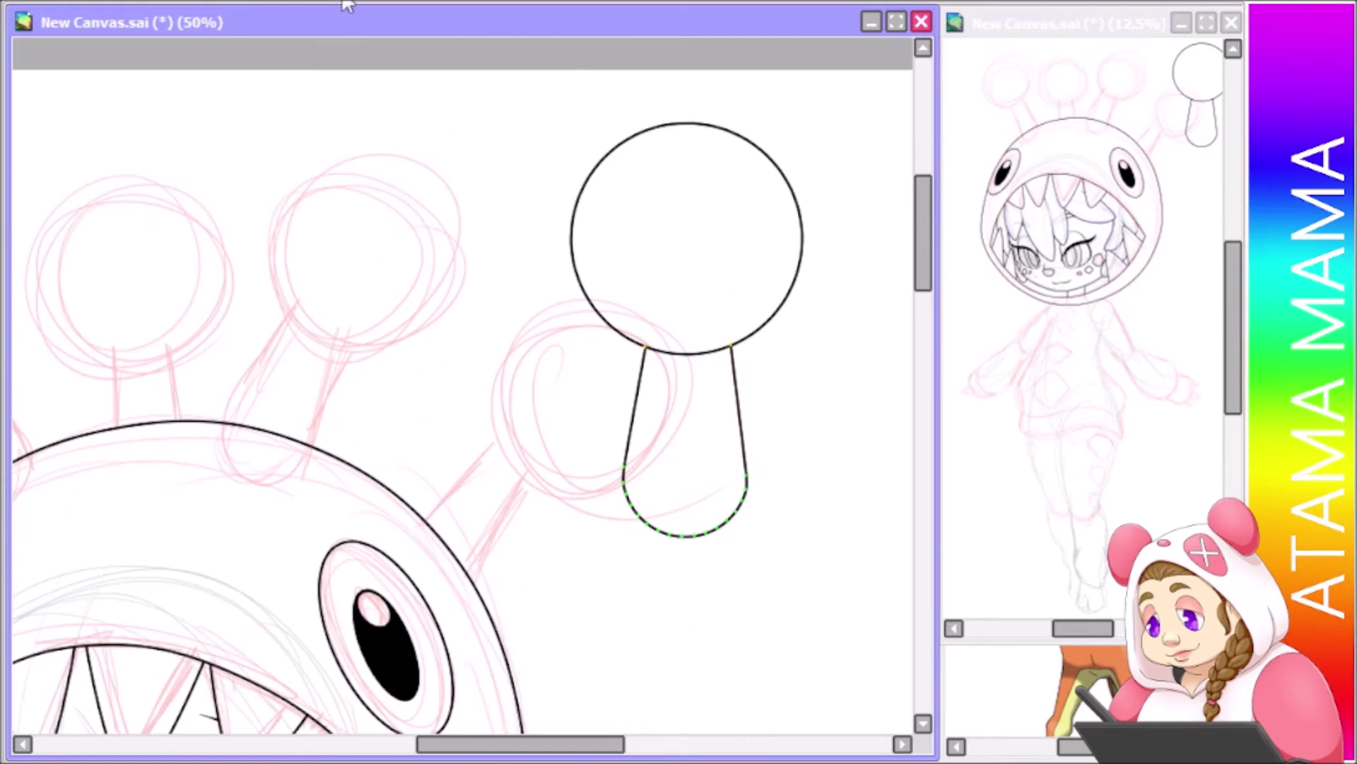
pyautogui.hotkey('ctrl', 't')
pyautogui.moveTo(541, 124); pyautogui.dragTo(216, 126)
pyautogui.moveTo(658, 313); pyautogui.dragTo(636, 325)
pyautogui.press('Return')
# Paste a copy of the horn and fit it, tilted outward, over the leftmost sketched horn
pyautogui.hotkey('ctrl', 'c')
pyautogui.hotkey('ctrl', 'v')
pyautogui.moveTo(650, 434); pyautogui.dragTo(189, 440)
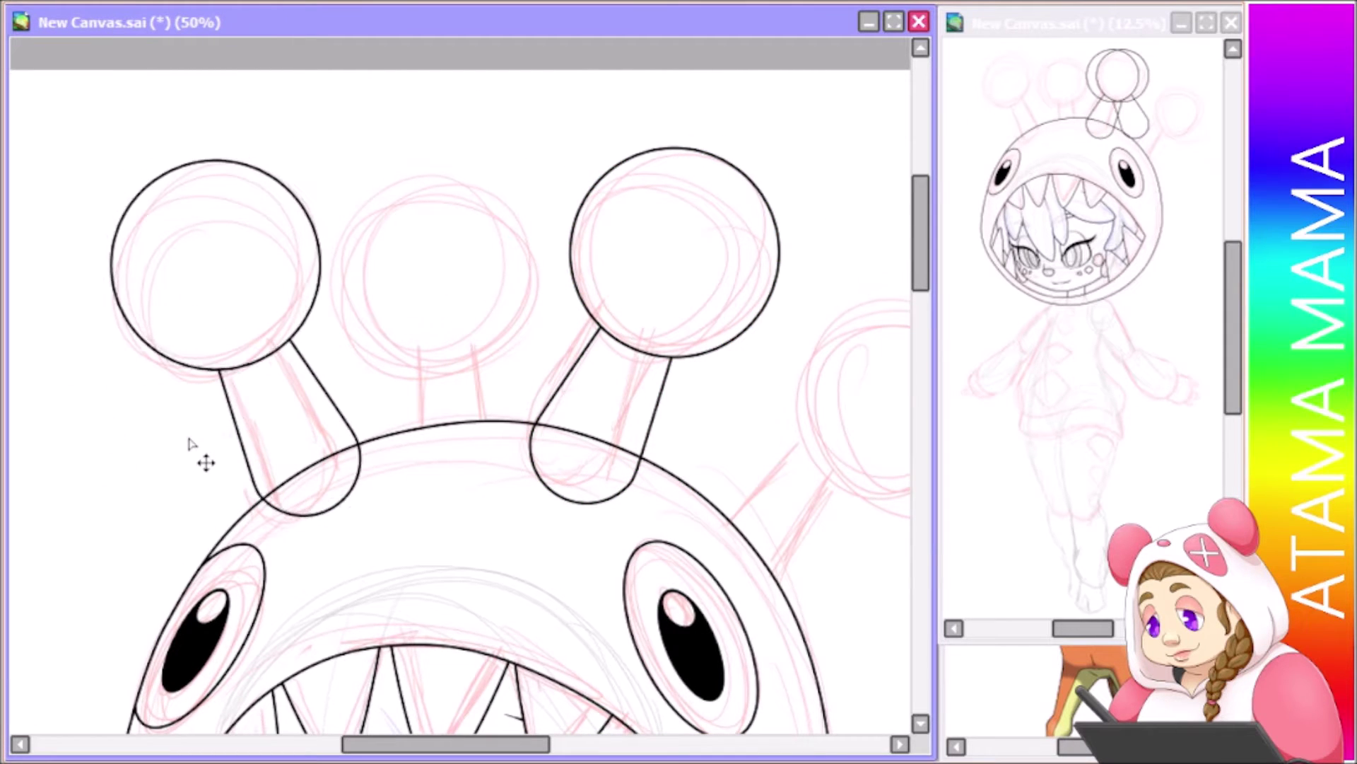
pyautogui.press('Return')
pyautogui.hotkey('ctrl', 'v')
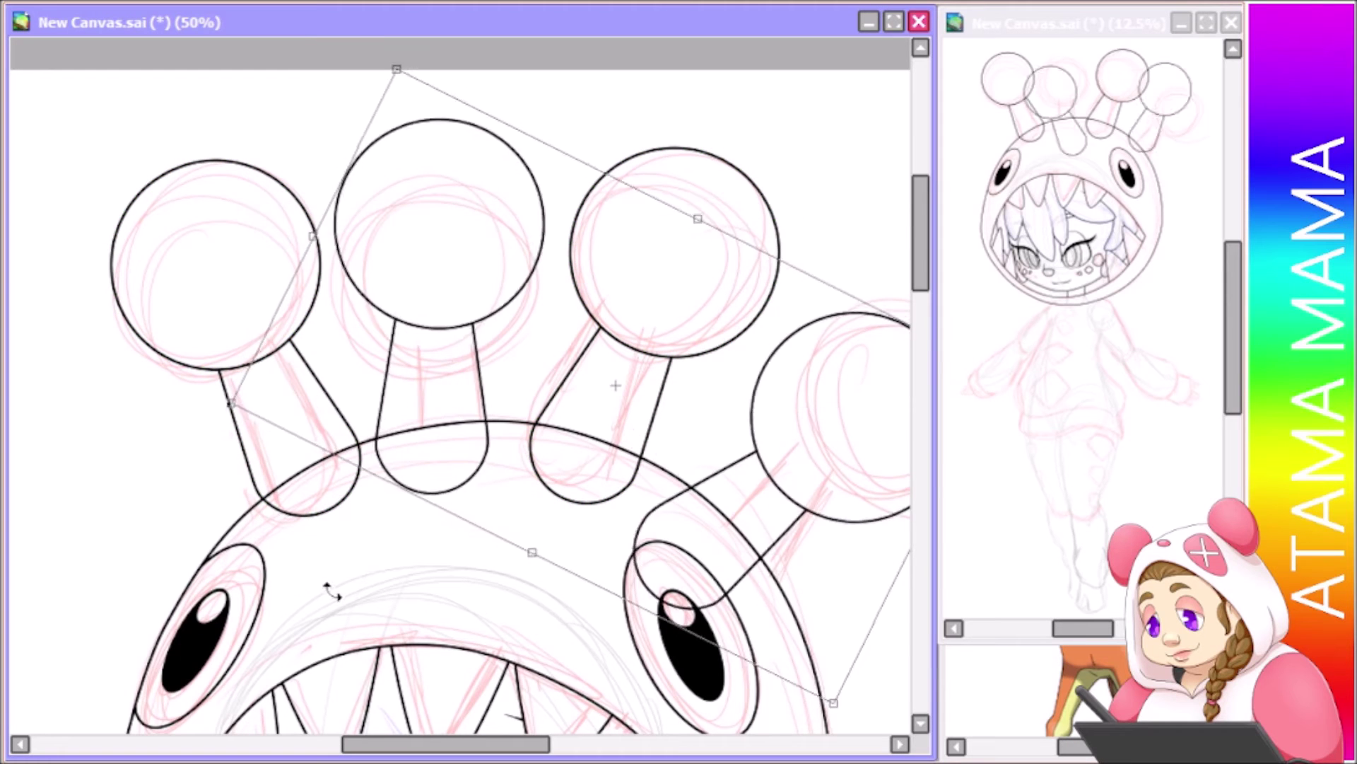
pyautogui.moveTo(514, 458); pyautogui.dragTo(519, 513)
pyautogui.press('Return')
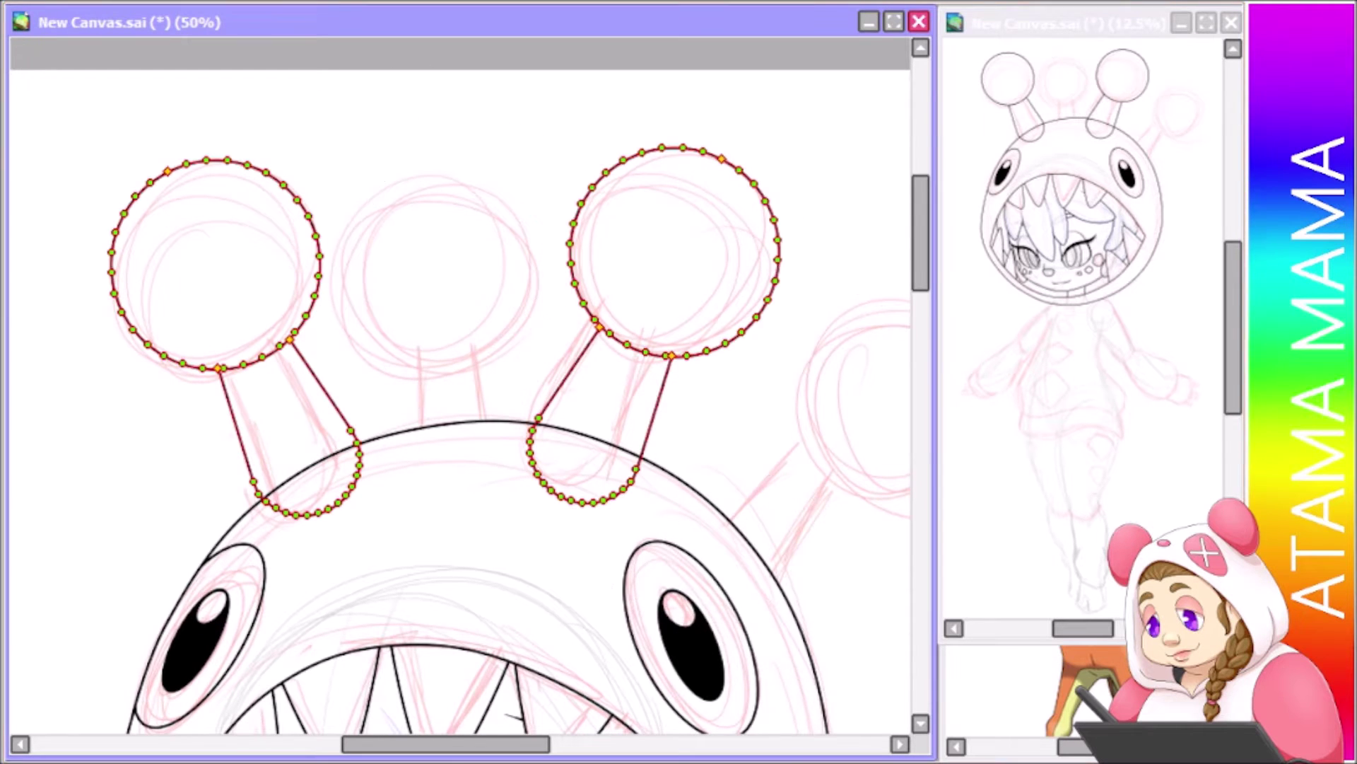
# Fit a rotated horn copy over the rightmost sketched horn and erase its base where it goes behind the hood
pyautogui.hotkey('ctrl', 't')
pyautogui.moveTo(599, 476); pyautogui.dragTo(667, 451)
pyautogui.moveTo(513, 728); pyautogui.dragTo(458, 697)
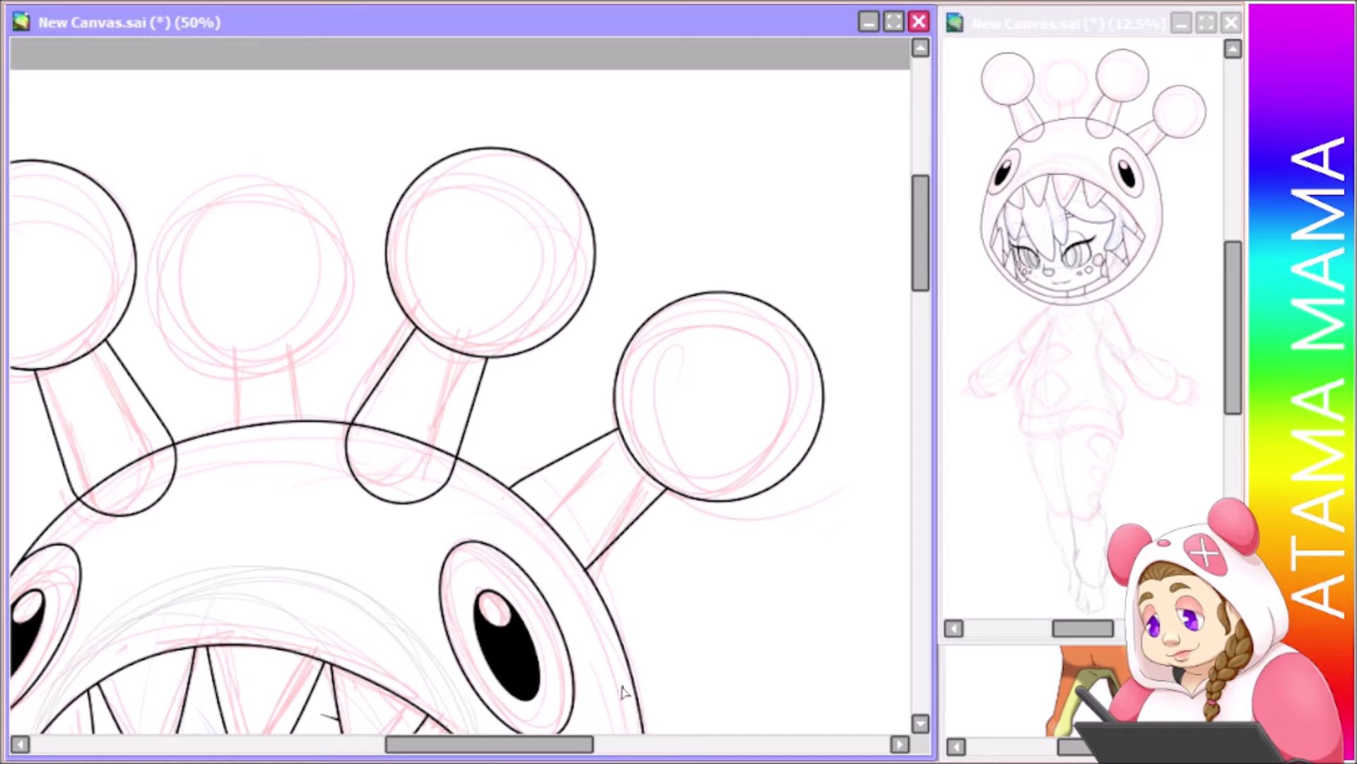
pyautogui.moveTo(240, 523); pyautogui.dragTo(276, 628)
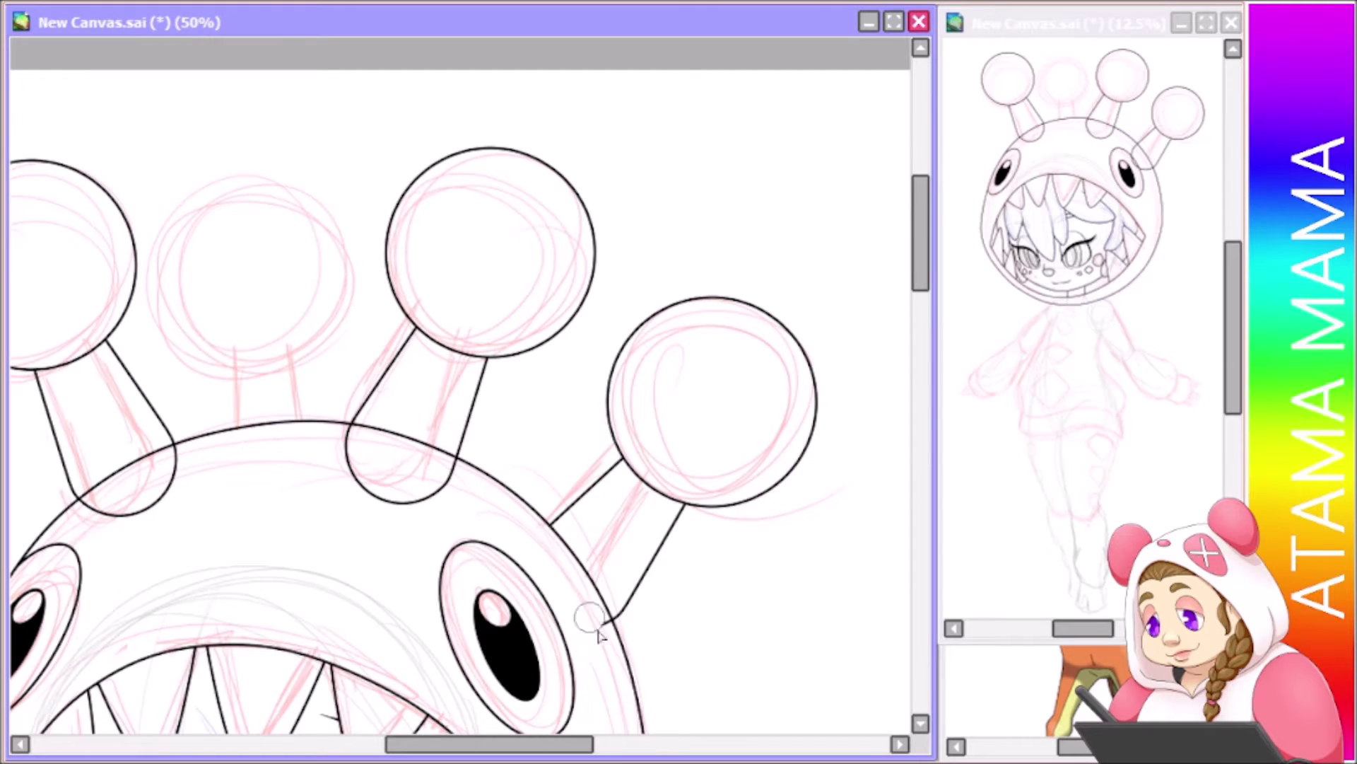
pyautogui.moveTo(101, 483); pyautogui.dragTo(105, 453)
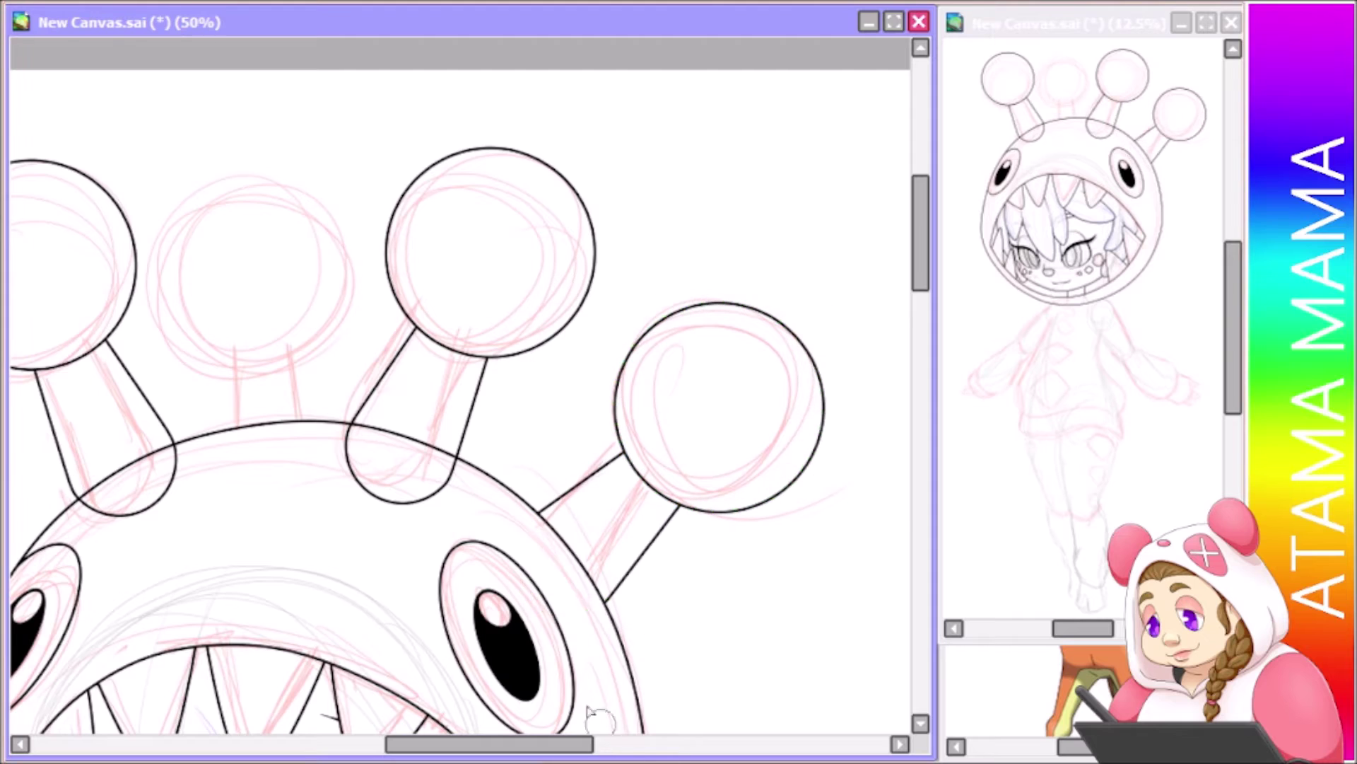
# Place a horn copy behind the hood at the second sketched horn and erase the hood outline inside the front horns' bases
pyautogui.moveTo(621, 327); pyautogui.dragTo(406, 358)
pyautogui.press('Return')
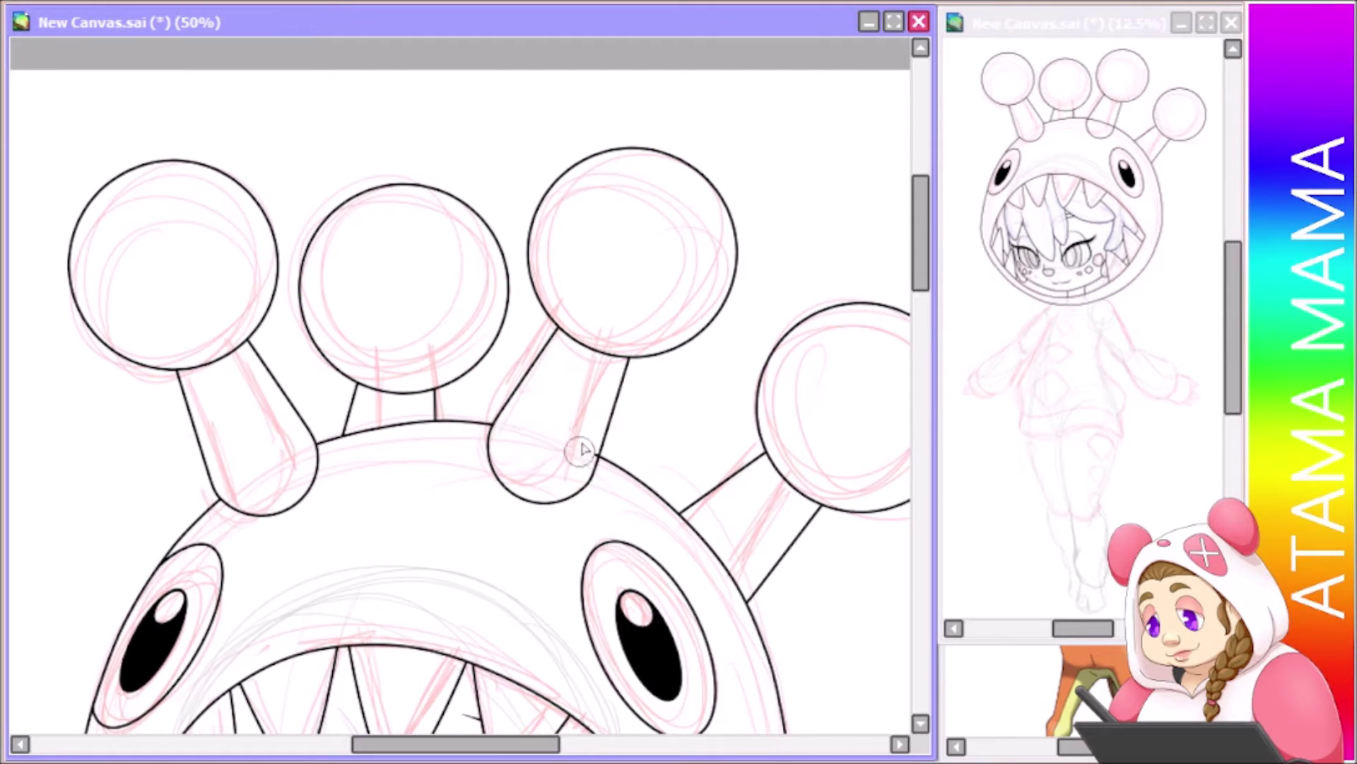
# Scale down the two horns behind the hood slightly, the second one and the rightmost one
pyautogui.hotkey('ctrl', 't')
pyautogui.moveTo(456, 295); pyautogui.dragTo(449, 296)
pyautogui.press('Return')
pyautogui.hscroll(5, 460, 396)
pyautogui.hotkey('ctrl', 't')
pyautogui.press('Return')
pyautogui.hscroll(-5, 596, 424)
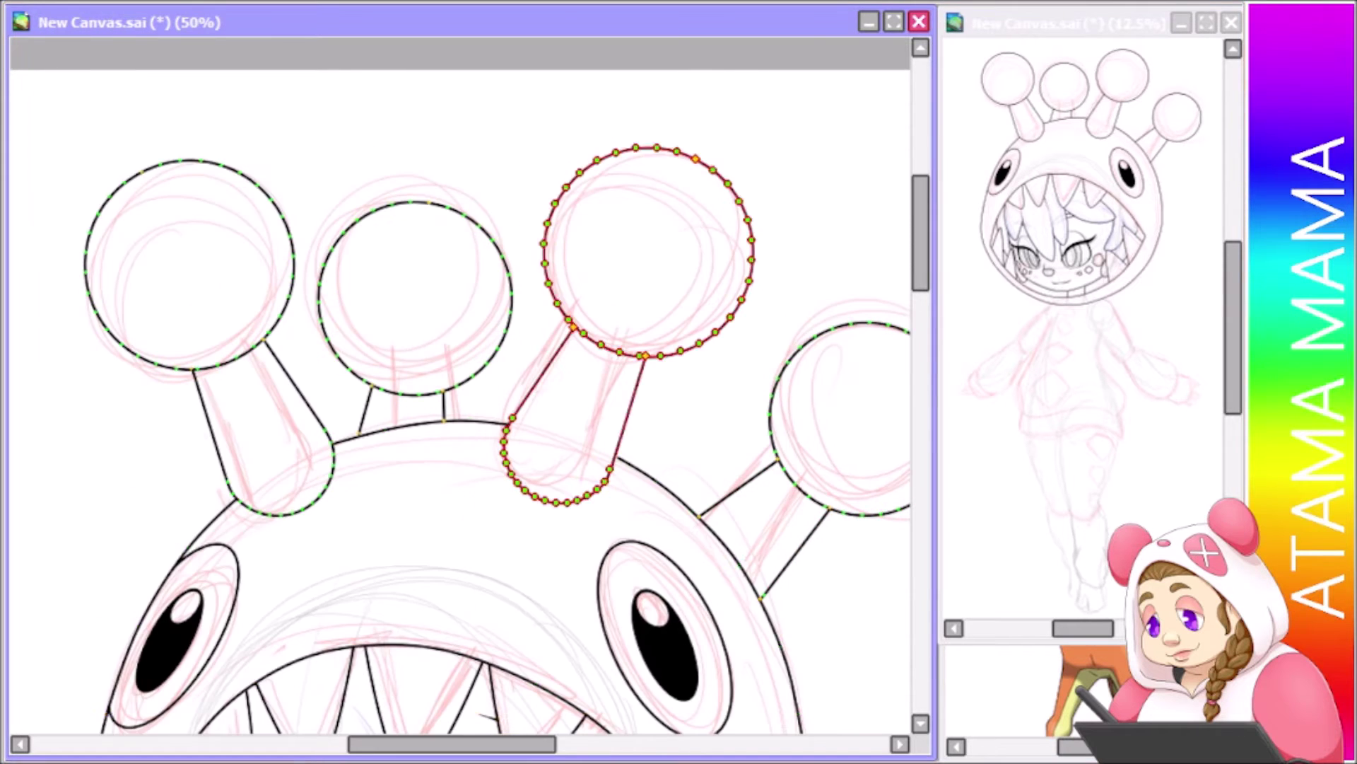
# Taper the outline at the rounded bases of the two front horns so it fades out over the hood
pyautogui.scroll(5, 373, 660)
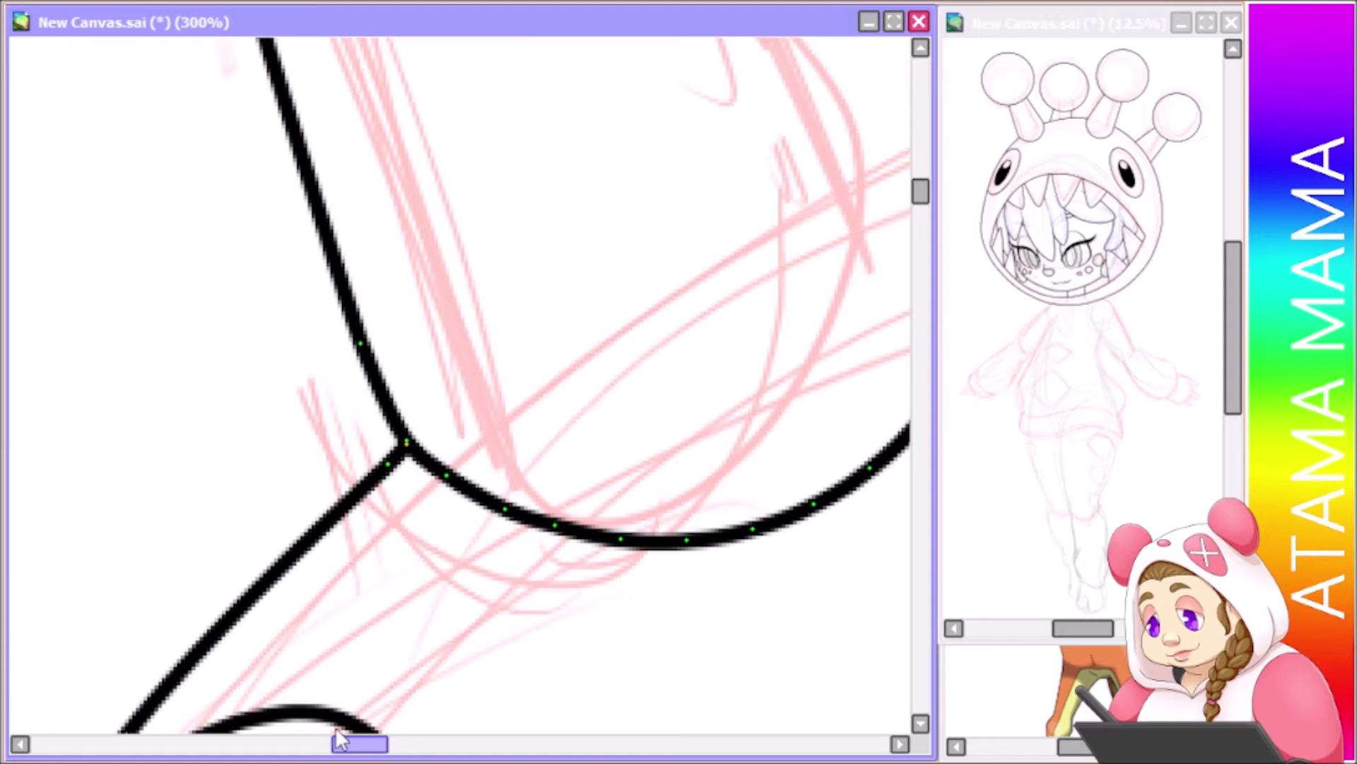
pyautogui.hscroll(2, 424, 566)
pyautogui.hscroll(5, 306, 554)
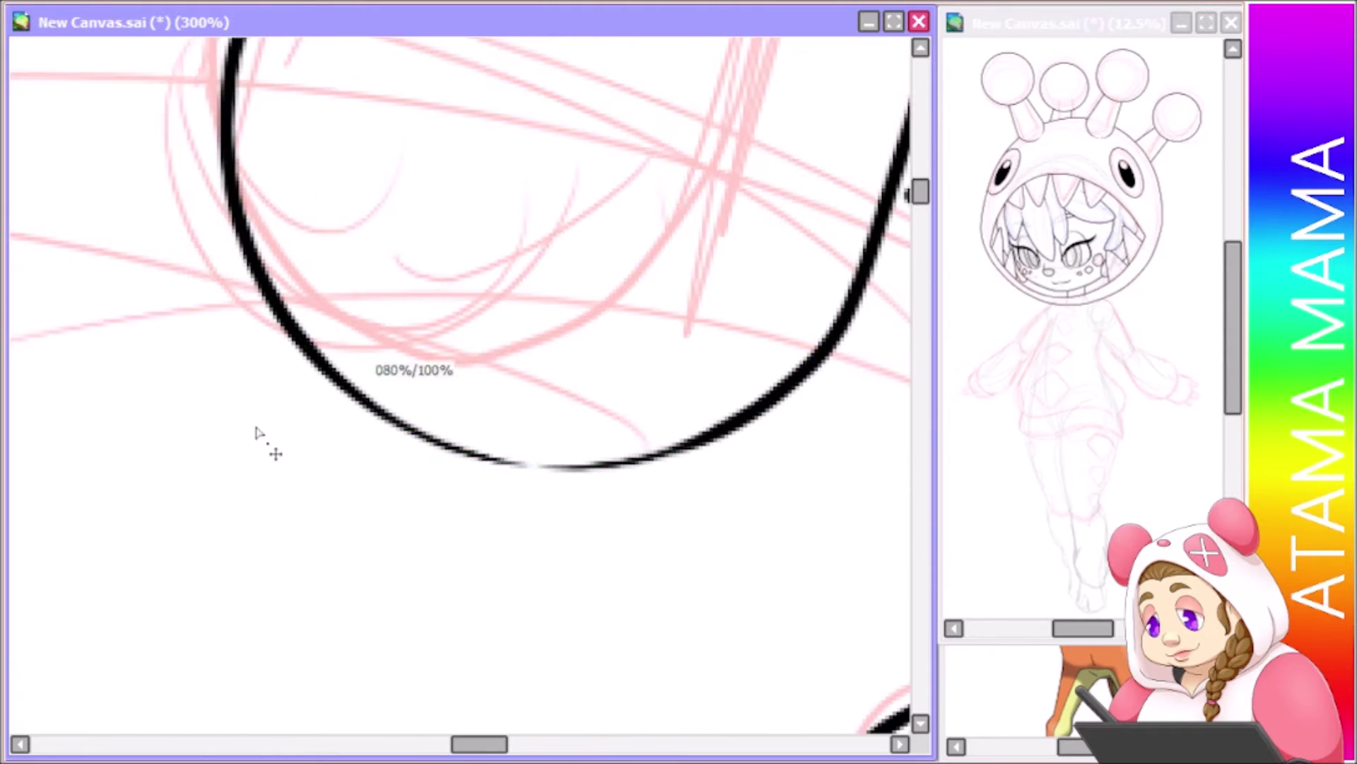
pyautogui.scroll(3, 274, 551)
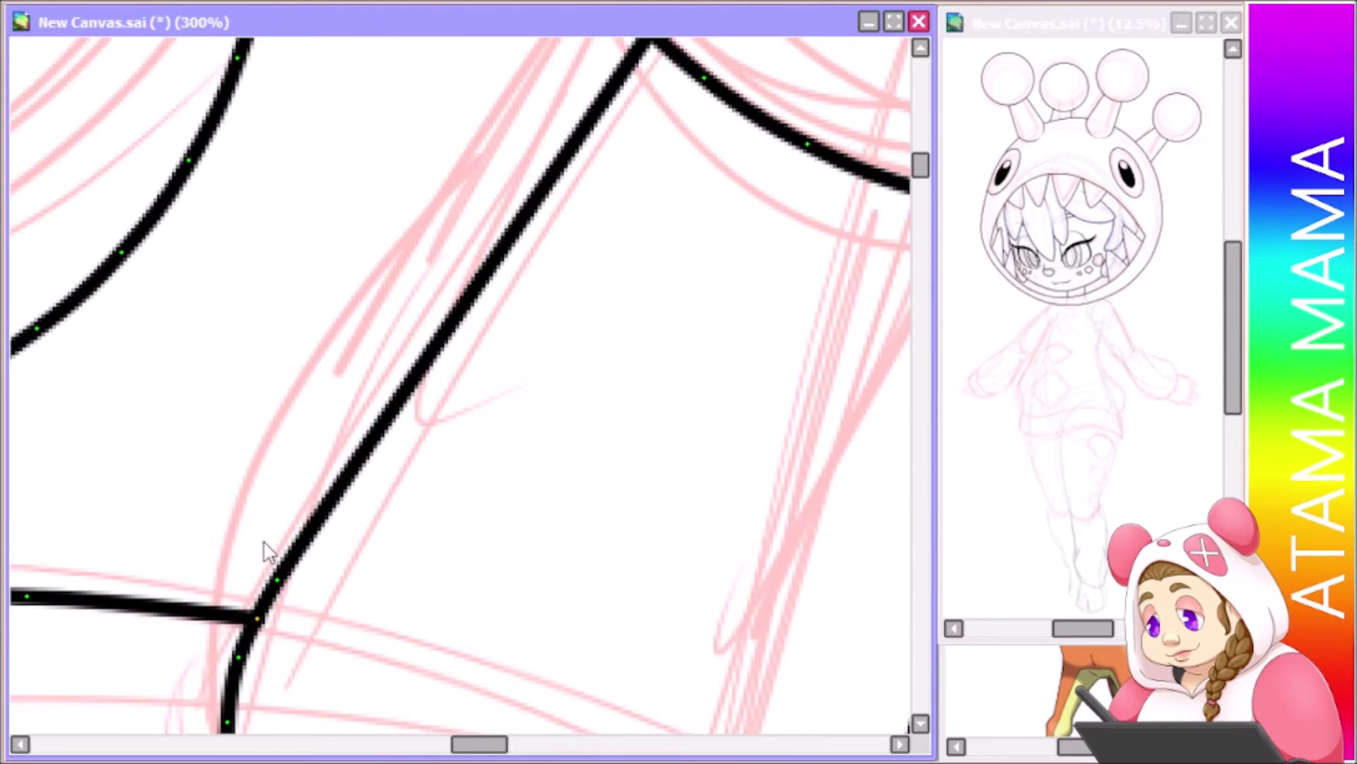
pyautogui.scroll(-5, 293, 616)
pyautogui.scroll(-5, 151, 707)
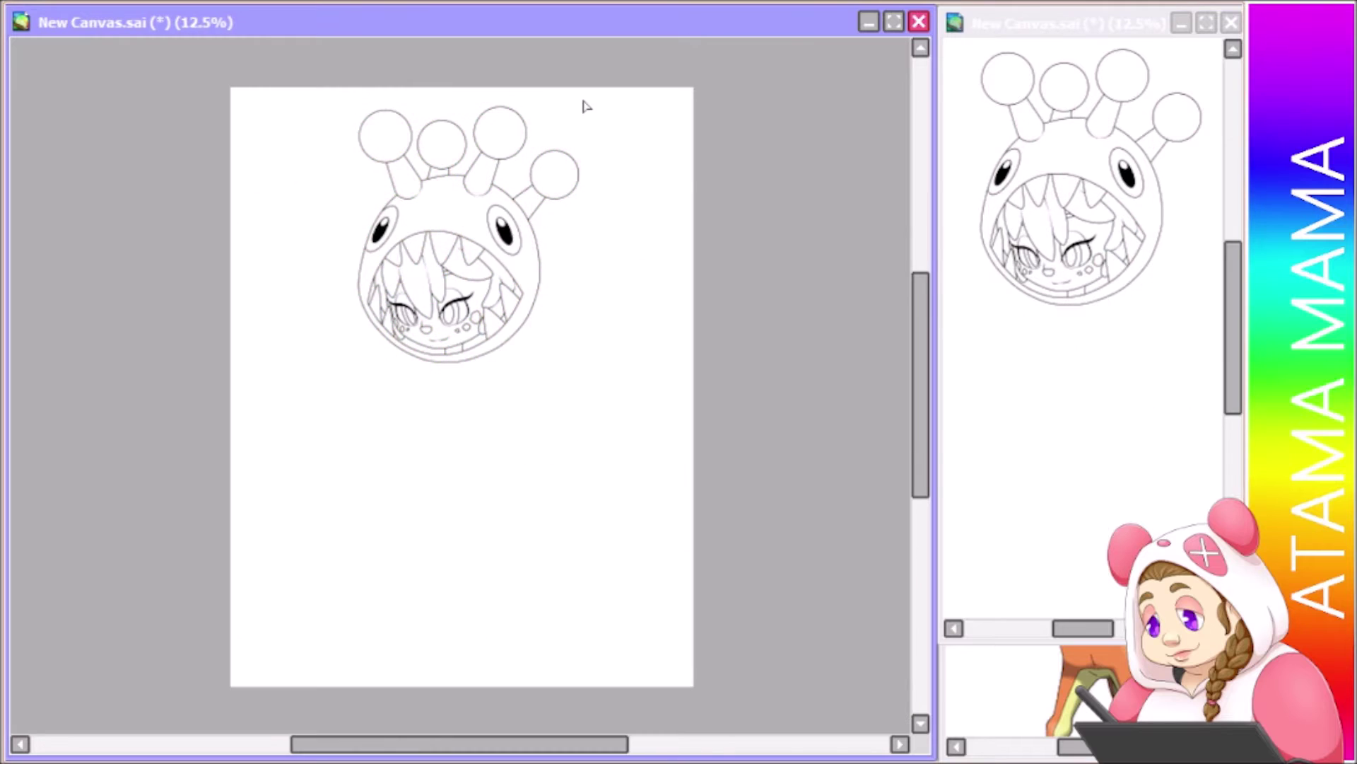
# Ink the flared tunic's outline over the sketch, including both sides, the wavy hem and short tapered fold lines
pyautogui.scroll(2, 130, 242)
pyautogui.scroll(-3, 459, 382)
pyautogui.scroll(2, 500, 182)
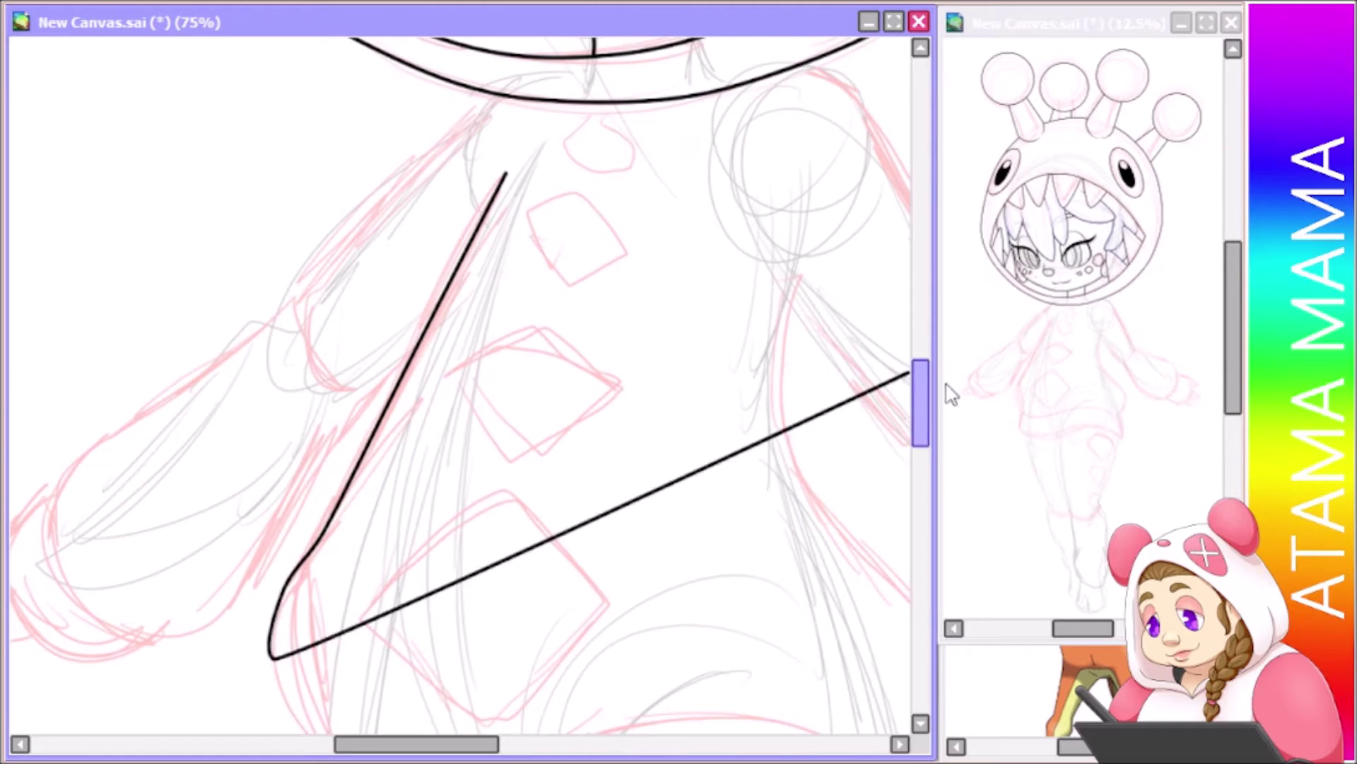
pyautogui.scroll(-2, 382, 559)
pyautogui.hscroll(3, 338, 654)
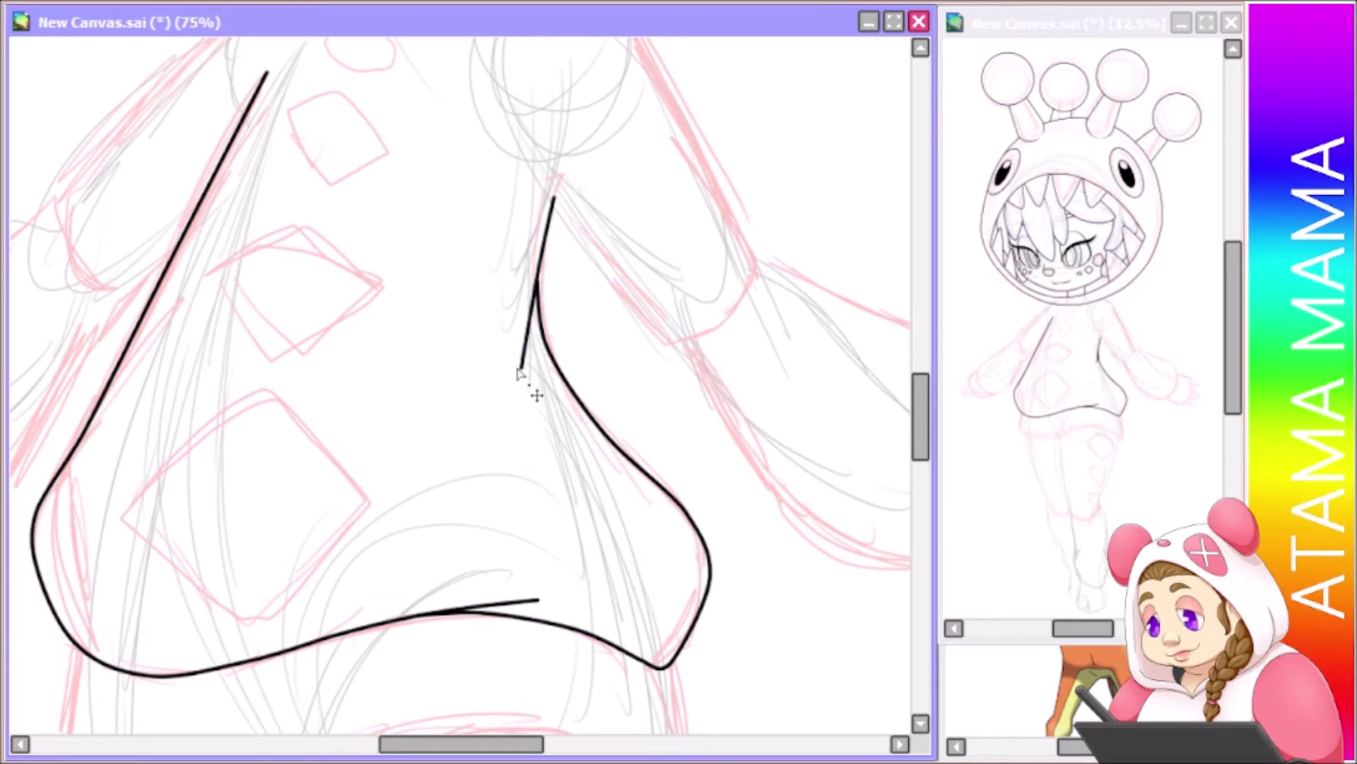
pyautogui.press('Return')
pyautogui.scroll(2, 558, 262)
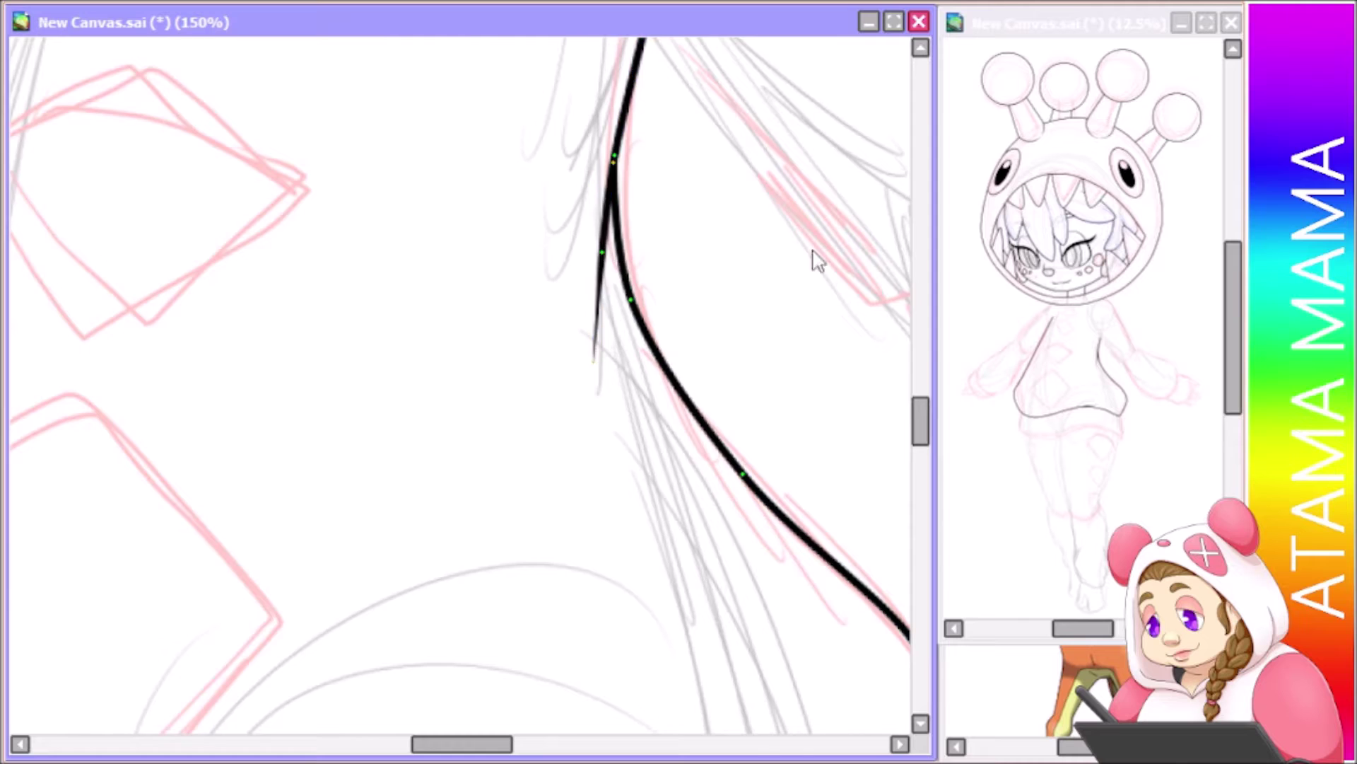
# Ink the upper sleeve of the rightmost arm, running from the hood's edge to a rounded cuff
pyautogui.scroll(10, 554, 197)
pyautogui.hscroll(3, 685, 191)
pyautogui.moveTo(394, 58); pyautogui.dragTo(334, 161)
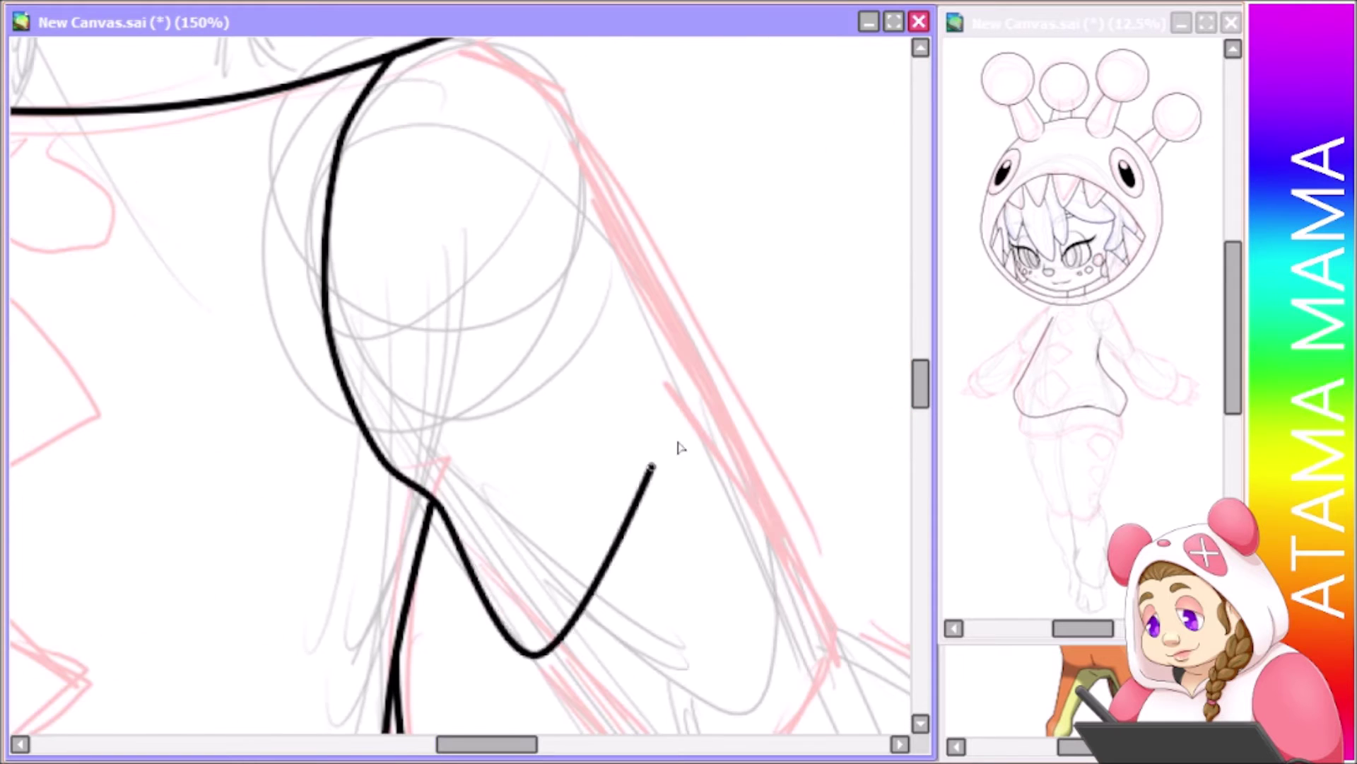
pyautogui.scroll(-5, 679, 447)
pyautogui.moveTo(606, 433); pyautogui.dragTo(802, 266)
# Ink the puffy lower sleeve coming out of the upper sleeve's rounded cuff on the rightmost arm
pyautogui.scroll(5, 463, 203)
pyautogui.moveTo(921, 367); pyautogui.dragTo(932, 424)
pyautogui.hscroll(8, 212, 375)
pyautogui.moveTo(173, 374)
pyautogui.mouseDown()
pyautogui.moveTo(304, 583)
pyautogui.moveTo(799, 208)
pyautogui.mouseUp()
pyautogui.scroll(-3, 318, 594)
pyautogui.scroll(3, 778, 283)
pyautogui.moveTo(736, 354); pyautogui.dragTo(339, 189)
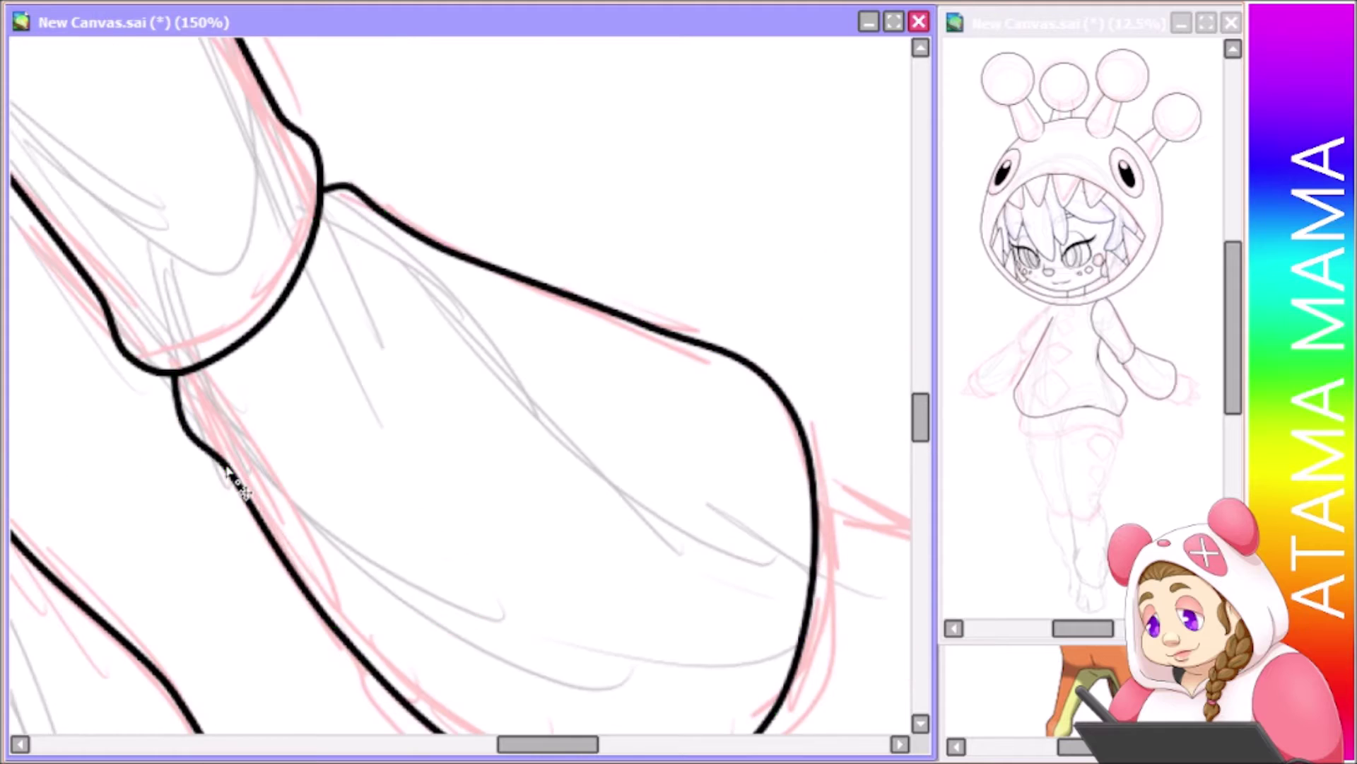
# Ink the rightmost arm's wrist cuff and the small pointed fingers extending from it
pyautogui.scroll(-3, 230, 477)
pyautogui.hscroll(4, 353, 531)
pyautogui.moveTo(399, 559); pyautogui.dragTo(466, 578)
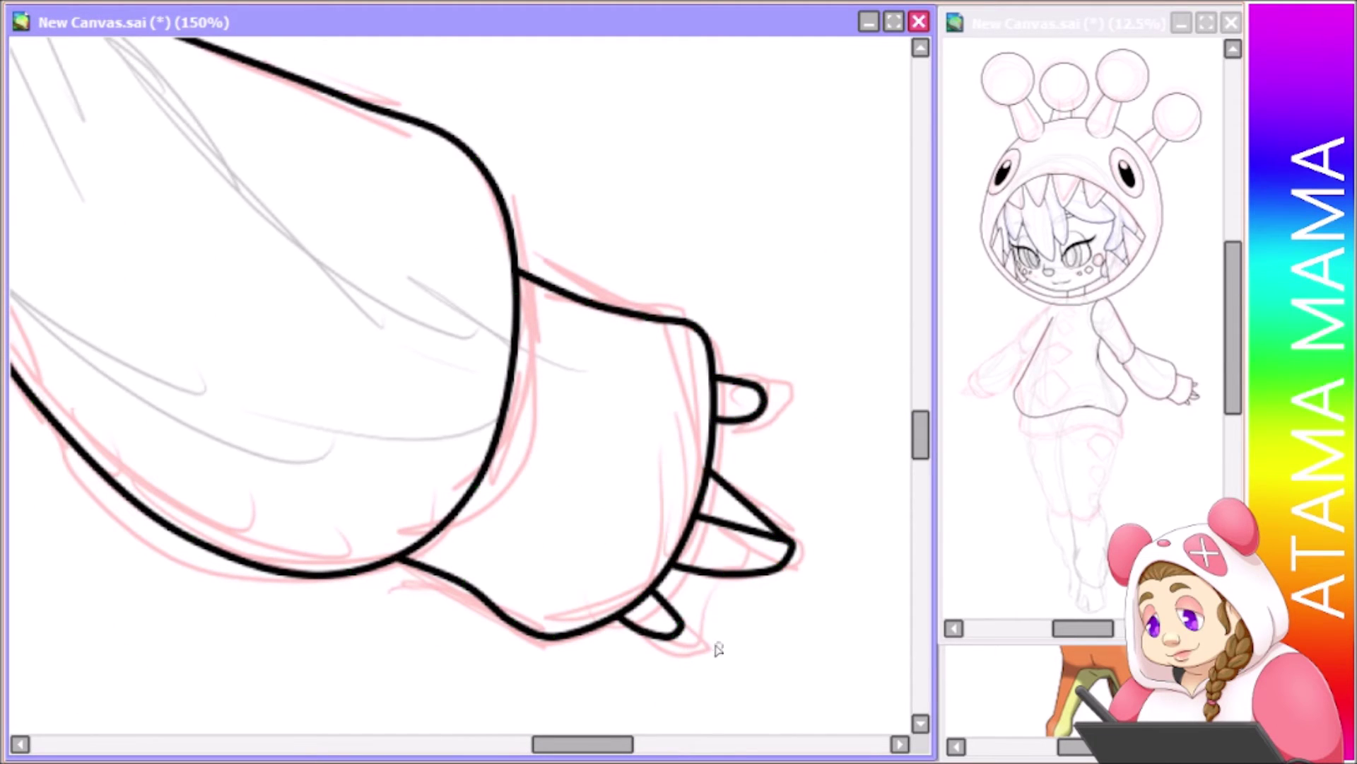
# Place a mirrored copy of the finished arm on the opposite side and rotate it to fit the sketched sleeve
pyautogui.scroll(5, 733, 535)
pyautogui.hscroll(-5, 732, 535)
pyautogui.scroll(-3, 495, 424)
pyautogui.hotkey('ctrl', 't')
pyautogui.scroll(3, 271, 618)
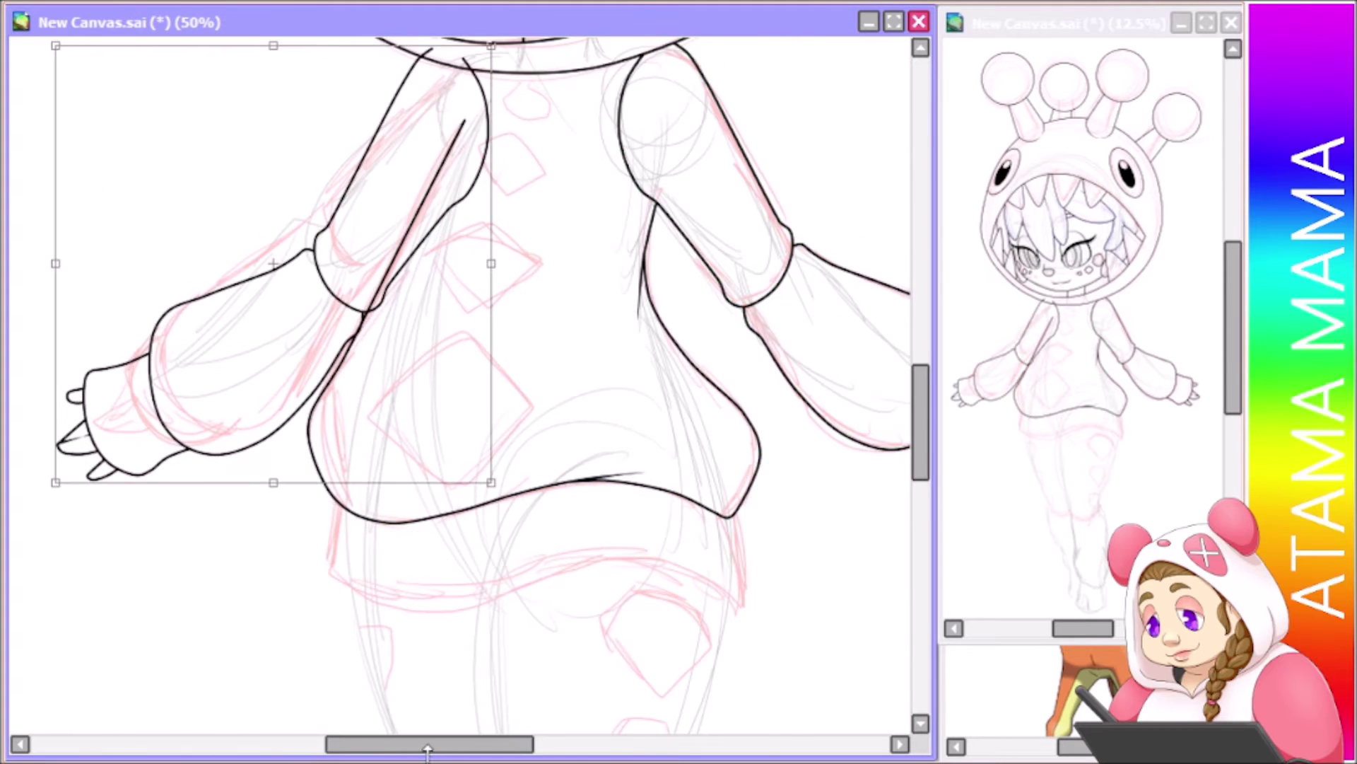
pyautogui.hscroll(-3, 453, 382)
pyautogui.moveTo(509, 485); pyautogui.dragTo(615, 580)
pyautogui.moveTo(193, 362); pyautogui.dragTo(227, 494)
pyautogui.press('Return')
# Rotate the mirrored arm's lower sleeve and hand, and move them against the upper sleeve's cuff
pyautogui.hotkey('ctrl', 't')
pyautogui.moveTo(266, 667); pyautogui.dragTo(348, 654)
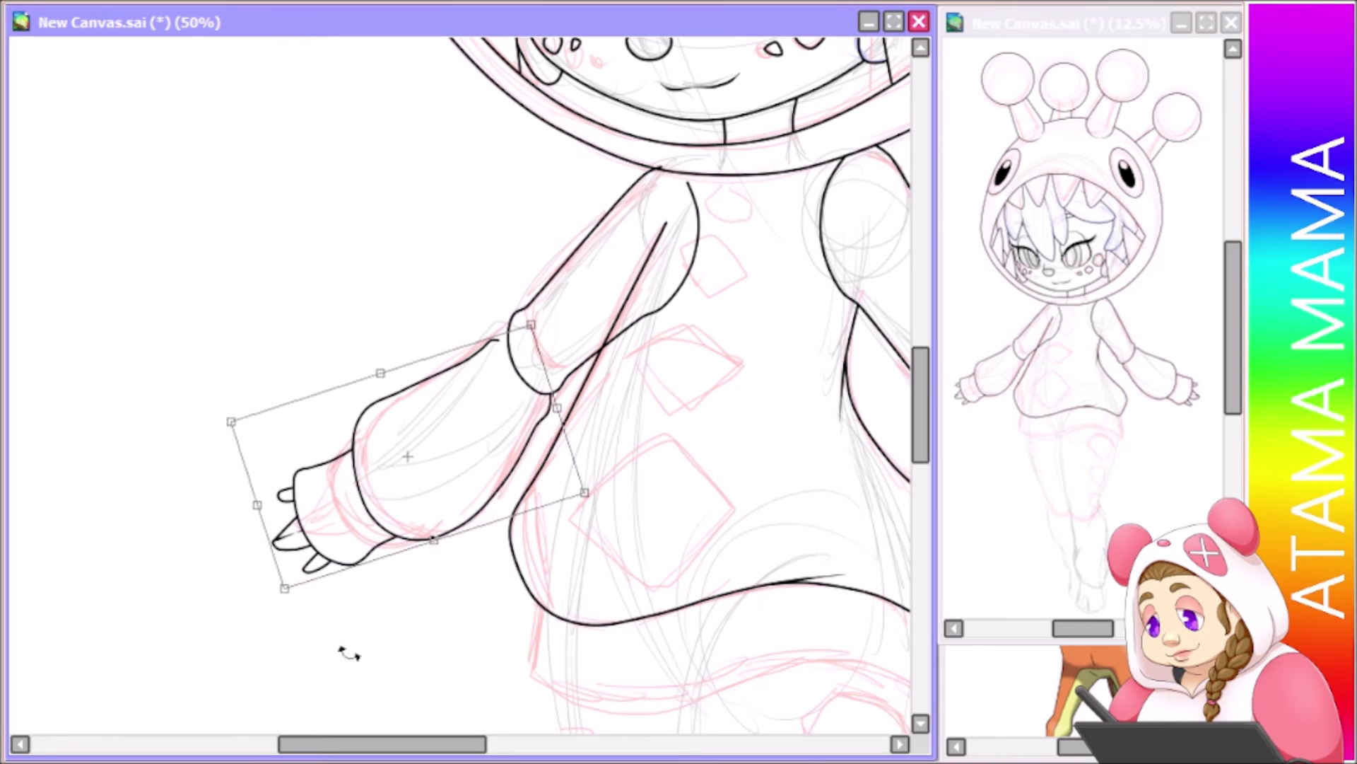
pyautogui.moveTo(424, 488); pyautogui.dragTo(433, 478)
pyautogui.press('Return')
# Join the mirrored lower sleeve's ends to the upper sleeve and rework the hand's fingers into a different pose
pyautogui.scroll(4, 488, 374)
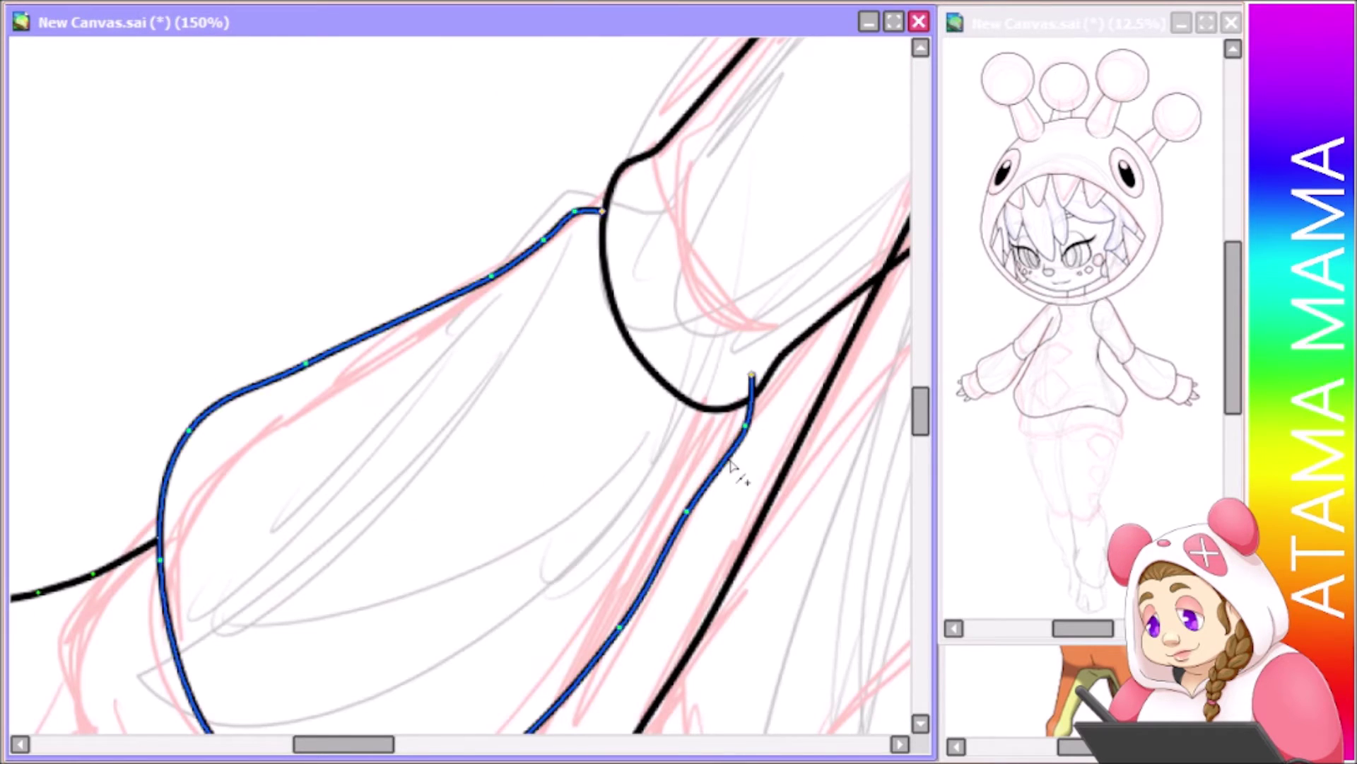
pyautogui.scroll(-5, 382, 502)
pyautogui.hscroll(-5, 381, 502)
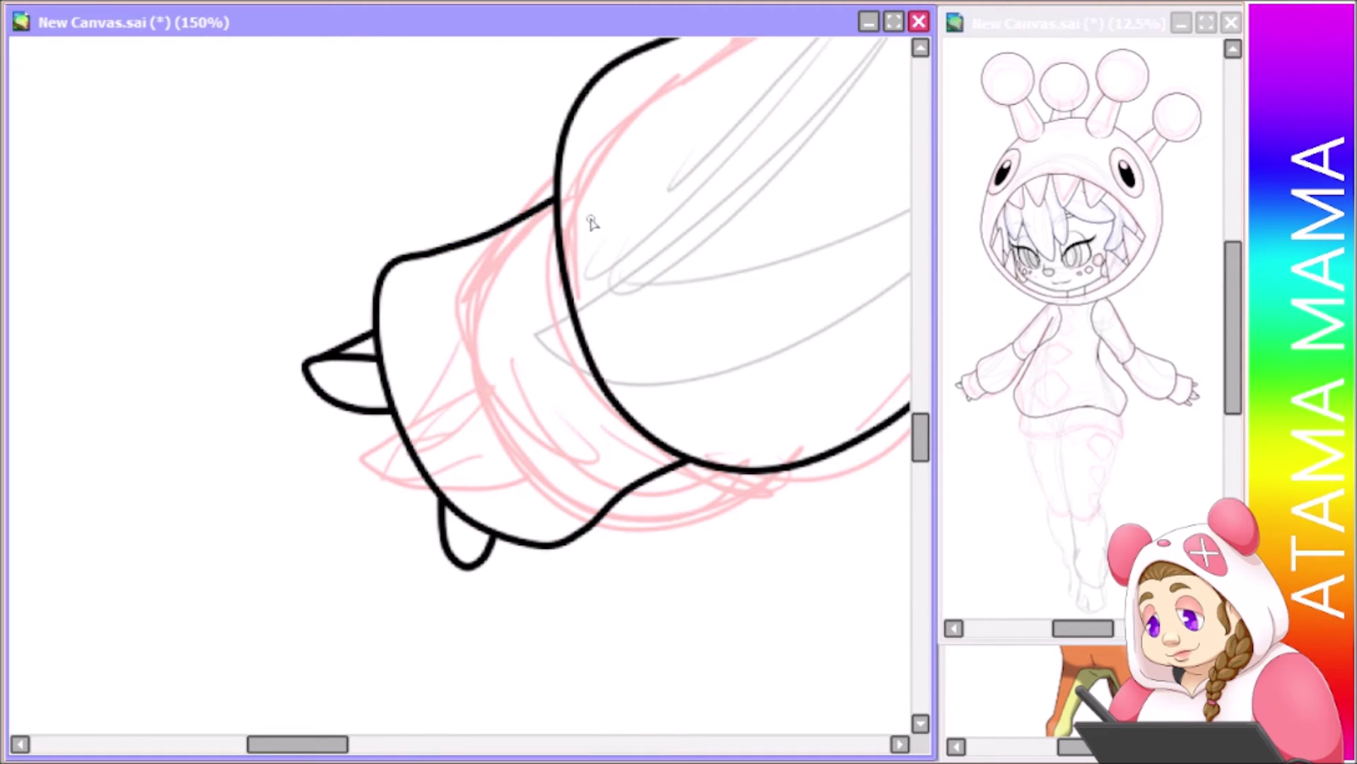
pyautogui.scroll(-7, 49, 73)
# Extend the tunic's side line up to the hood and remove the mirrored sleeve's inner line overlapping the torso
pyautogui.scroll(7, 603, 106)
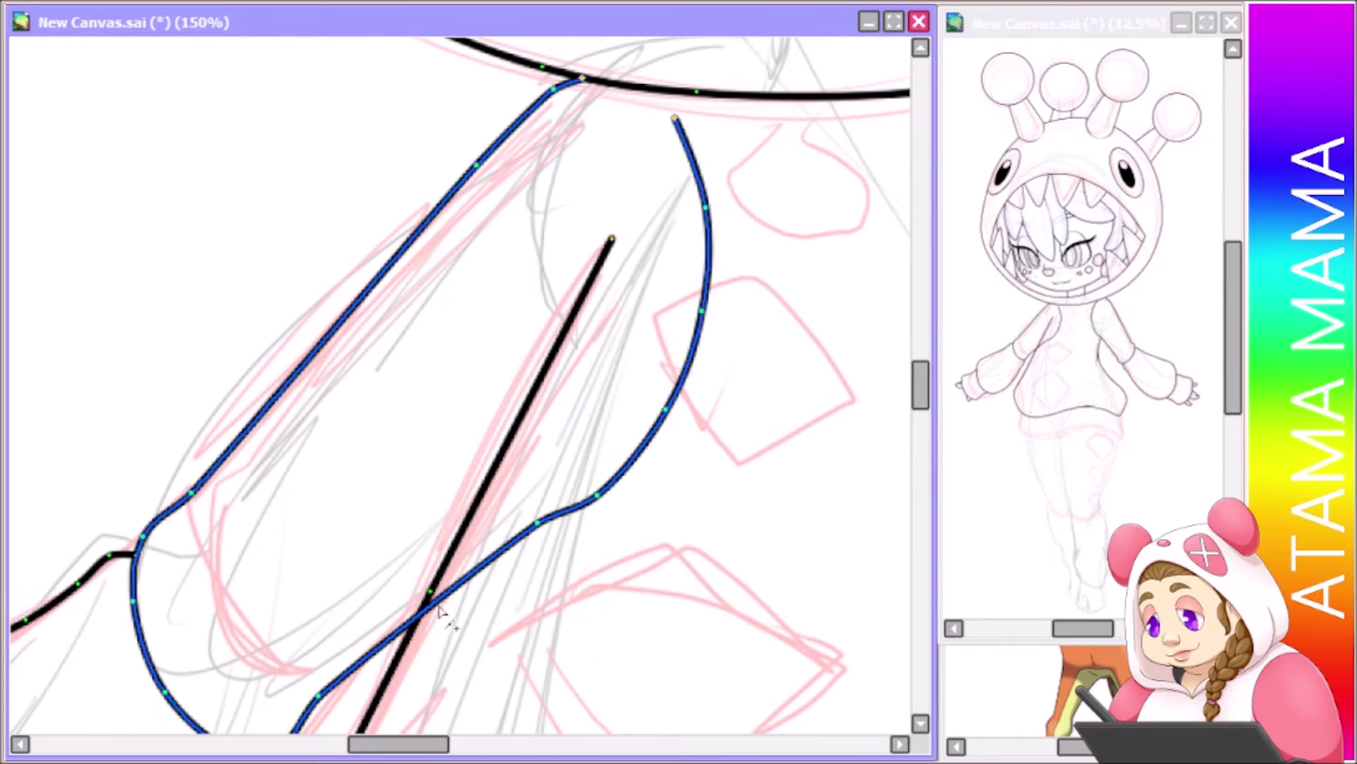
pyautogui.moveTo(422, 612); pyautogui.dragTo(702, 95)
pyautogui.press('ctrl')
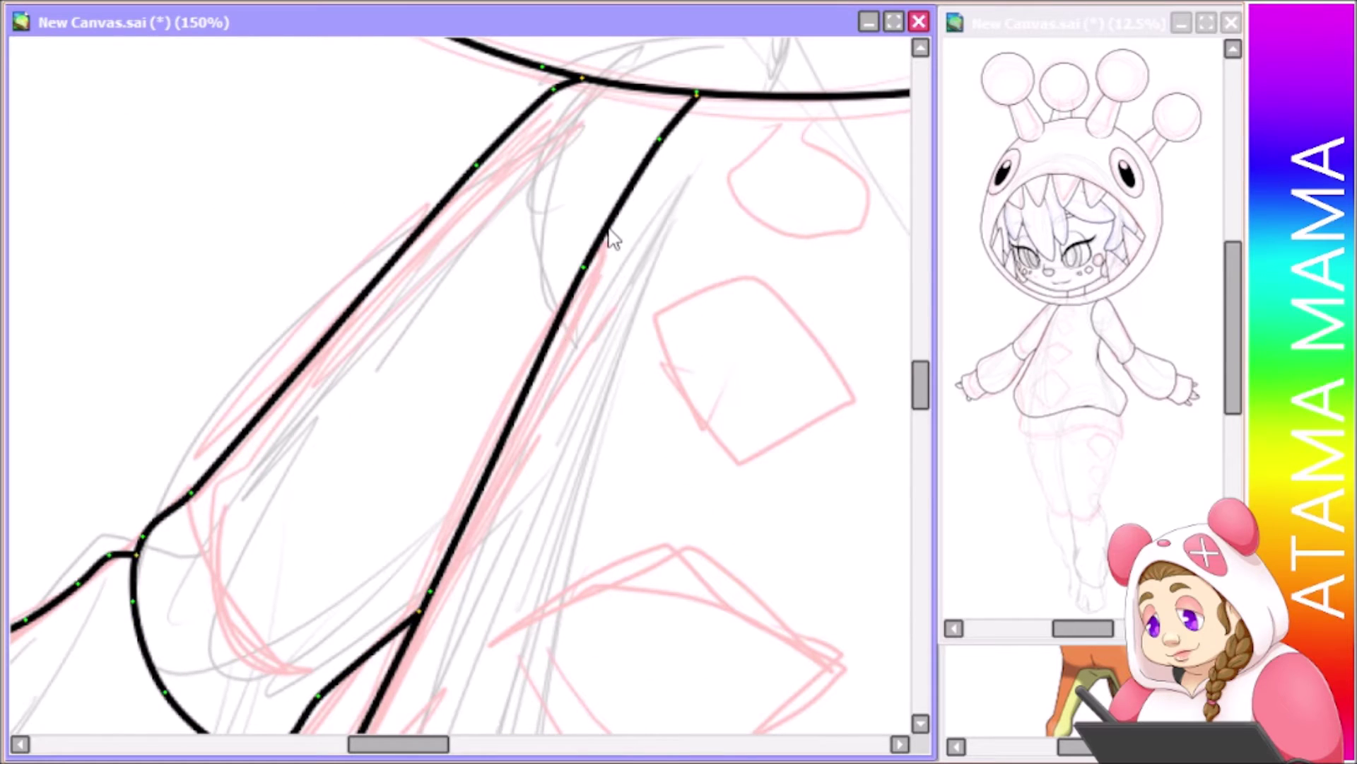
# Ink a large diamond with rounded corners over the lowest sketched spot on the tunic
pyautogui.moveTo(689, 178)
pyautogui.mouseDown()
pyautogui.moveTo(827, 403)
pyautogui.moveTo(923, 372)
pyautogui.mouseUp()
pyautogui.moveTo(342, 286)
pyautogui.mouseDown()
pyautogui.moveTo(167, 448)
pyautogui.moveTo(654, 447)
pyautogui.moveTo(348, 319)
pyautogui.mouseUp()
pyautogui.press('ctrl')
pyautogui.scroll(2, 349, 318)
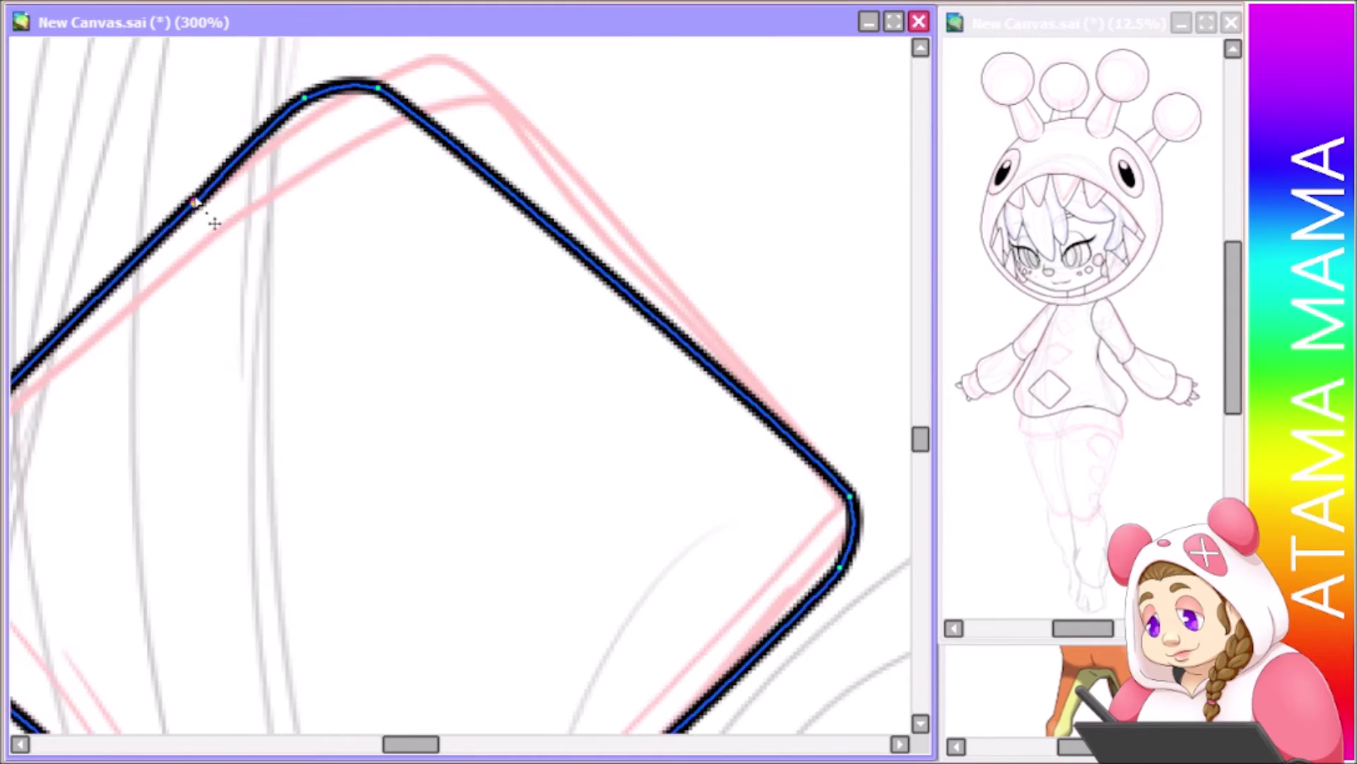
pyautogui.scroll(-2, 294, 51)
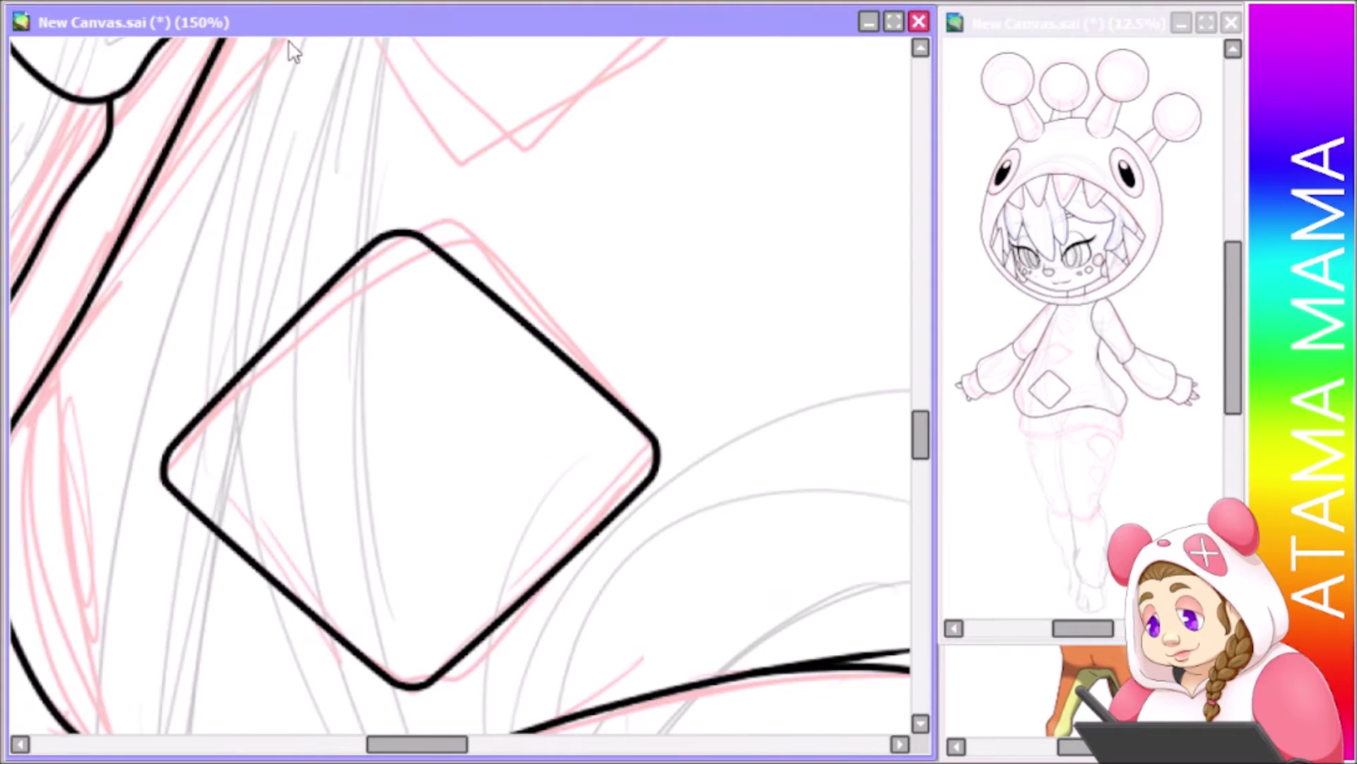
# Place a smaller, slightly rotated copy of the diamond over the next sketched spot up the tunic
pyautogui.hotkey('ctrl', 't')
pyautogui.moveTo(693, 541); pyautogui.dragTo(842, 367)
pyautogui.scroll(2, 237, 219)
pyautogui.moveTo(236, 219); pyautogui.dragTo(368, 396)
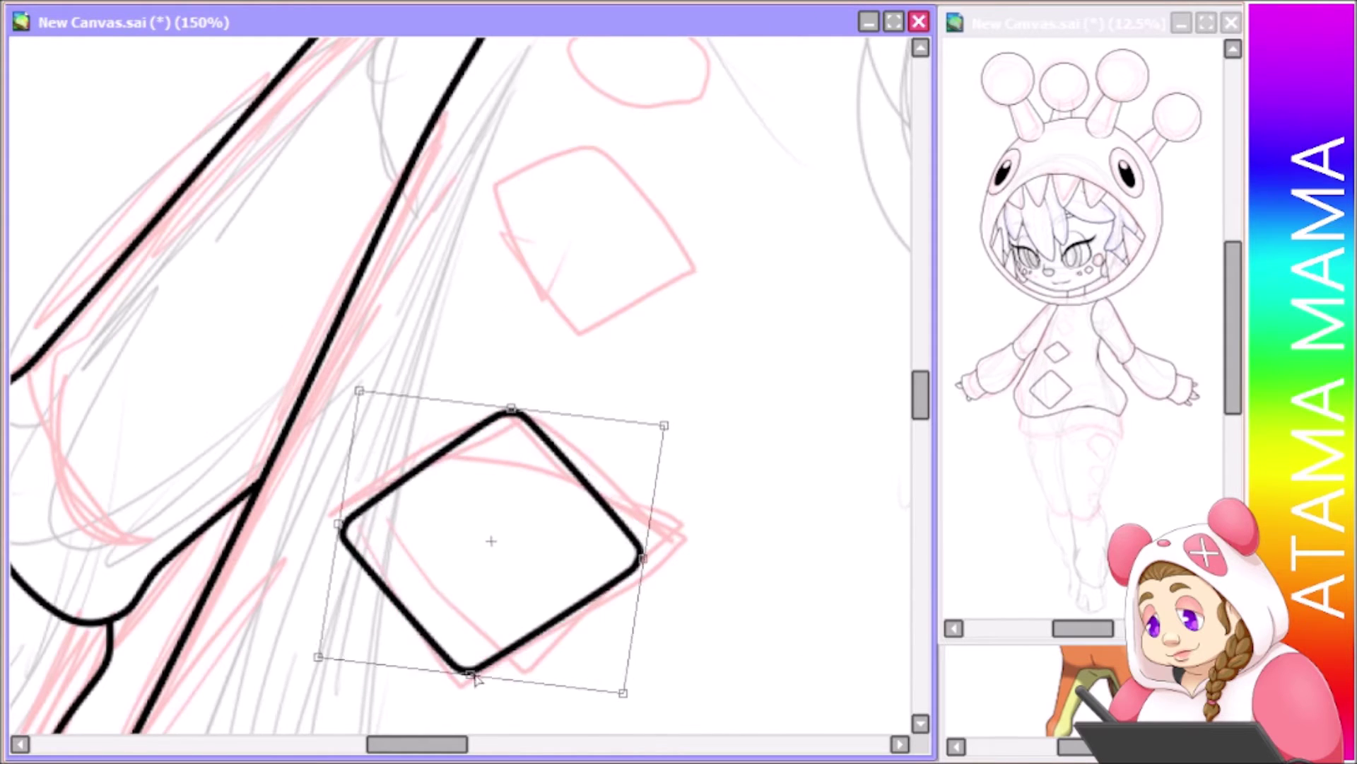
# Add a third, smaller diamond copy above the second one and tilt it to match the sketch
pyautogui.scroll(-3, 897, 415)
pyautogui.moveTo(579, 391); pyautogui.dragTo(679, 522)
pyautogui.scroll(3, 615, 403)
pyautogui.moveTo(555, 288); pyautogui.dragTo(621, 403)
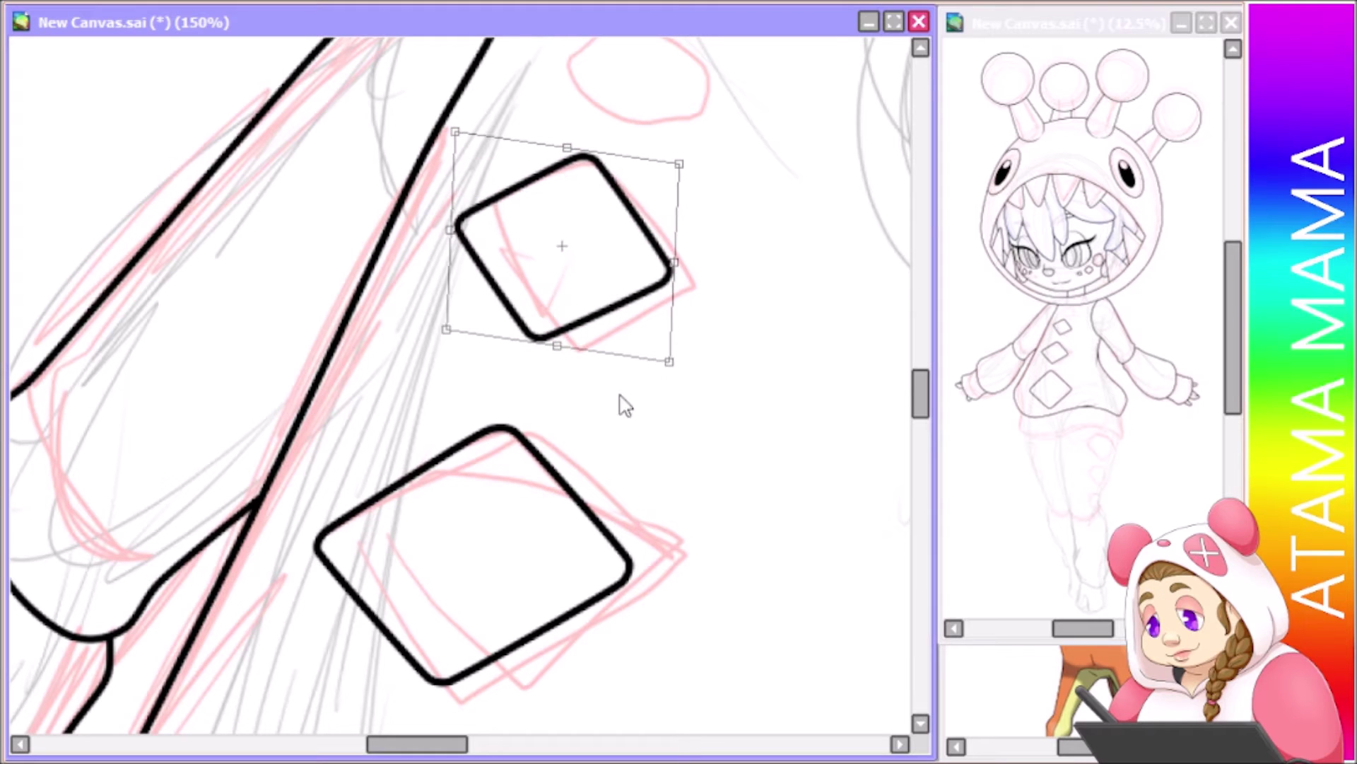
pyautogui.press('Return')
# Paste a fourth diamond, scale it down and place it just below the hood's lower edge
pyautogui.scroll(3, 622, 403)
pyautogui.hotkey('ctrl', 'v')
pyautogui.hotkey('ctrl', 't')
pyautogui.moveTo(700, 381); pyautogui.dragTo(727, 357)
pyautogui.moveTo(552, 273); pyautogui.dragTo(544, 267)
pyautogui.moveTo(624, 315); pyautogui.dragTo(614, 313)
# Shift the third diamond down toward the sleeve and the topmost diamond sideways to even out the row
pyautogui.hotkey('ctrl', 't')
pyautogui.moveTo(561, 497); pyautogui.dragTo(539, 523)
pyautogui.press('Return')
pyautogui.moveTo(674, 399); pyautogui.dragTo(651, 399)
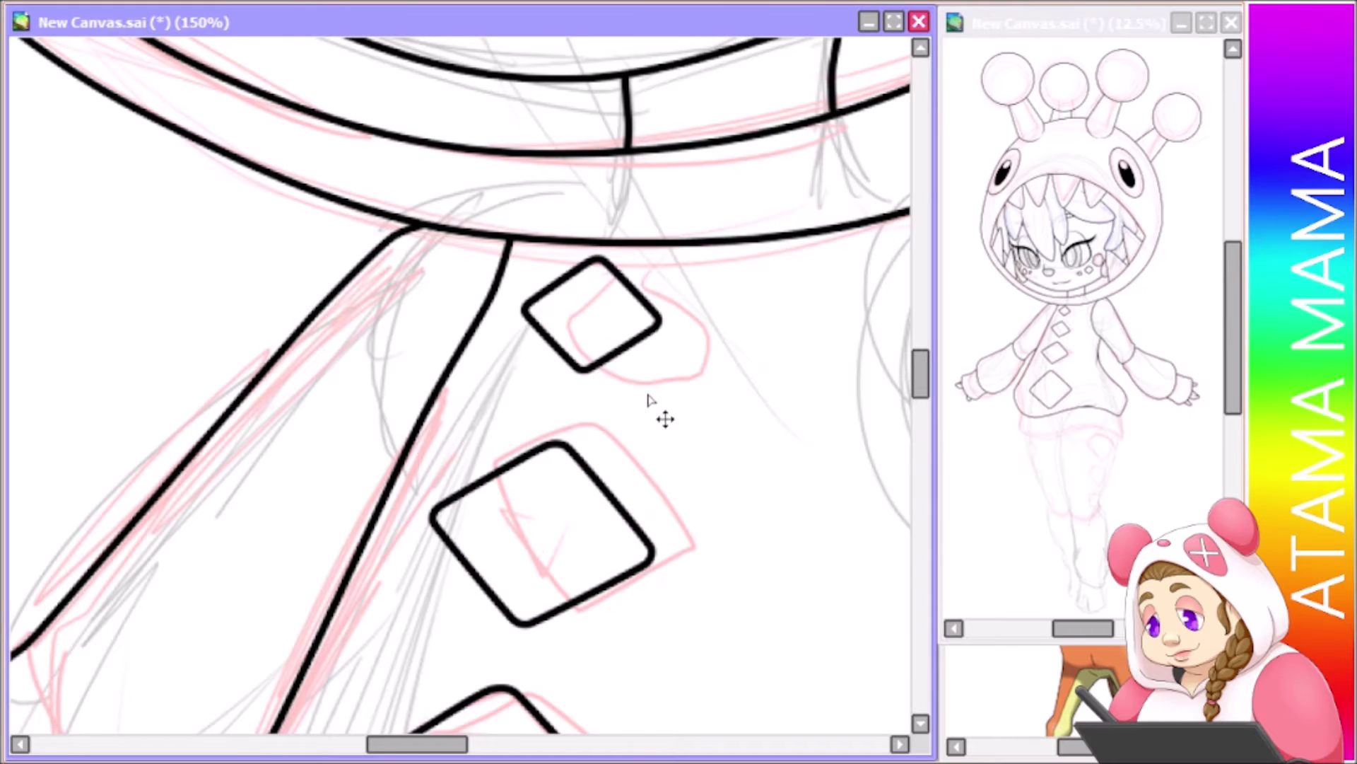
# Transform all four tunic diamonds together, tilting and shifting the row slightly toward the torso's center
pyautogui.hotkey('ctrl', '-')
pyautogui.hotkey('ctrl', '-')
pyautogui.hotkey('ctrl', '-')
pyautogui.hotkey('ctrl', '-')
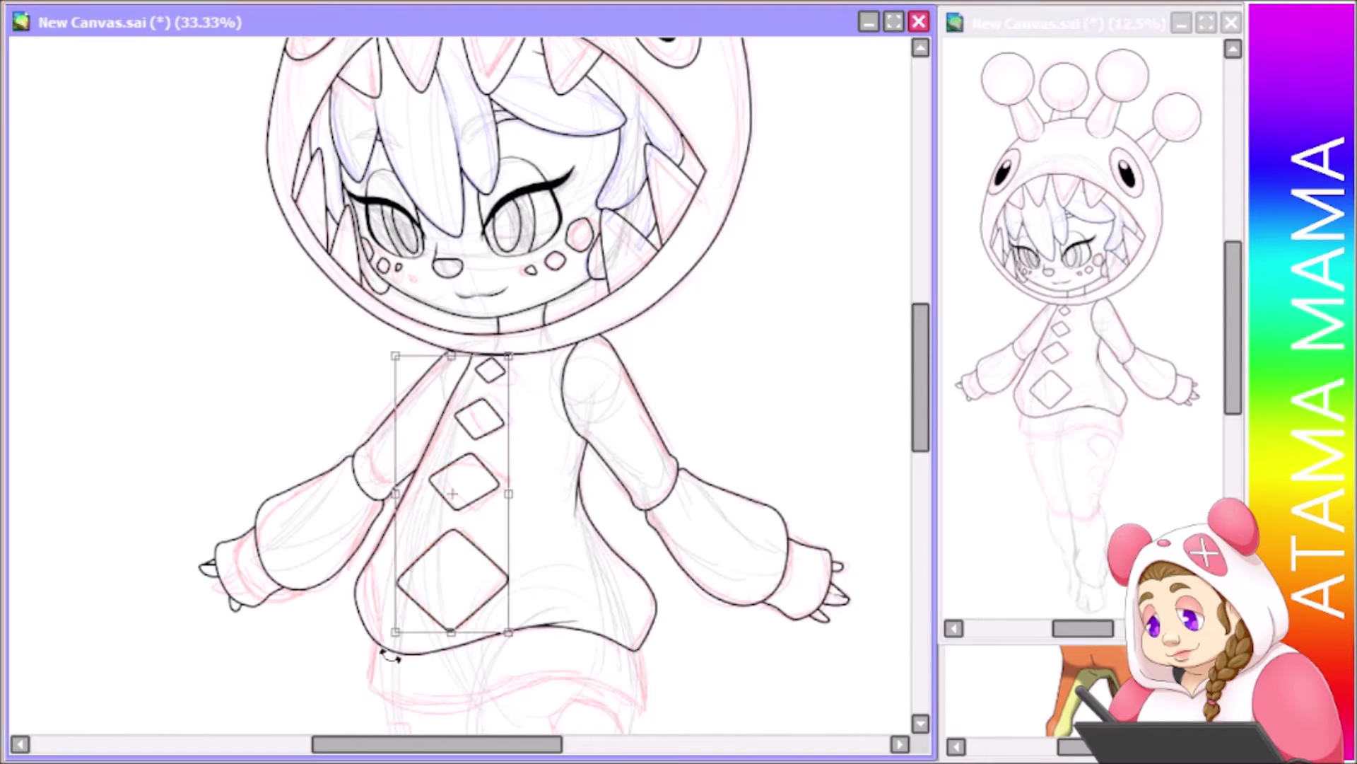
pyautogui.moveTo(510, 351); pyautogui.dragTo(522, 353)
pyautogui.moveTo(919, 347); pyautogui.dragTo(918, 301)
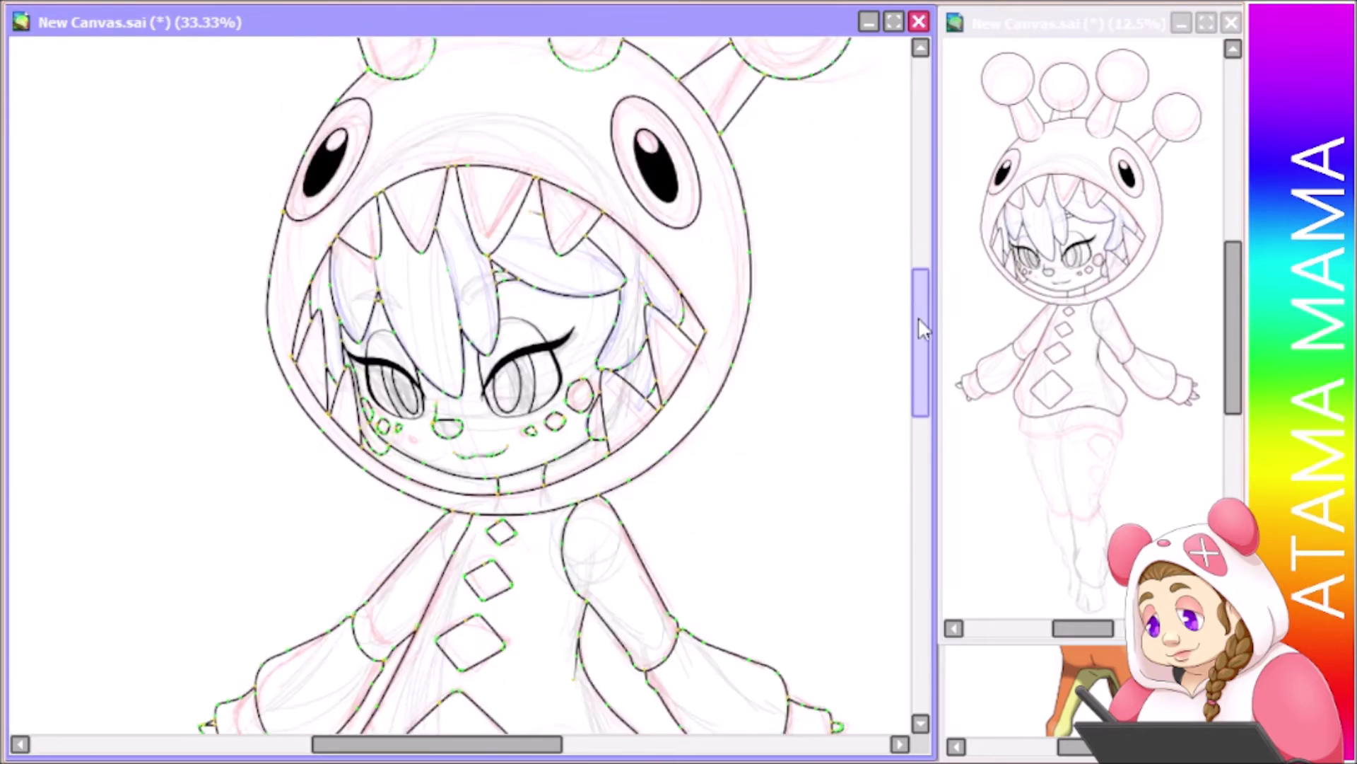
# Ink the wavy hem band below the tunic, with rounded ends joined to the tunic's lower corners
pyautogui.hotkey('ctrl', '+')
pyautogui.hotkey('ctrl', '+')
pyautogui.hotkey('ctrl', '+')
pyautogui.scroll(-3, 459, 381)
pyautogui.moveTo(203, 315)
pyautogui.mouseDown()
pyautogui.moveTo(195, 488)
pyautogui.moveTo(426, 721)
pyautogui.moveTo(476, 744)
pyautogui.mouseUp()
pyautogui.hotkey('ctrl', 'z')
pyautogui.moveTo(556, 443); pyautogui.dragTo(716, 471)
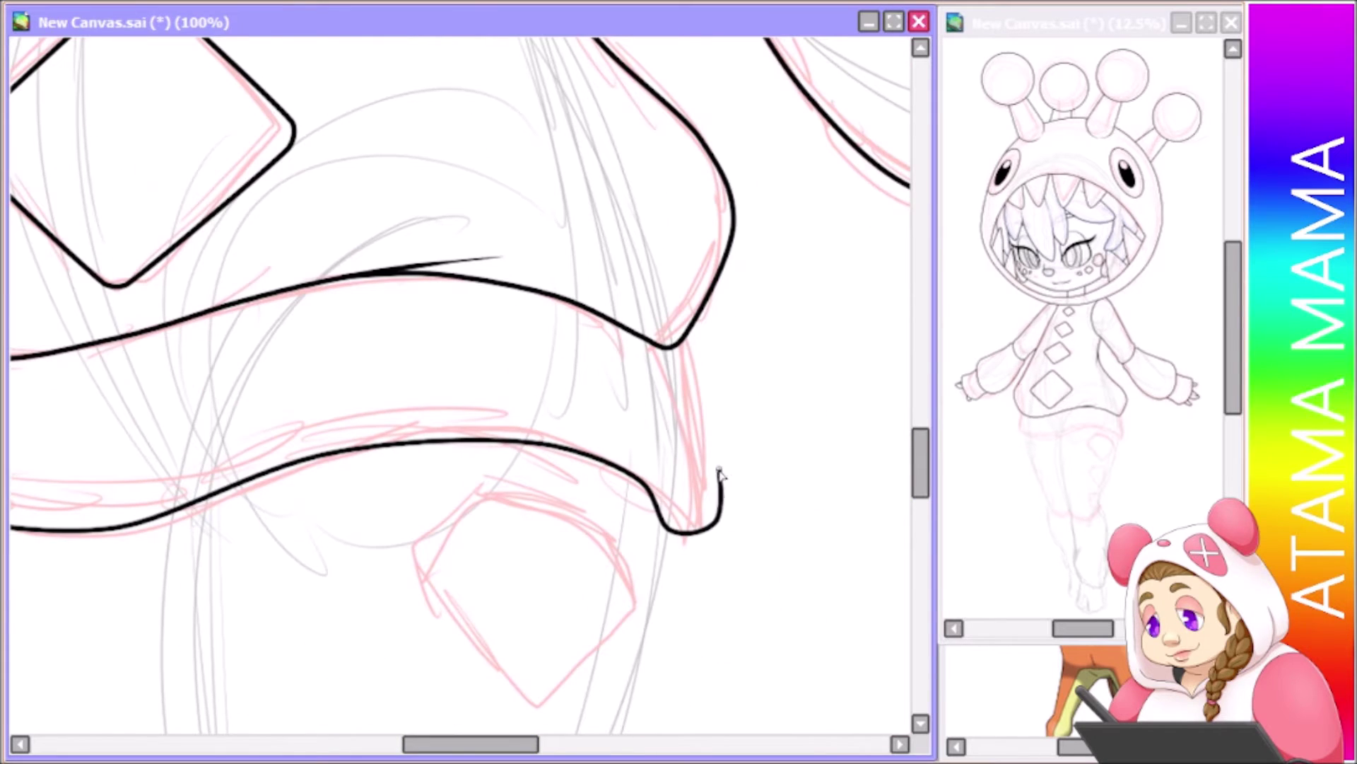
pyautogui.hscroll(-2, 679, 509)
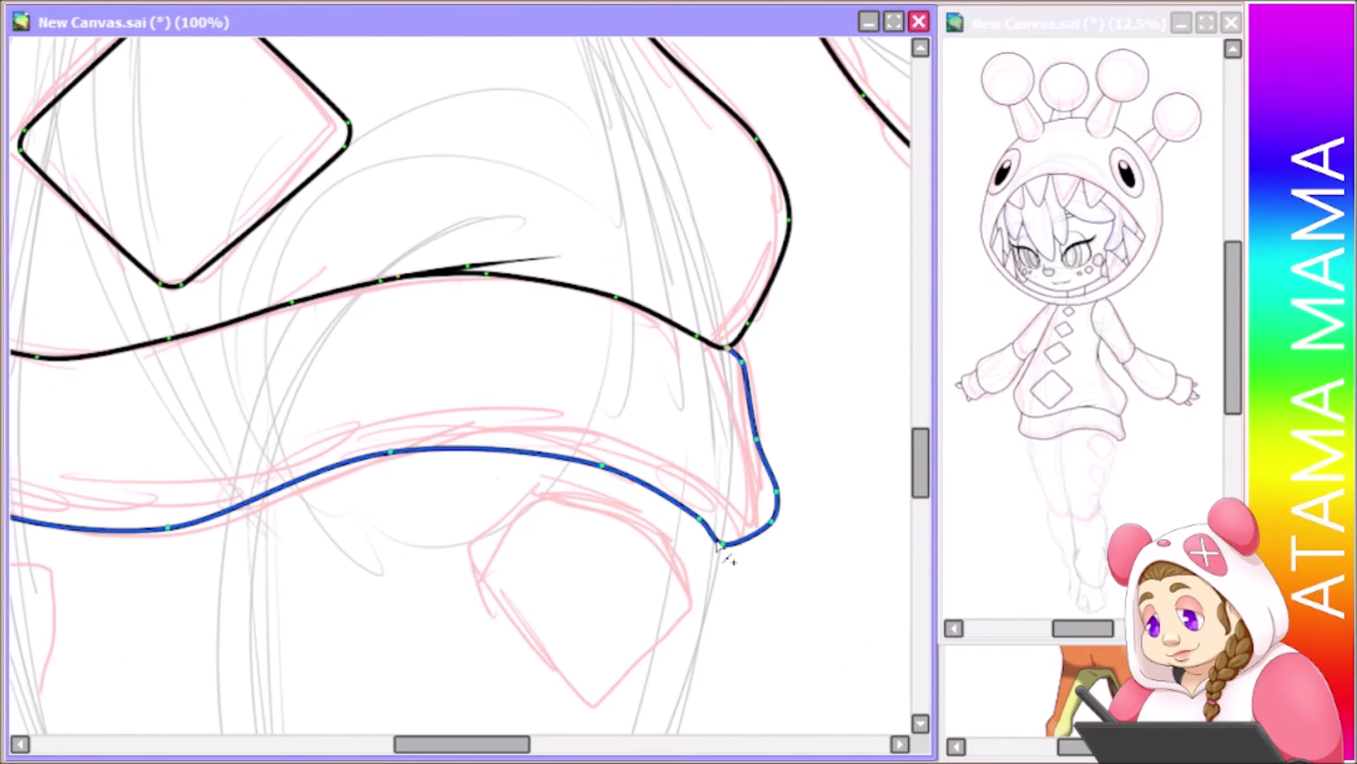
# Ink the front leg's thigh from the hem band down to a rounded cuff at the knee
pyautogui.hscroll(-5, 386, 452)
pyautogui.scroll(-8, 813, 394)
pyautogui.moveTo(550, 39); pyautogui.dragTo(642, 627)
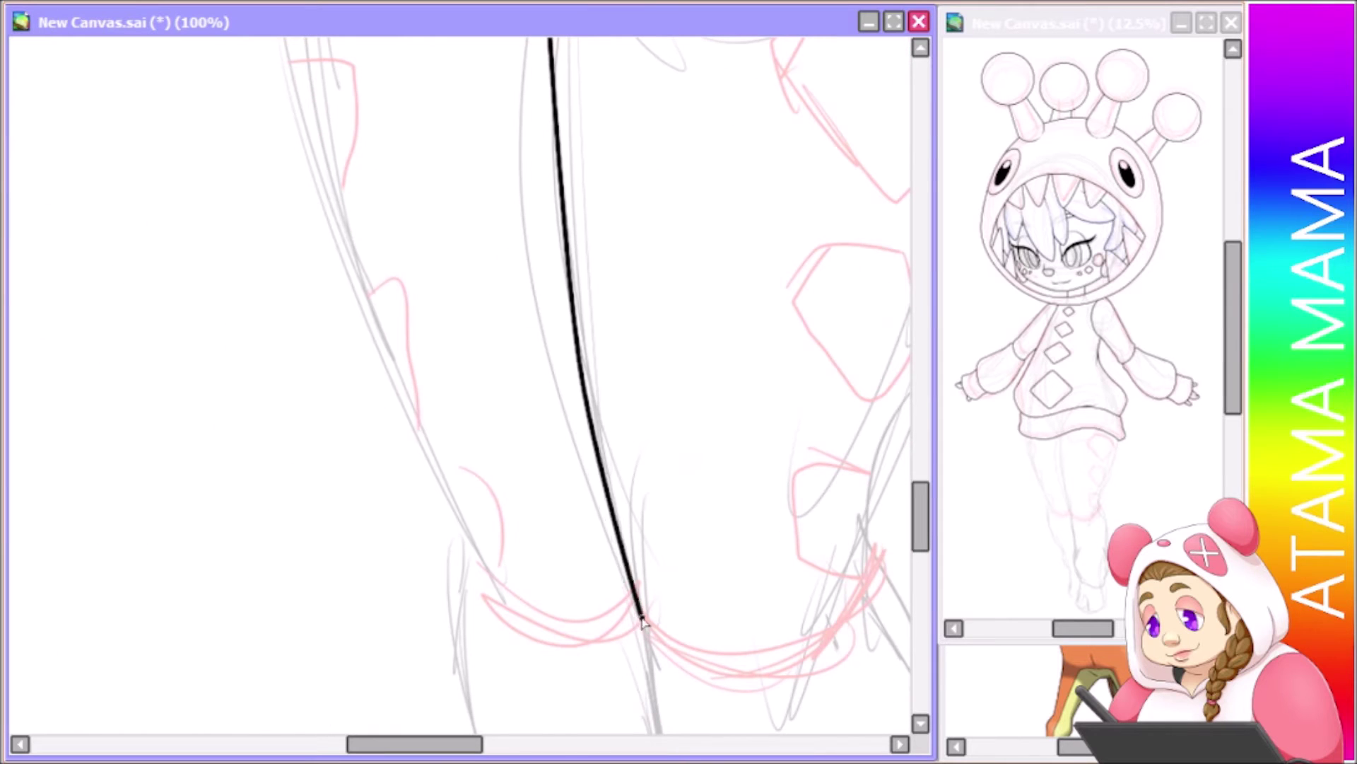
pyautogui.scroll(-6, 831, 638)
pyautogui.click(872, 182)
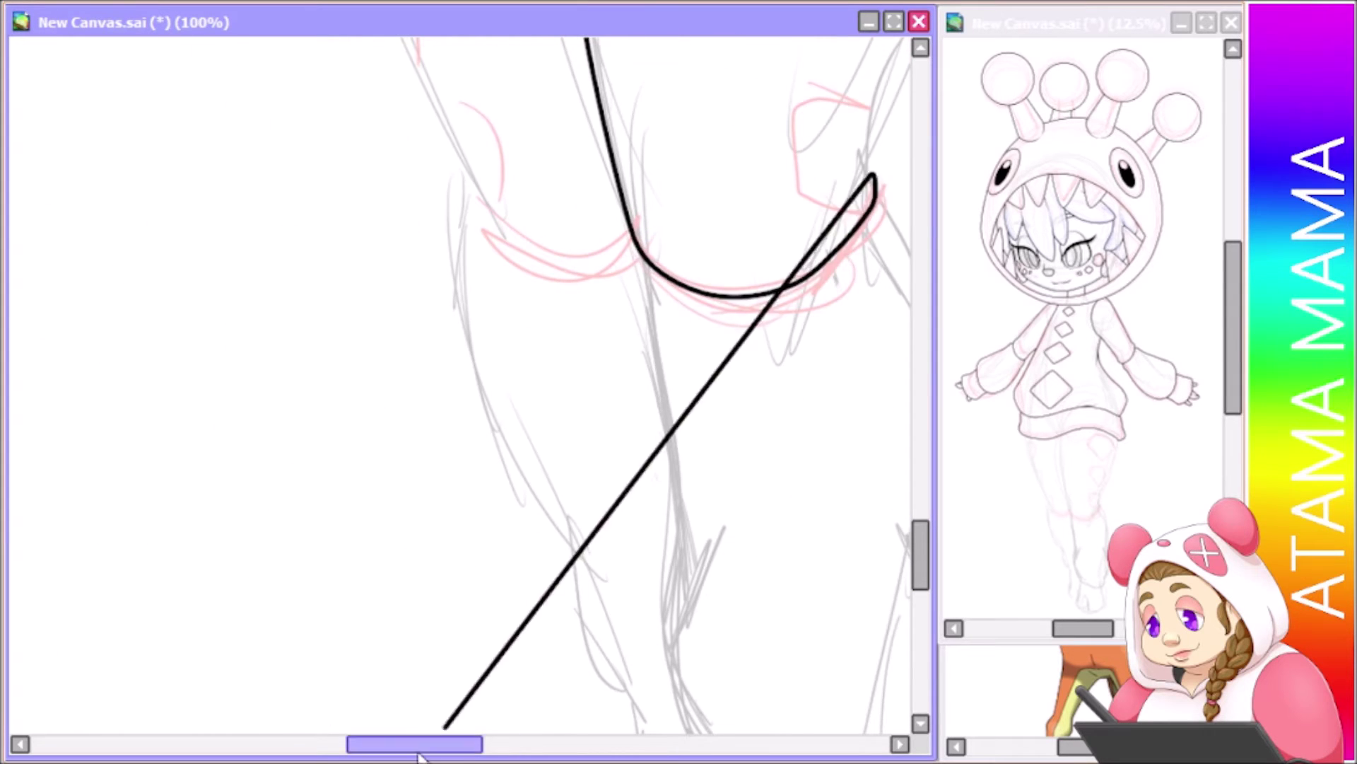
pyautogui.scroll(5, 640, 78)
pyautogui.hscroll(6, 640, 78)
pyautogui.scroll(8, 640, 78)
# Ink the front leg's baggy lower section, from the knee cuff down to its rounded bottom edge
pyautogui.scroll(-8, 933, 339)
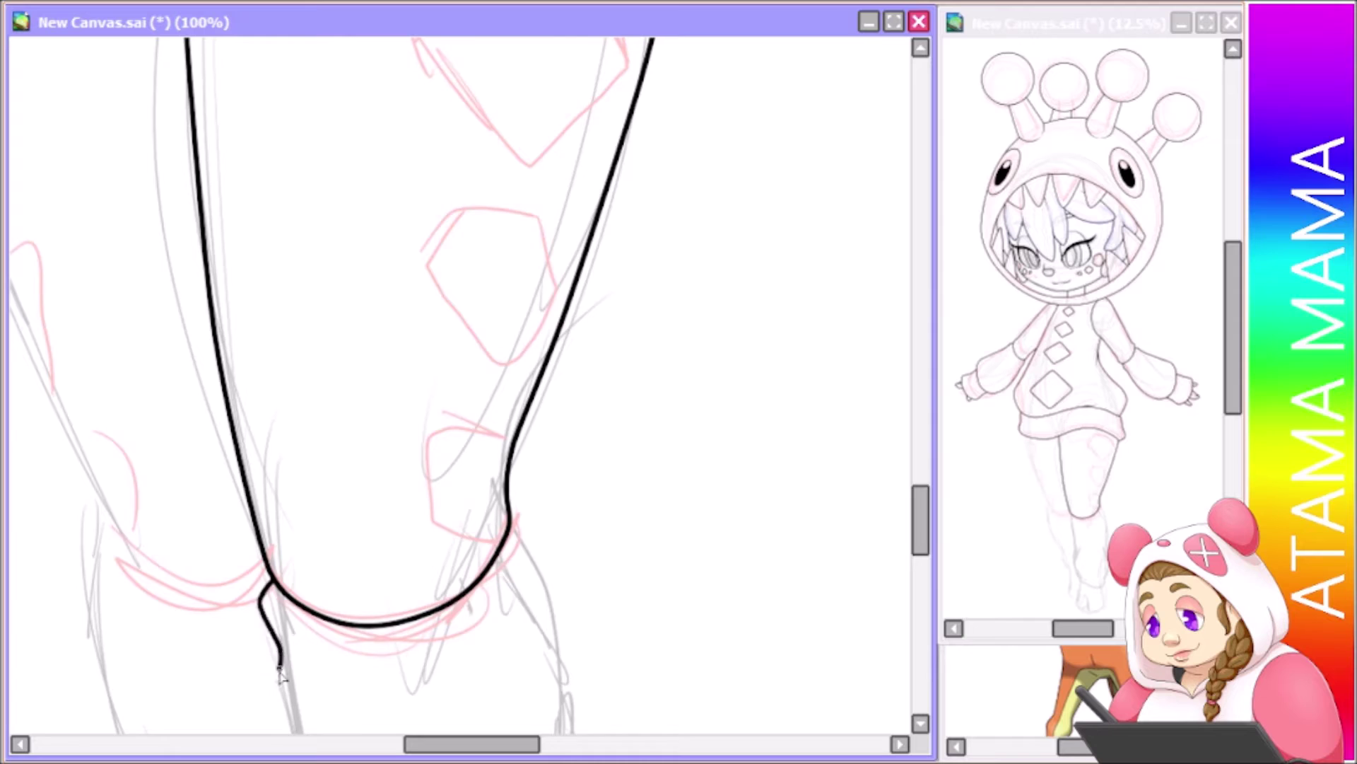
pyautogui.scroll(-6, 281, 675)
pyautogui.click(295, 585)
pyautogui.scroll(-3, 294, 586)
pyautogui.click(561, 230)
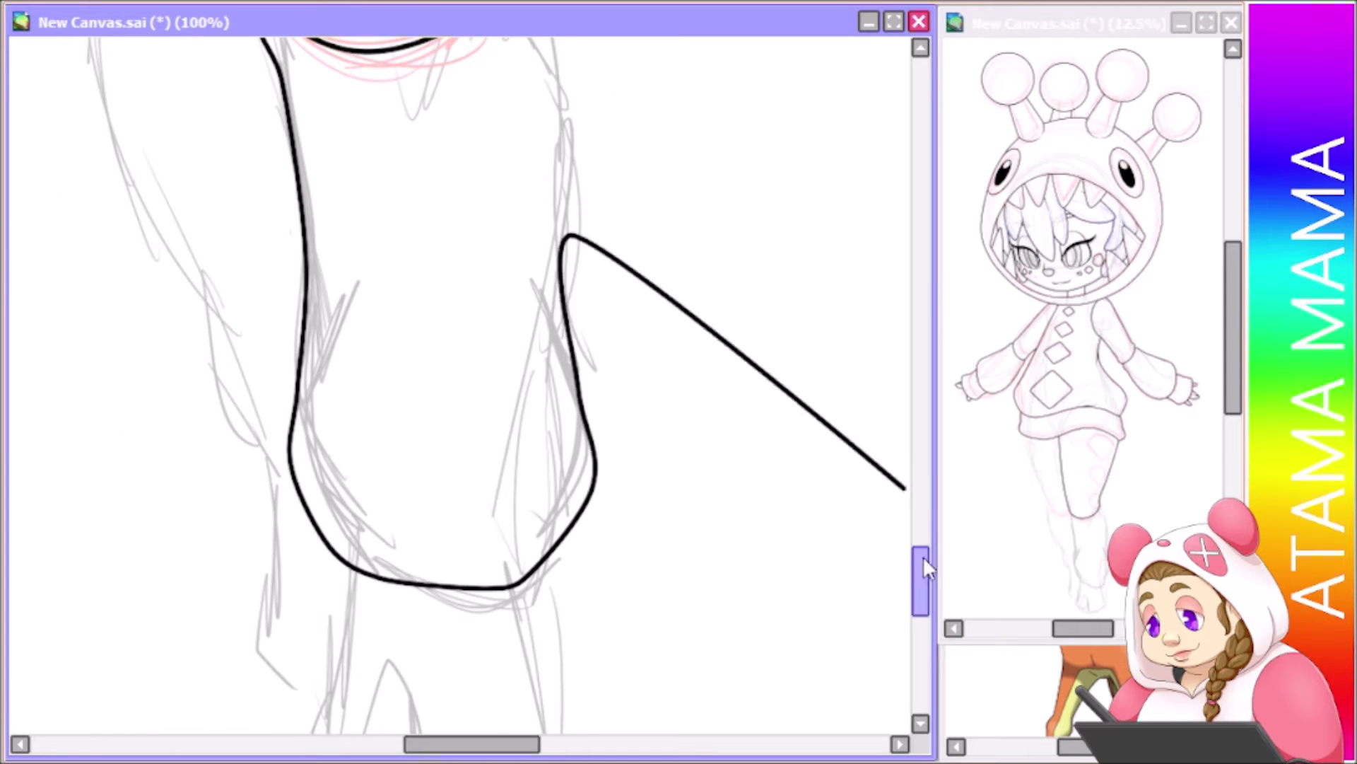
pyautogui.scroll(5, 923, 562)
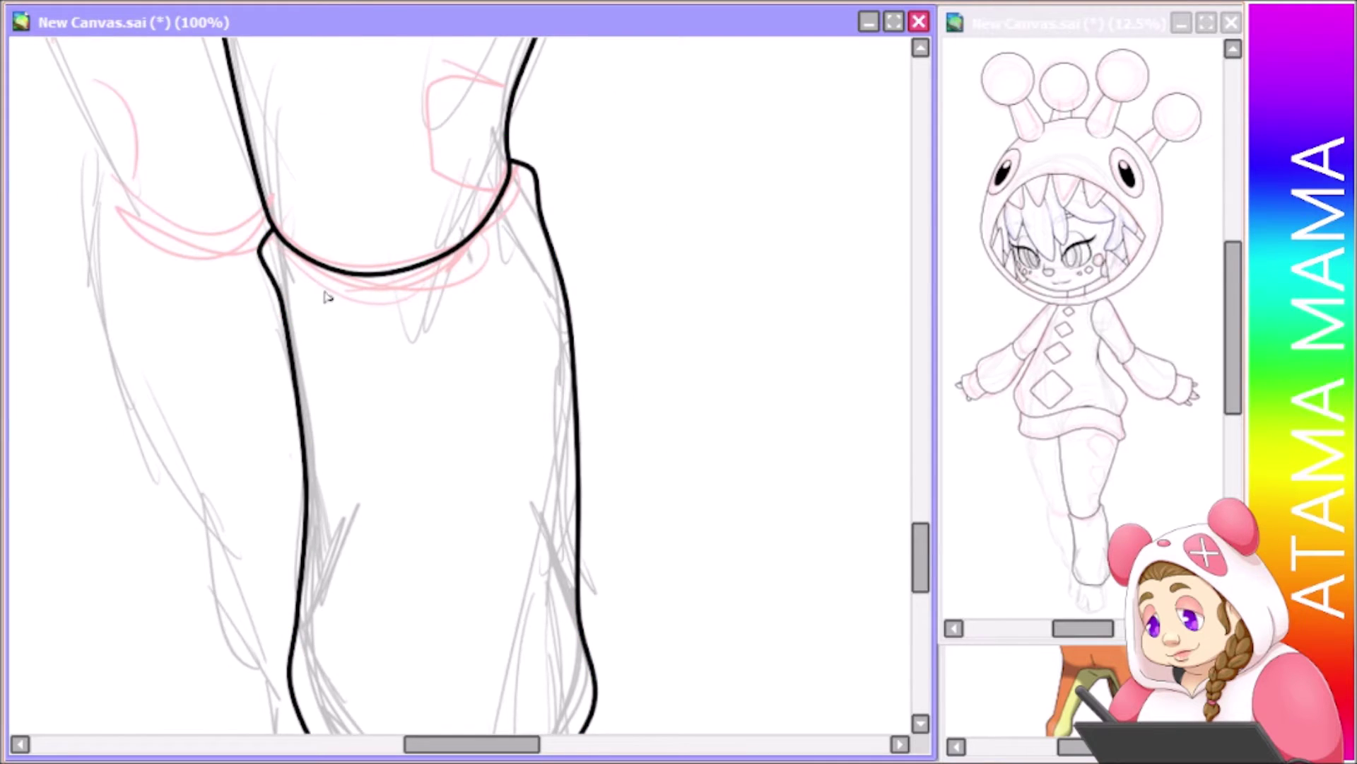
# Ink the front leg's cloven hoof and tapered fold lines on its lower section, consulting the Farigiraf reference
pyautogui.hotkey('ctrl', '+')
pyautogui.scroll(-5, 68, 679)
pyautogui.click(293, 279)
pyautogui.click(581, 272)
pyautogui.scroll(5, 635, 400)
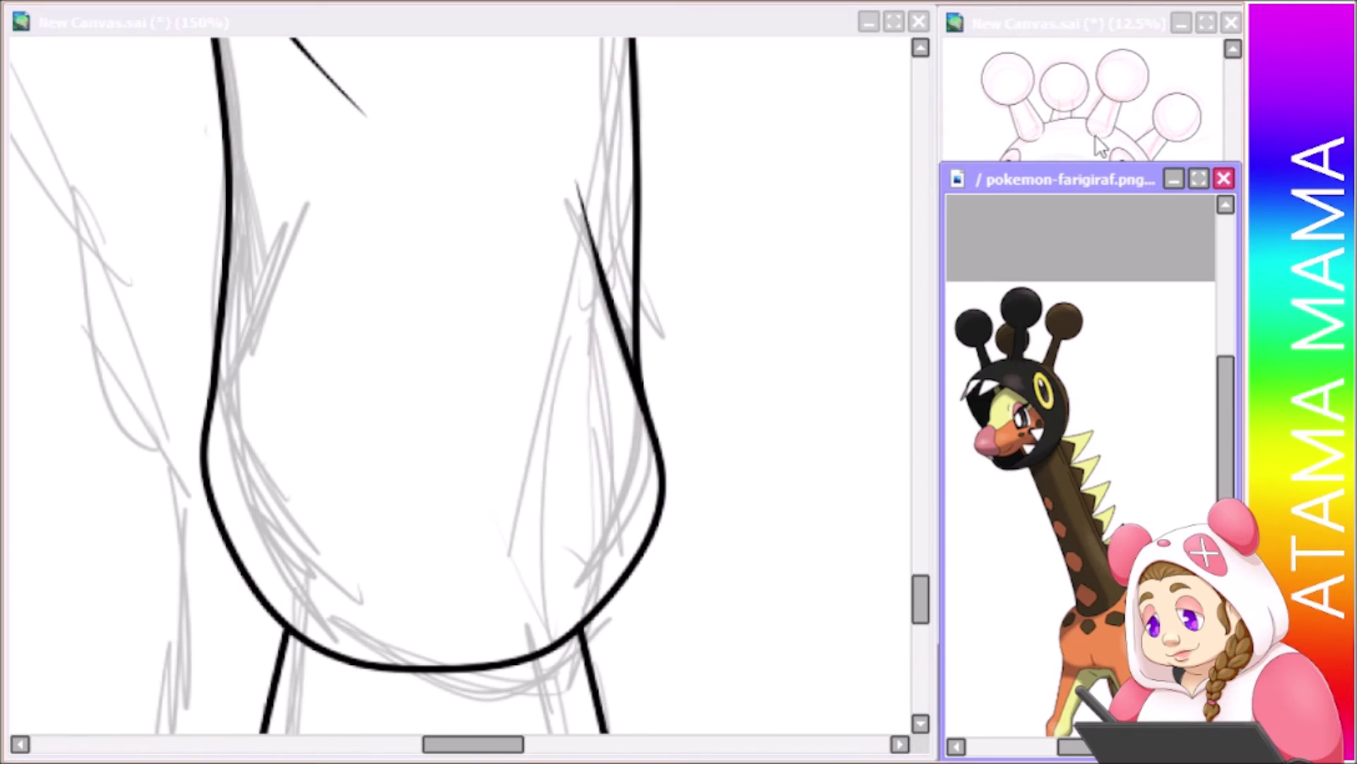
pyautogui.click(1101, 146)
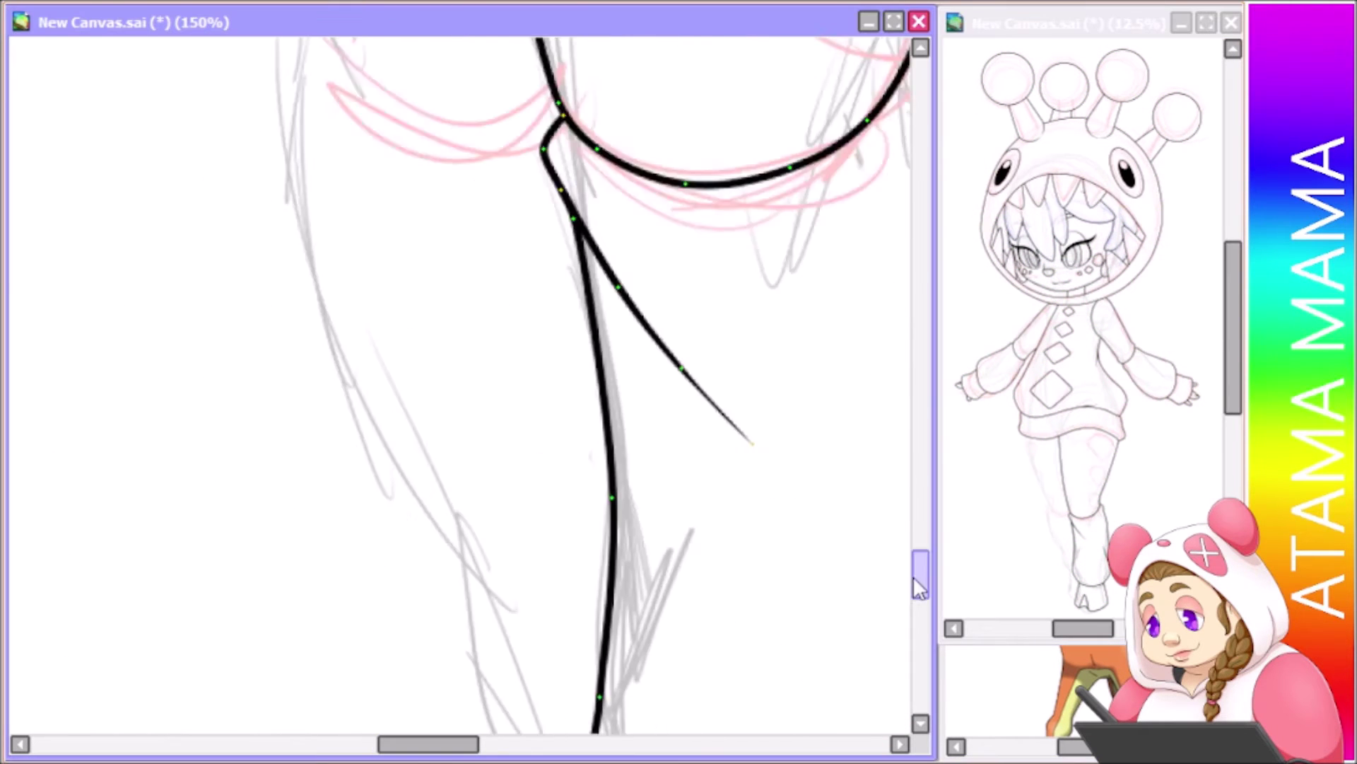
# Ink the rear leg's thigh, baggy lower section and cloven hoof, tucked behind the front leg
pyautogui.moveTo(263, 205); pyautogui.dragTo(911, 513)
pyautogui.scroll(-6, 911, 514)
pyautogui.moveTo(345, 85); pyautogui.dragTo(723, 698)
pyautogui.moveTo(929, 527); pyautogui.dragTo(929, 631)
pyautogui.moveTo(458, 317); pyautogui.dragTo(417, 536)
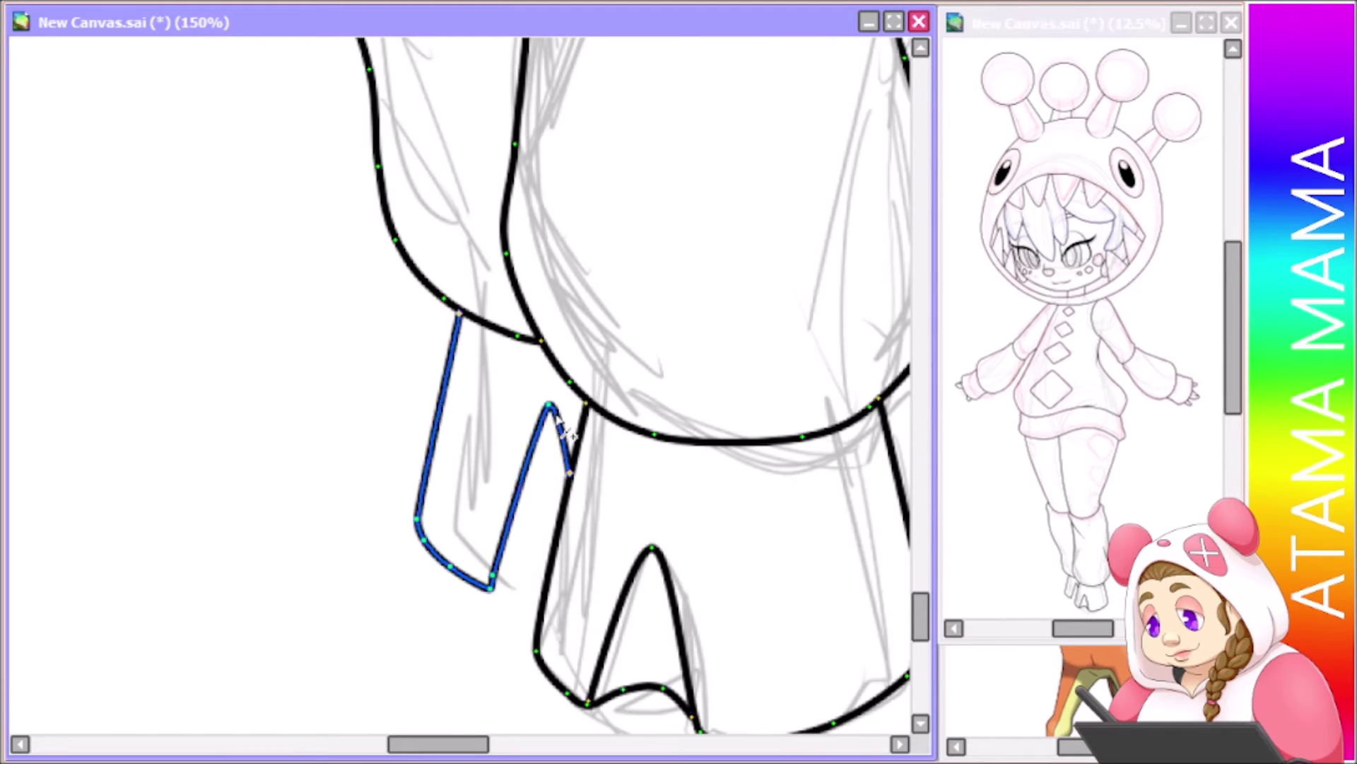
pyautogui.press('ctrl')
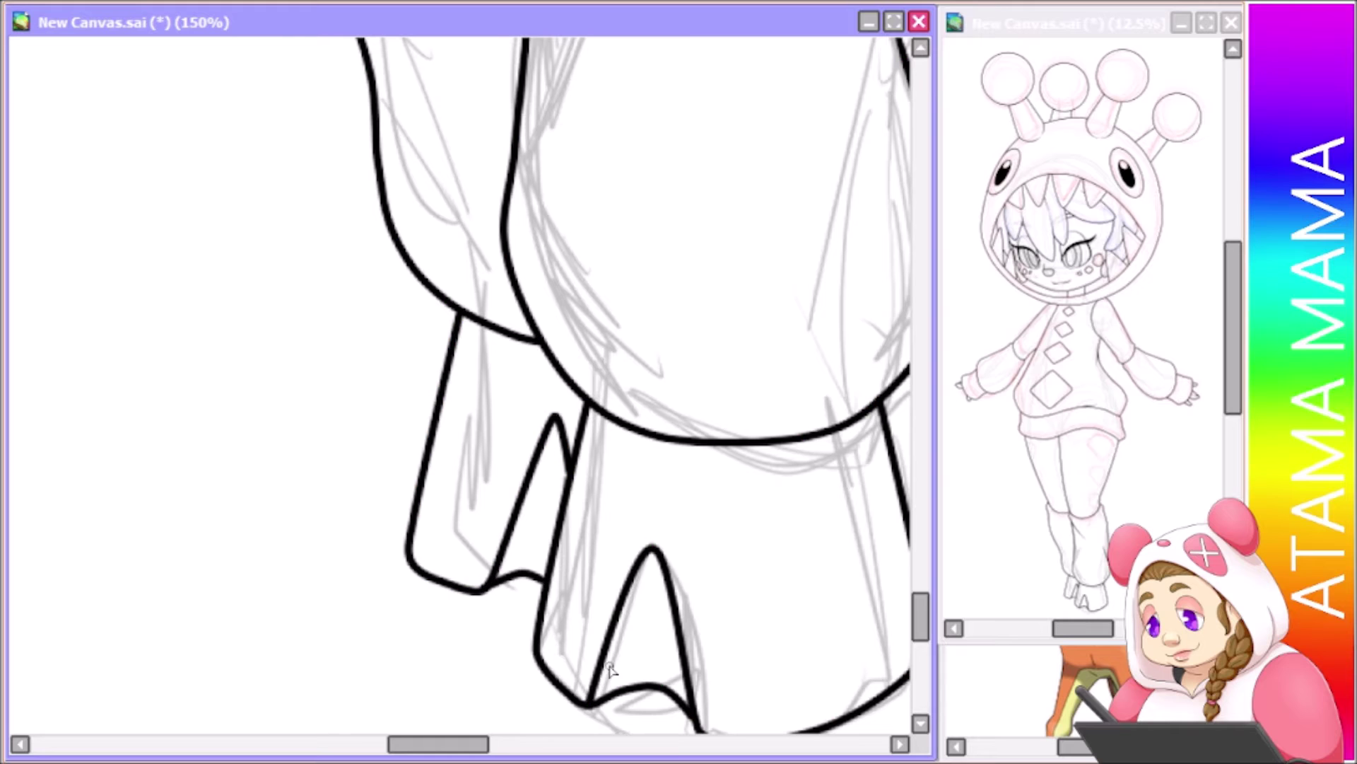
# Ink a rounded diamond-shaped spot on the front thigh just below the hem band
pyautogui.moveTo(610, 671); pyautogui.dragTo(537, 672)
pyautogui.moveTo(537, 212); pyautogui.dragTo(537, 637)
pyautogui.moveTo(552, 297)
pyautogui.mouseDown()
pyautogui.moveTo(523, 237)
pyautogui.moveTo(563, 348)
pyautogui.mouseUp()
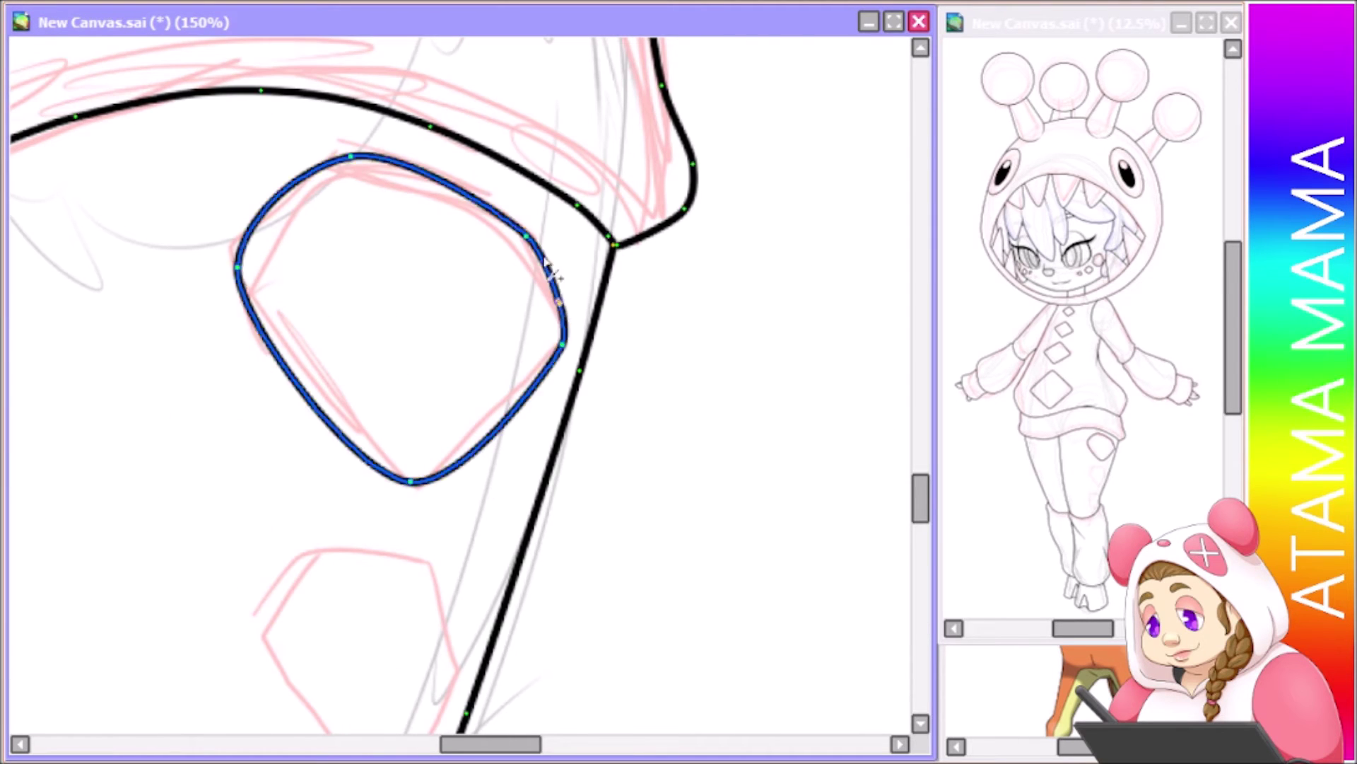
# Ink a six-sided spot at mid-thigh and a smaller rounded triangular spot just above the knee on the front leg
pyautogui.scroll(2, 682, 321)
pyautogui.moveTo(919, 502); pyautogui.dragTo(944, 546)
pyautogui.moveTo(681, 382)
pyautogui.mouseDown()
pyautogui.moveTo(515, 177)
pyautogui.moveTo(260, 396)
pyautogui.moveTo(475, 660)
pyautogui.moveTo(679, 428)
pyautogui.mouseUp()
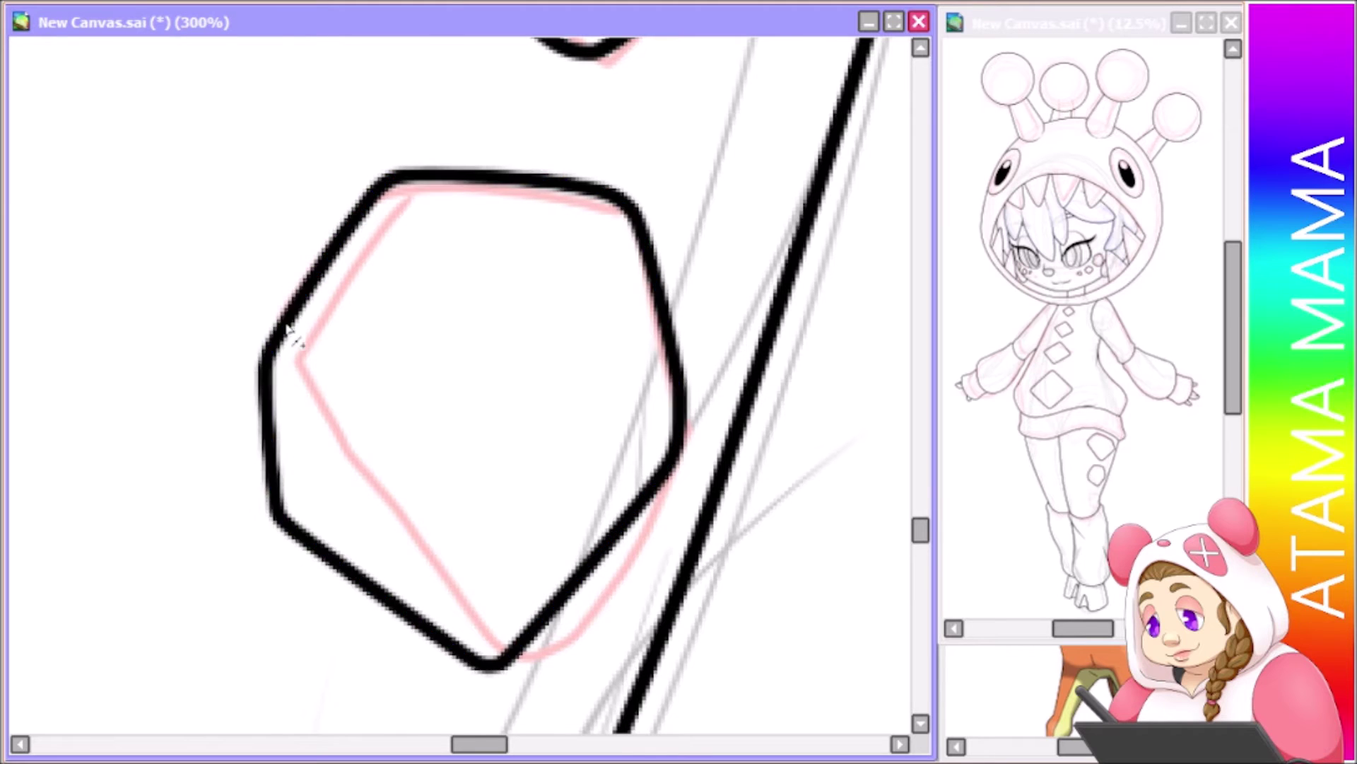
pyautogui.scroll(-5, 290, 332)
pyautogui.moveTo(511, 332)
pyautogui.mouseDown()
pyautogui.moveTo(448, 509)
pyautogui.moveTo(510, 333)
pyautogui.mouseUp()
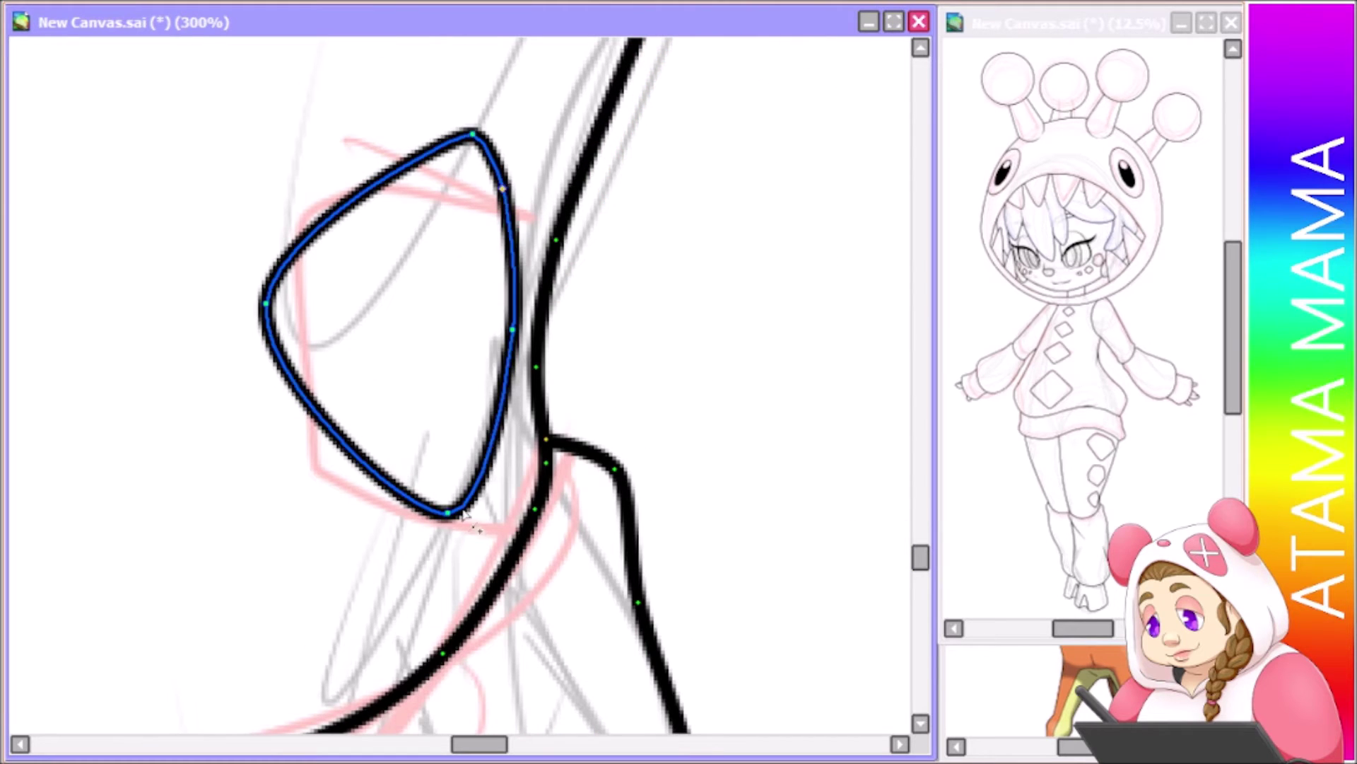
pyautogui.press('Return')
# Ink partial spots along the outer edge of the rear thigh, cut off by the leg outline
pyautogui.moveTo(479, 744); pyautogui.dragTo(403, 744)
pyautogui.moveTo(920, 557); pyautogui.dragTo(894, 527)
pyautogui.moveTo(137, 91)
pyautogui.mouseDown()
pyautogui.moveTo(316, 403)
pyautogui.moveTo(303, 545)
pyautogui.mouseUp()
pyautogui.moveTo(403, 744); pyautogui.dragTo(379, 744)
pyautogui.moveTo(576, 538); pyautogui.dragTo(678, 106)
pyautogui.click(678, 106)
pyautogui.press('Return')
pyautogui.hotkey('ctrl', '0')
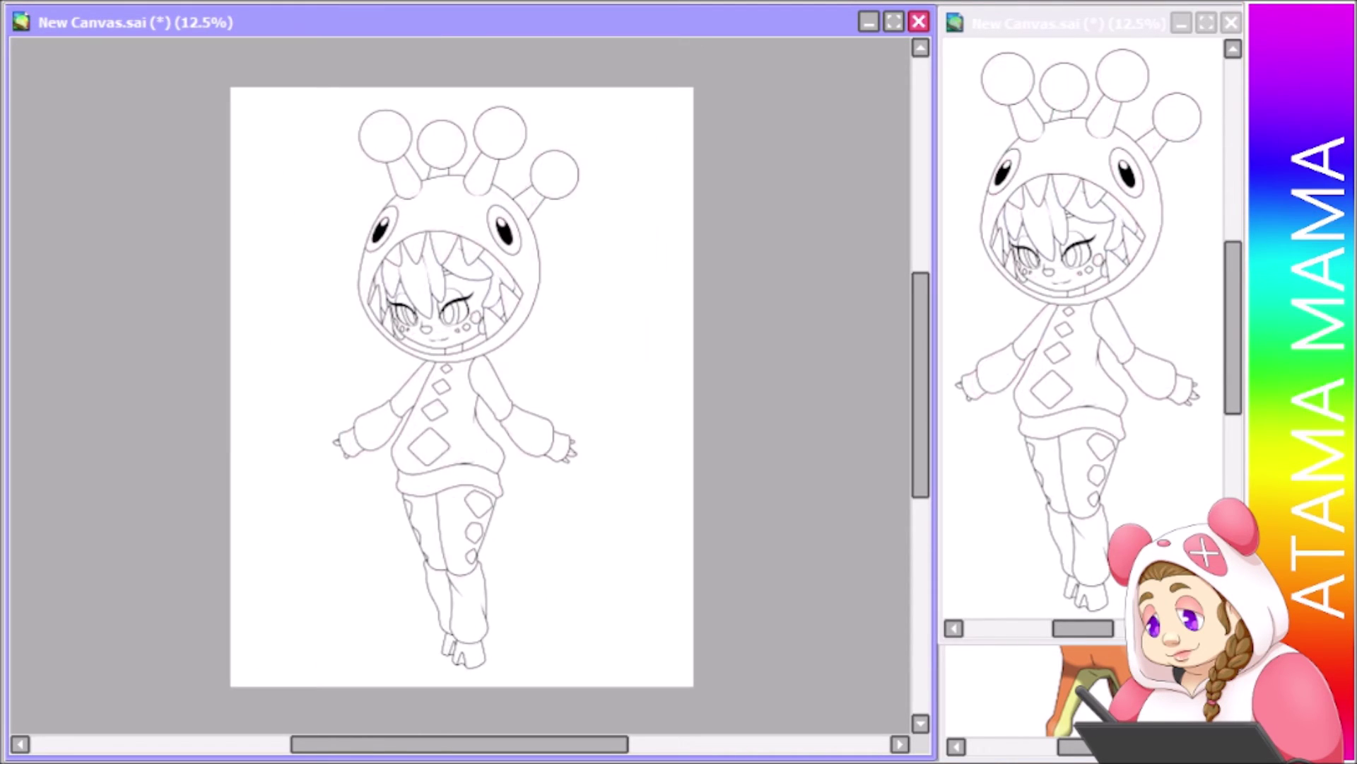
# Select the background around the character, check the outline for gaps, and fill the whole silhouette with the Farigiraf reference's orange
pyautogui.click(316, 354)
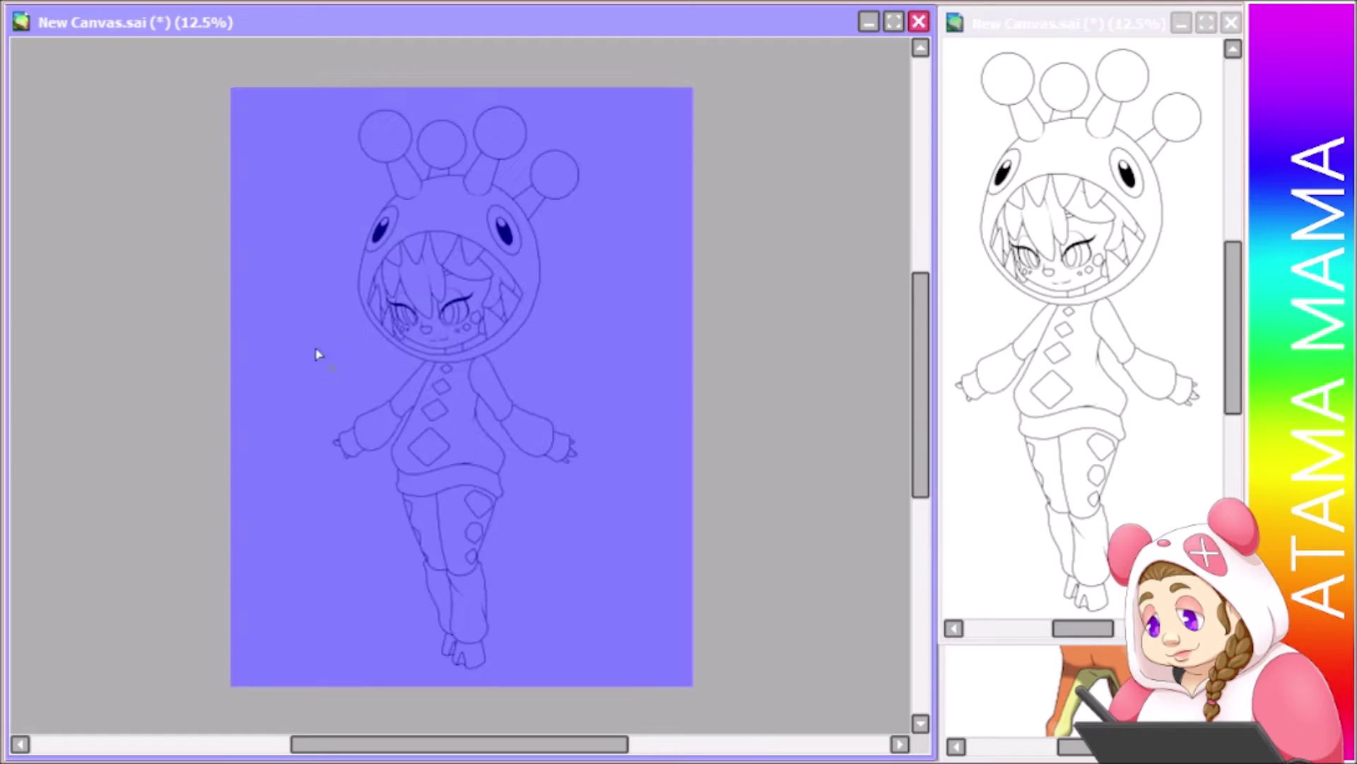
pyautogui.scroll(10, 461, 382)
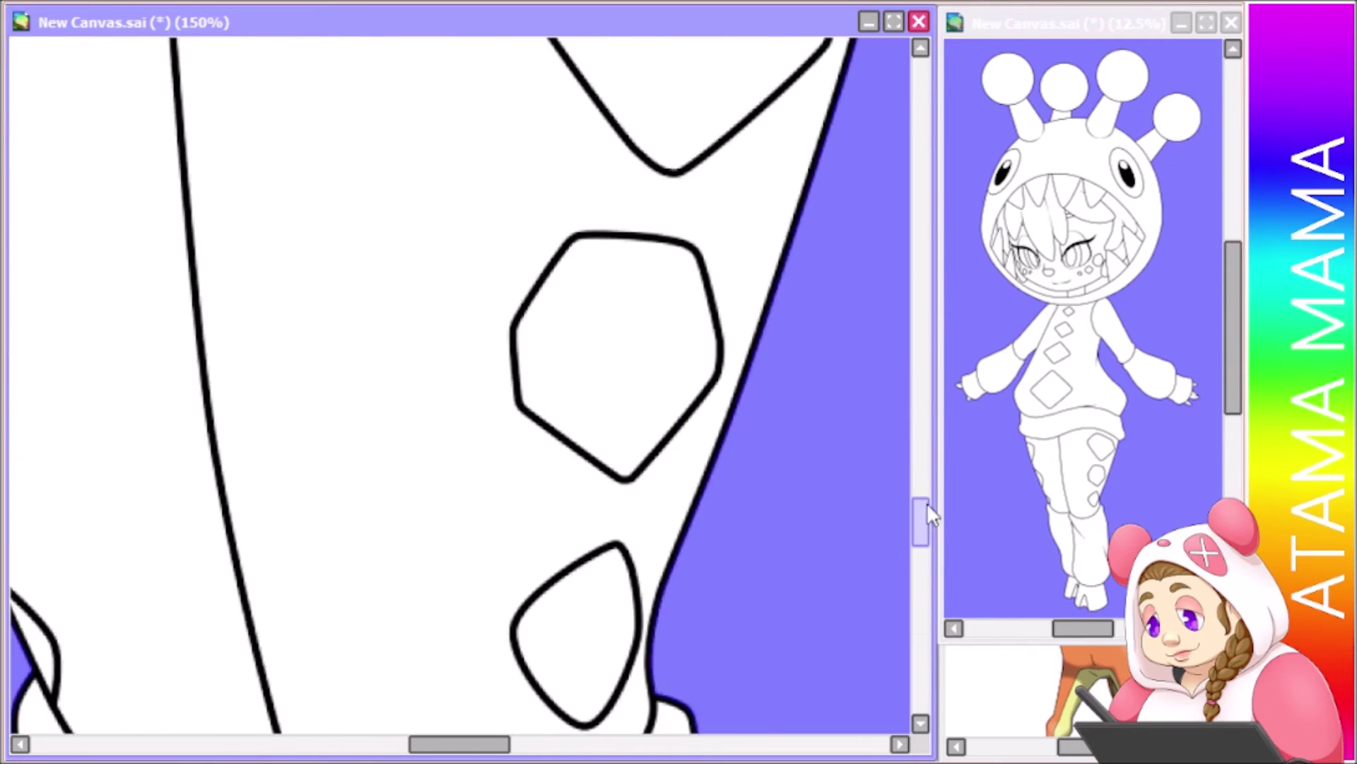
pyautogui.scroll(-10, 367, 203)
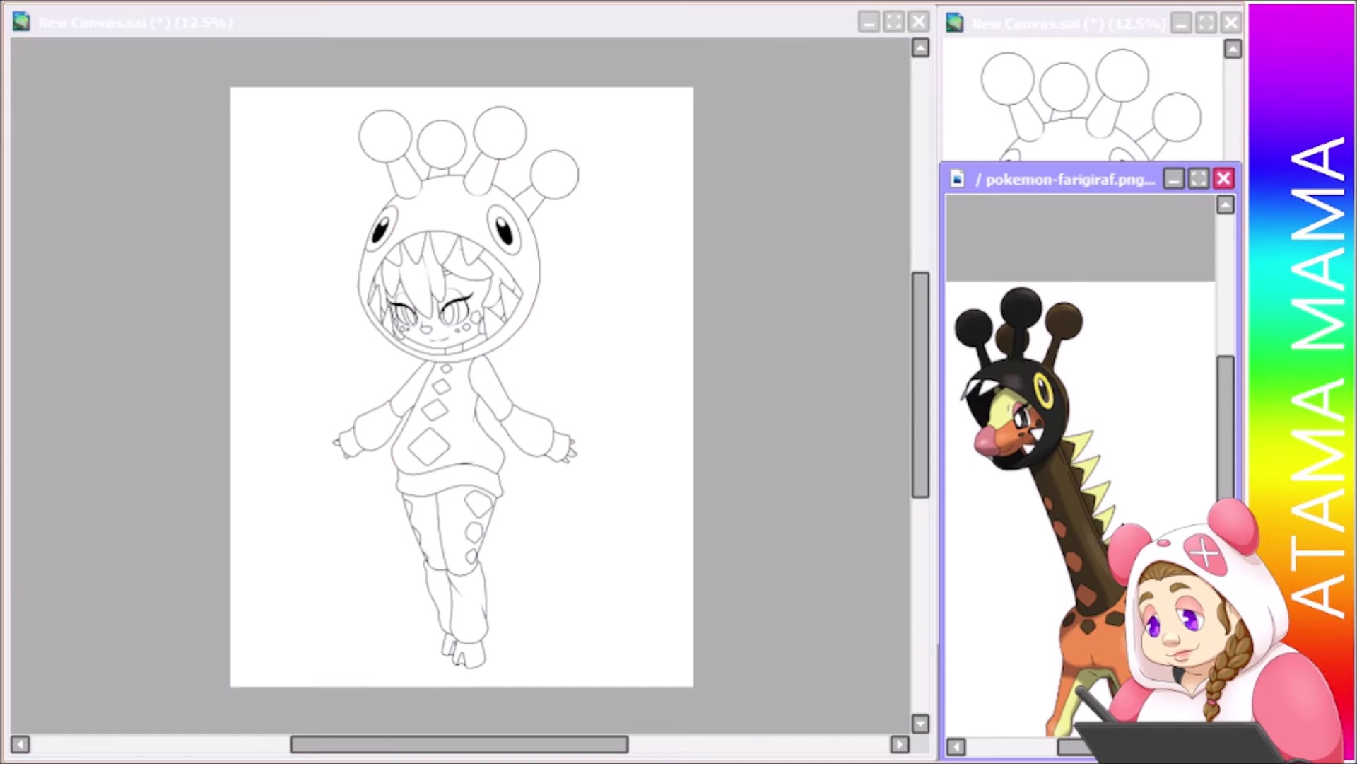
pyautogui.moveTo(382, 134)
pyautogui.mouseDown()
pyautogui.moveTo(424, 212)
pyautogui.moveTo(374, 251)
pyautogui.mouseUp()
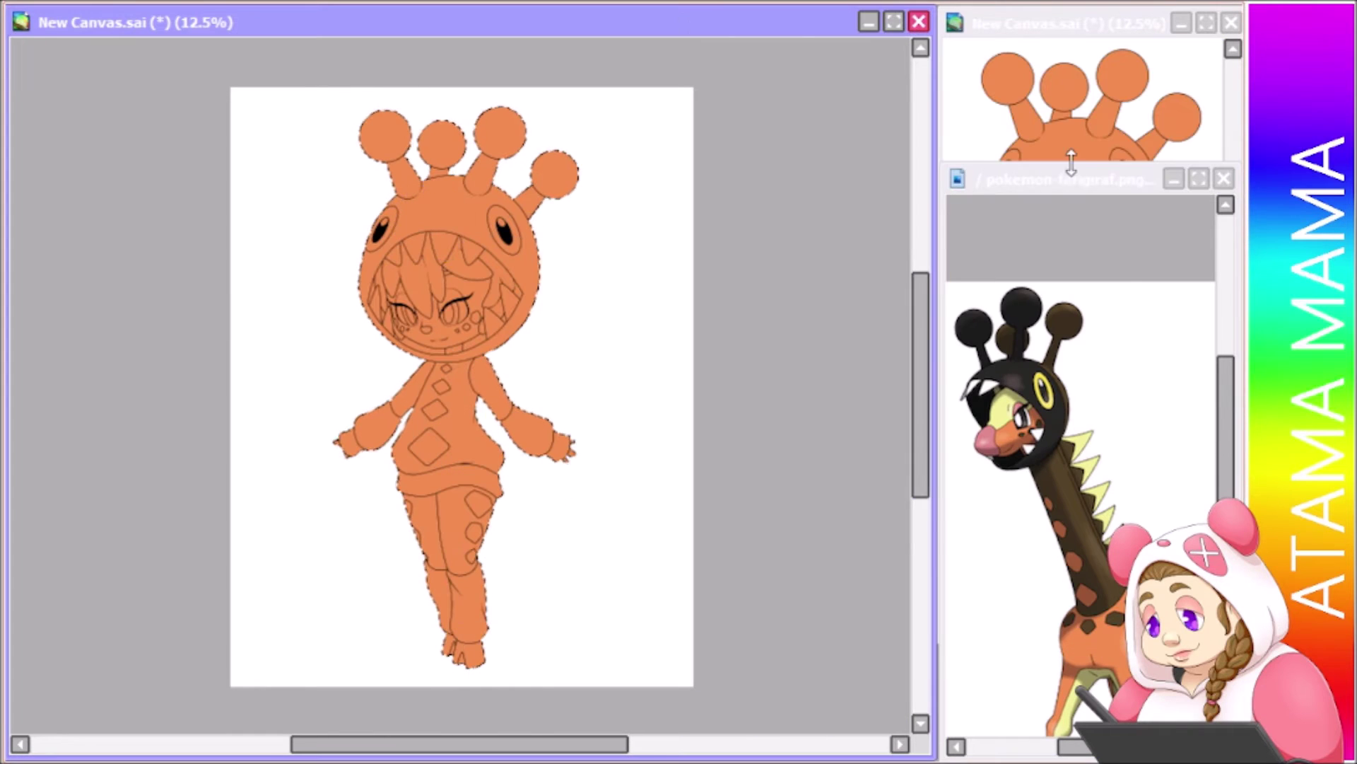
# Arrange the drawing canvas, the preview view and the Farigiraf reference side by side
pyautogui.moveTo(950, 171); pyautogui.dragTo(950, 311)
pyautogui.moveTo(1060, 24); pyautogui.dragTo(900, 278)
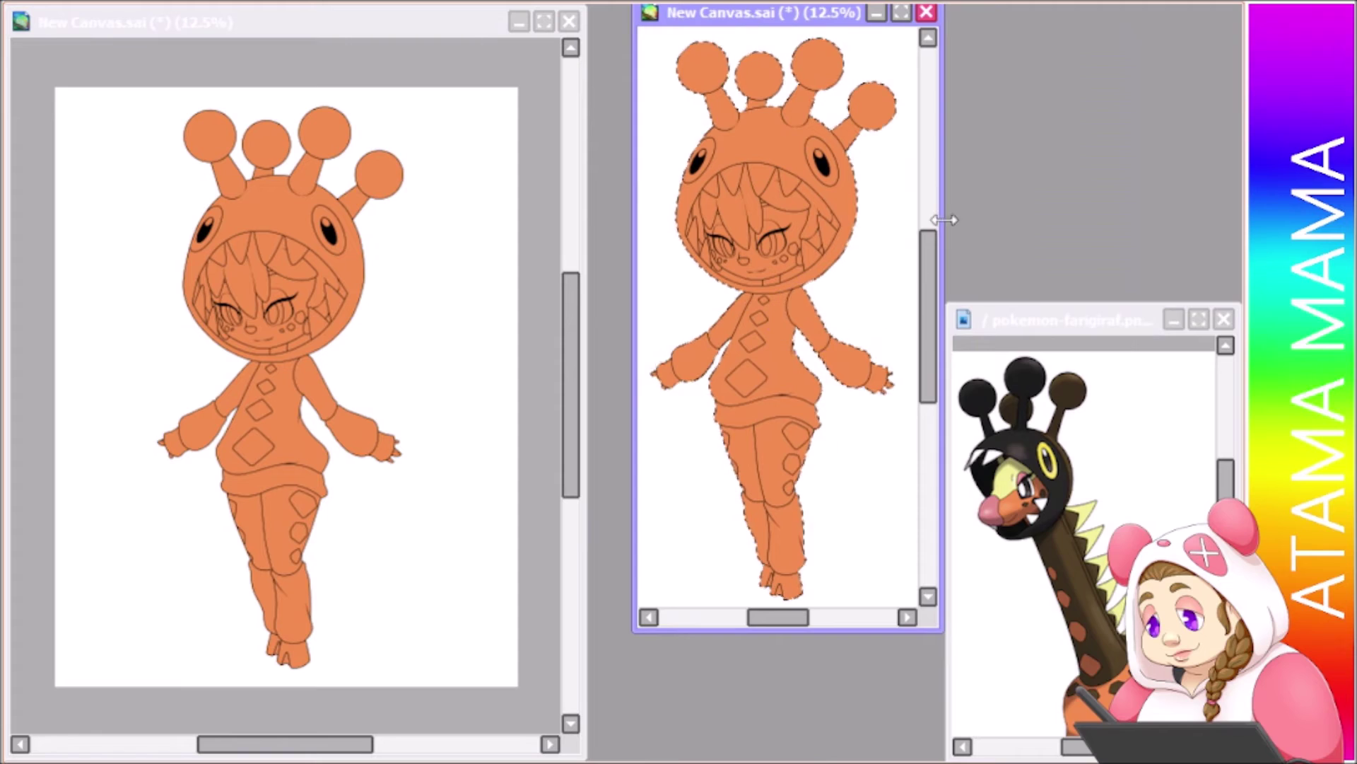
pyautogui.moveTo(1218, 319); pyautogui.dragTo(1237, 364)
pyautogui.moveTo(928, 509); pyautogui.dragTo(659, 576)
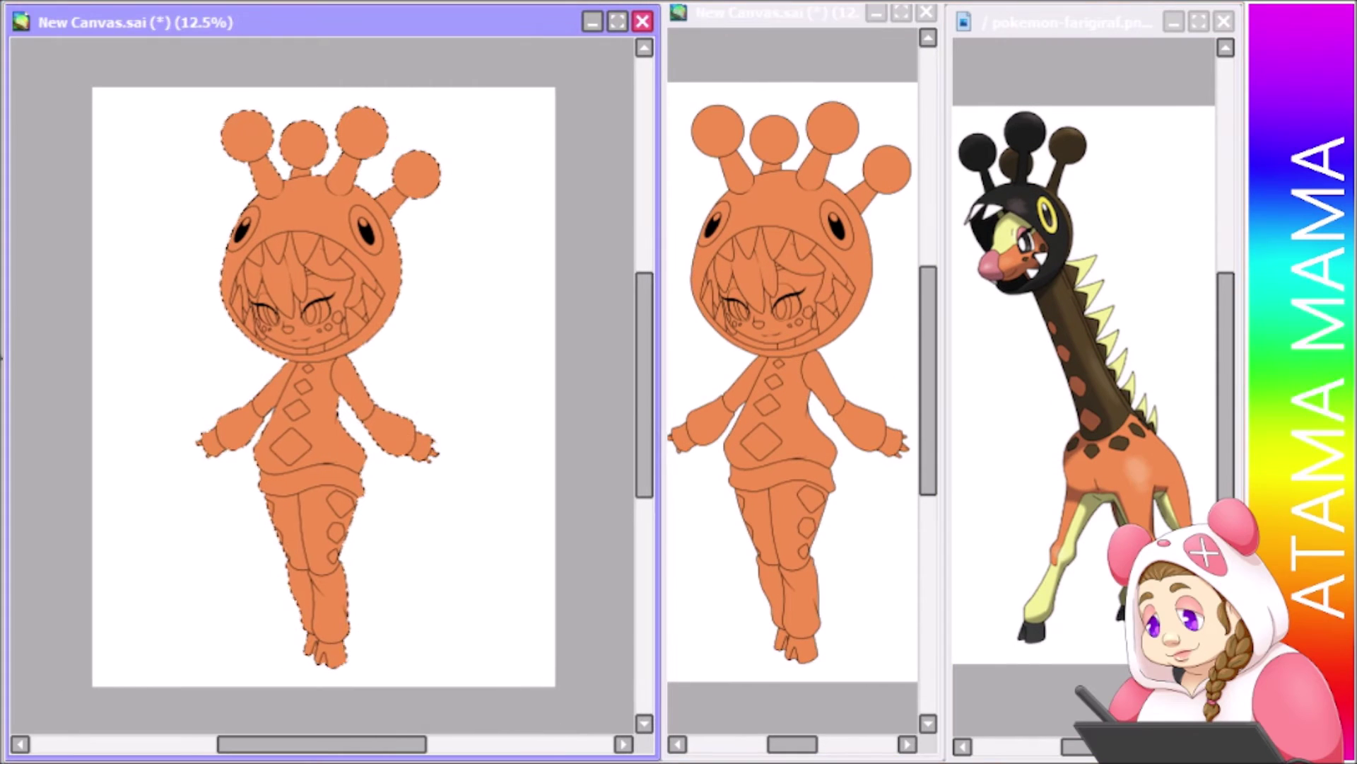
# Select the torso, hood and horn regions of the character, undoing the last few attempts
pyautogui.click(329, 445)
pyautogui.click(244, 297)
pyautogui.click(247, 135)
pyautogui.moveTo(396, 744); pyautogui.dragTo(361, 744)
pyautogui.click(439, 531)
pyautogui.scroll(2, 333, 213)
pyautogui.moveTo(520, 698); pyautogui.dragTo(322, 7)
pyautogui.hotkey('ctrl', '-')
pyautogui.hotkey('ctrl', 'z')
pyautogui.hotkey('ctrl', 'z')
pyautogui.hotkey('ctrl', 'z')
pyautogui.hotkey('ctrl', 'z')
# Fill the hood, horns, torso and thigh spots with dark brown matching the Farigiraf reference's neck
pyautogui.hotkey('ctrl', 'Tab')
pyautogui.hotkey('ctrl', '+')
pyautogui.hotkey('ctrl', '+')
pyautogui.hotkey('ctrl', '+')
pyautogui.scroll(-5, 1224, 292)
pyautogui.click(375, 442)
pyautogui.moveTo(375, 442)
pyautogui.mouseDown()
pyautogui.moveTo(438, 177)
pyautogui.moveTo(382, 78)
pyautogui.mouseUp()
pyautogui.scroll(2, 384, 200)
pyautogui.scroll(-2, 254, 682)
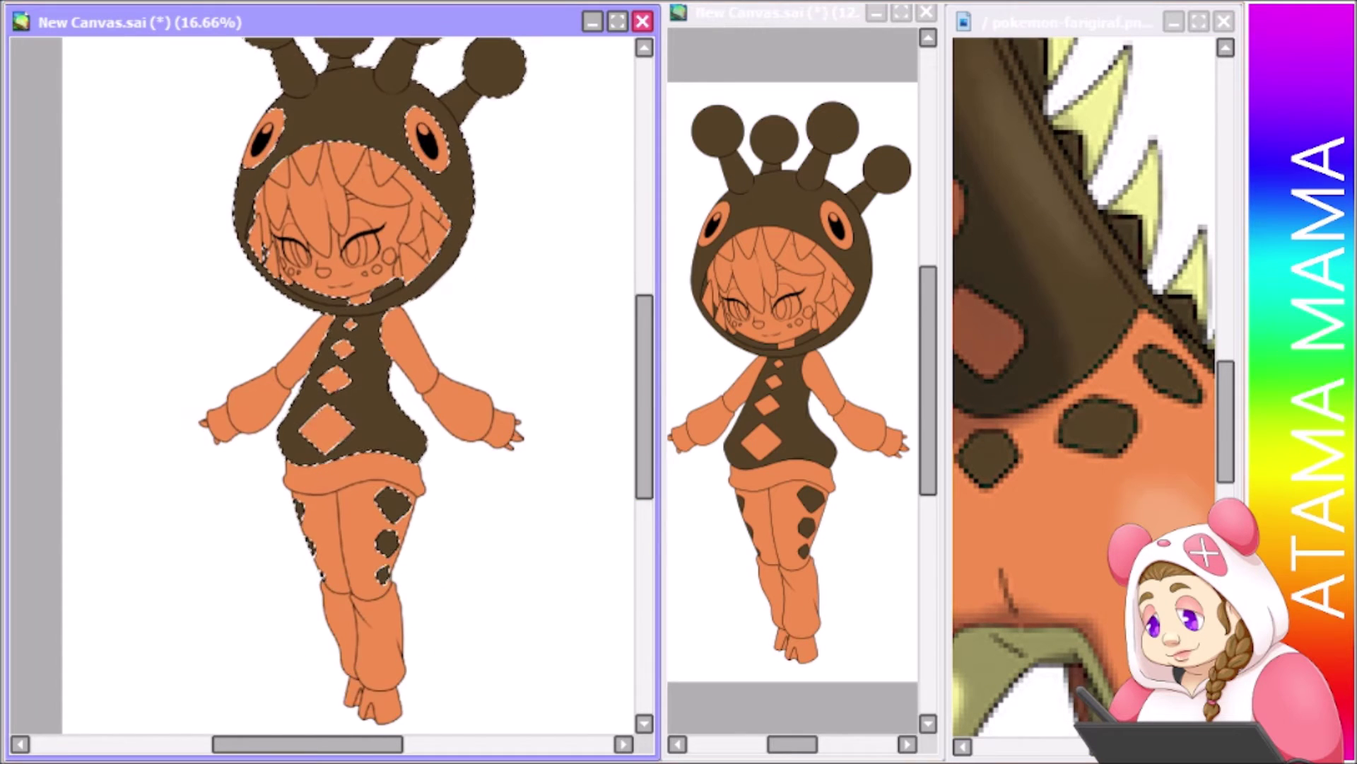
pyautogui.scroll(2, 255, 682)
# Clear the selection and ink a second contour just inside the hood's outer edge, from the horn base past the eye
pyautogui.hotkey('ctrl', 'd')
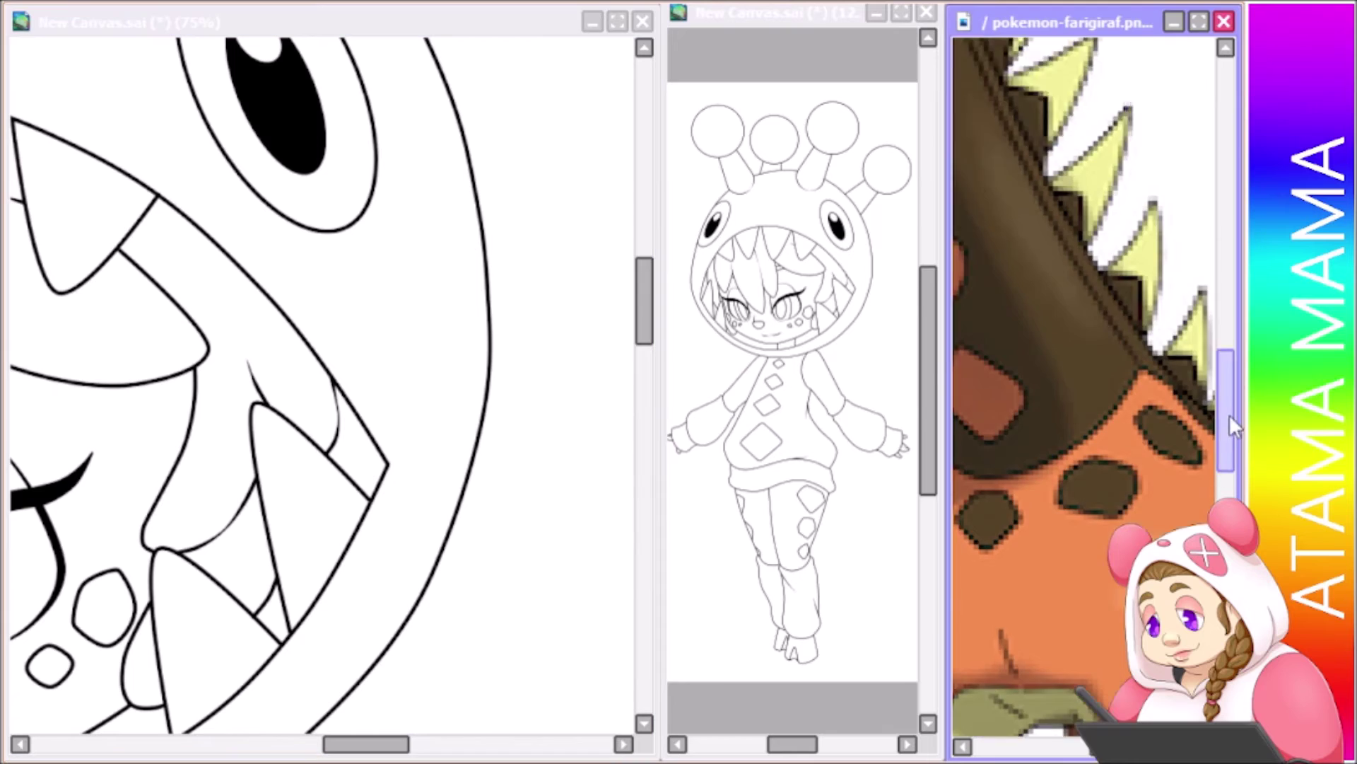
pyautogui.moveTo(645, 324); pyautogui.dragTo(645, 281)
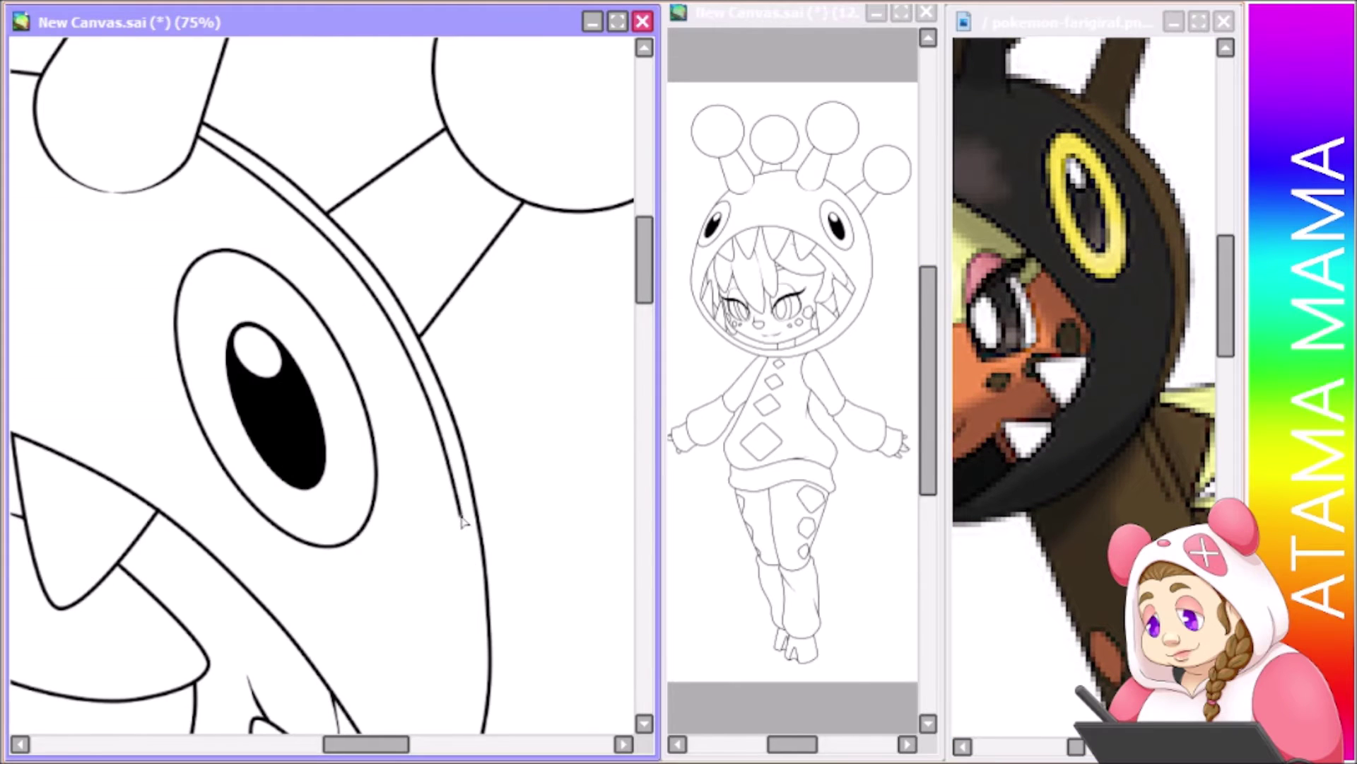
pyautogui.scroll(-5, 463, 523)
# Colour the hood front and its two front horns black, the hood eyes yellow, the hair pale yellow and the eyelids pink
pyautogui.scroll(5, 523, 487)
pyautogui.scroll(2, 329, 286)
pyautogui.moveTo(453, 290); pyautogui.dragTo(304, 286)
pyautogui.scroll(-2, 297, 176)
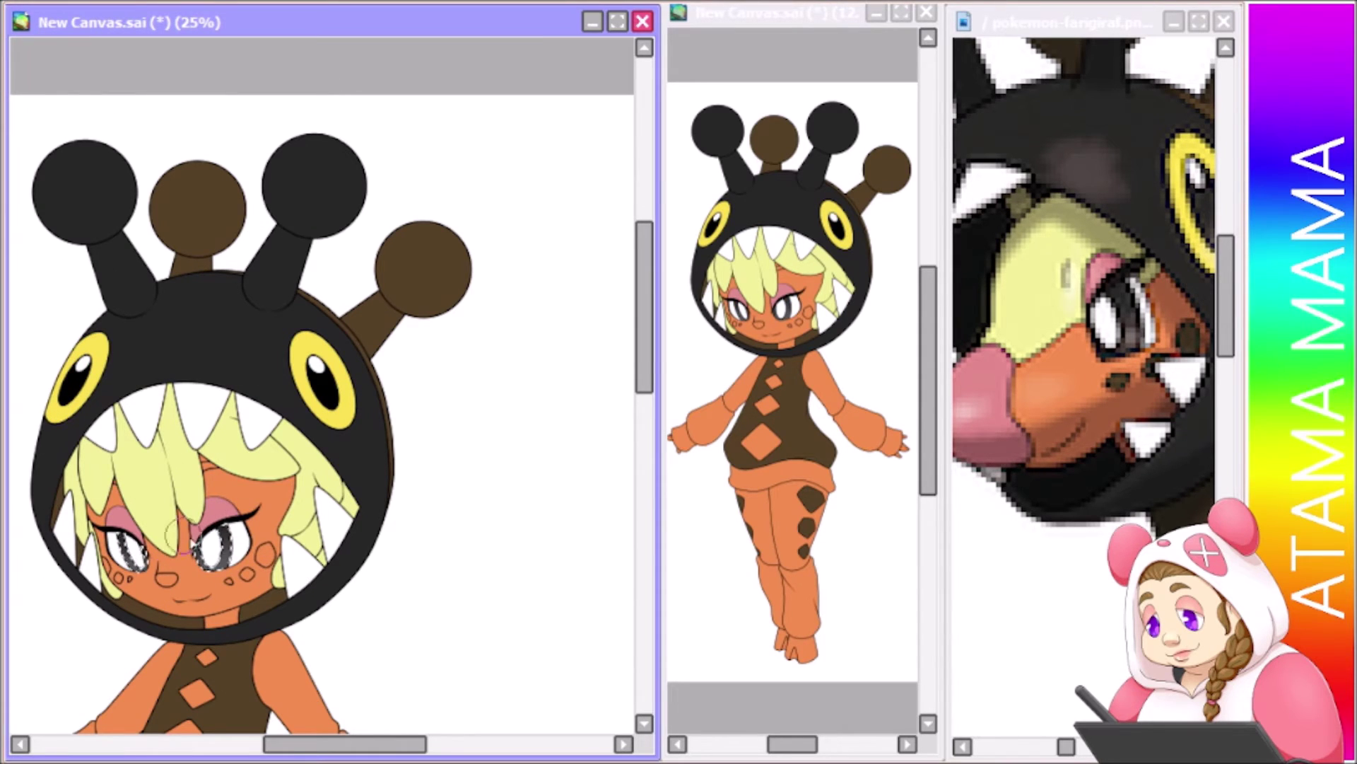
pyautogui.scroll(-3, 626, 327)
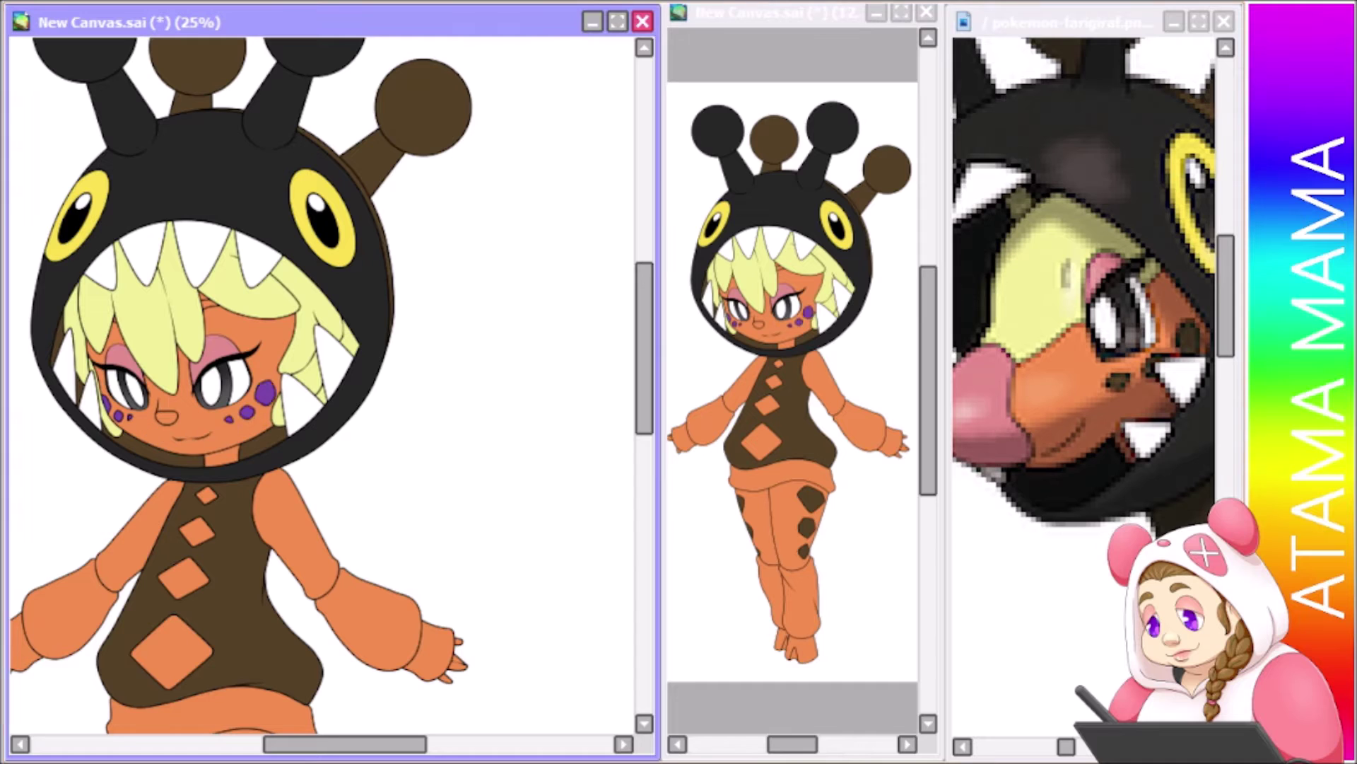
# Fill the face spots dark brown, and the baggy sleeves and lower leg sections pale yellow
pyautogui.scroll(-5, 318, 382)
pyautogui.click(1149, 456)
pyautogui.scroll(-5, 1148, 456)
pyautogui.click(481, 254)
pyautogui.click(170, 247)
pyautogui.click(339, 601)
pyautogui.moveTo(170, 247); pyautogui.dragTo(469, 278)
pyautogui.moveTo(333, 559); pyautogui.dragTo(368, 636)
pyautogui.hotkey('ctrl', 'd')
# Fill both wrist cuffs and the hooves with purple as a separate colour area
pyautogui.moveTo(110, 304); pyautogui.dragTo(197, 368)
pyautogui.hotkey('ctrl', 'd')
pyautogui.click(127, 286)
pyautogui.click(559, 294)
pyautogui.click(353, 700)
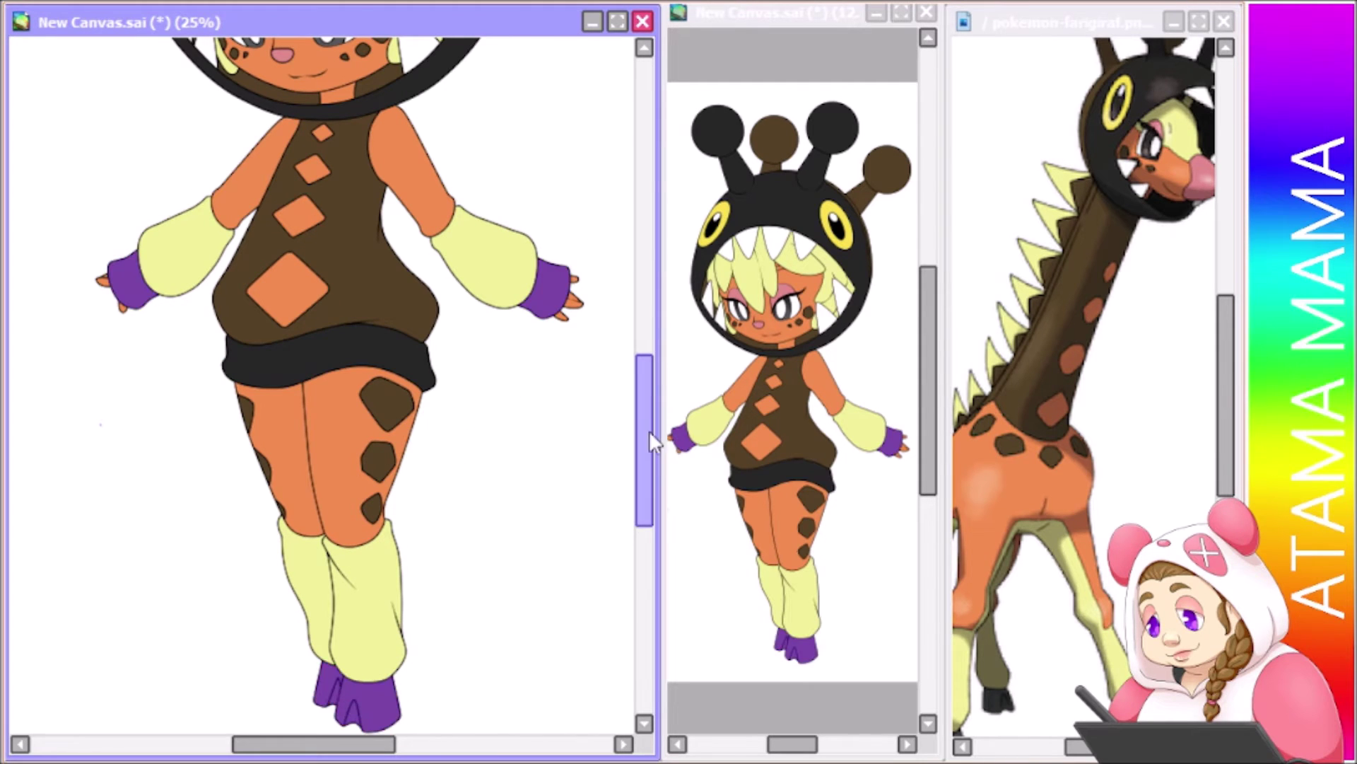
# Recolour the hem band, wrist cuffs and hooves dark grey
pyautogui.moveTo(644, 430); pyautogui.dragTo(645, 359)
pyautogui.click(332, 643)
pyautogui.click(244, 315)
pyautogui.click(332, 315)
pyautogui.press('b')
pyautogui.scroll(-5, 283, 566)
pyautogui.moveTo(399, 573)
pyautogui.mouseDown()
pyautogui.moveTo(332, 594)
pyautogui.moveTo(319, 538)
pyautogui.mouseUp()
pyautogui.moveTo(644, 544)
pyautogui.mouseDown()
pyautogui.moveTo(640, 338)
pyautogui.moveTo(633, 403)
pyautogui.moveTo(627, 358)
pyautogui.moveTo(640, 387)
pyautogui.mouseUp()
pyautogui.hotkey('ctrl', 'd')
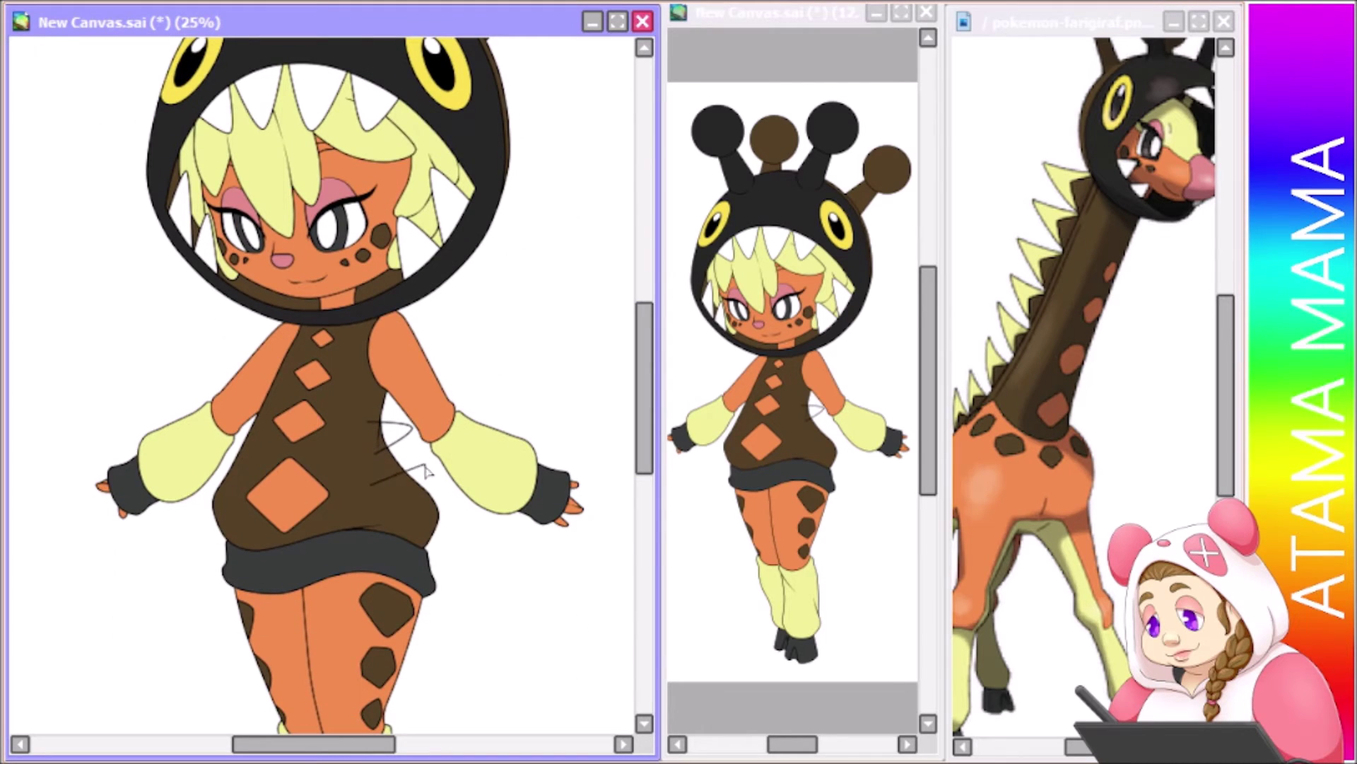
# Ink the mane spikes behind the torso and shoulder, trimming their lines where they meet the body, arm and hood
pyautogui.scroll(3, 399, 518)
pyautogui.moveTo(400, 518); pyautogui.dragTo(361, 322)
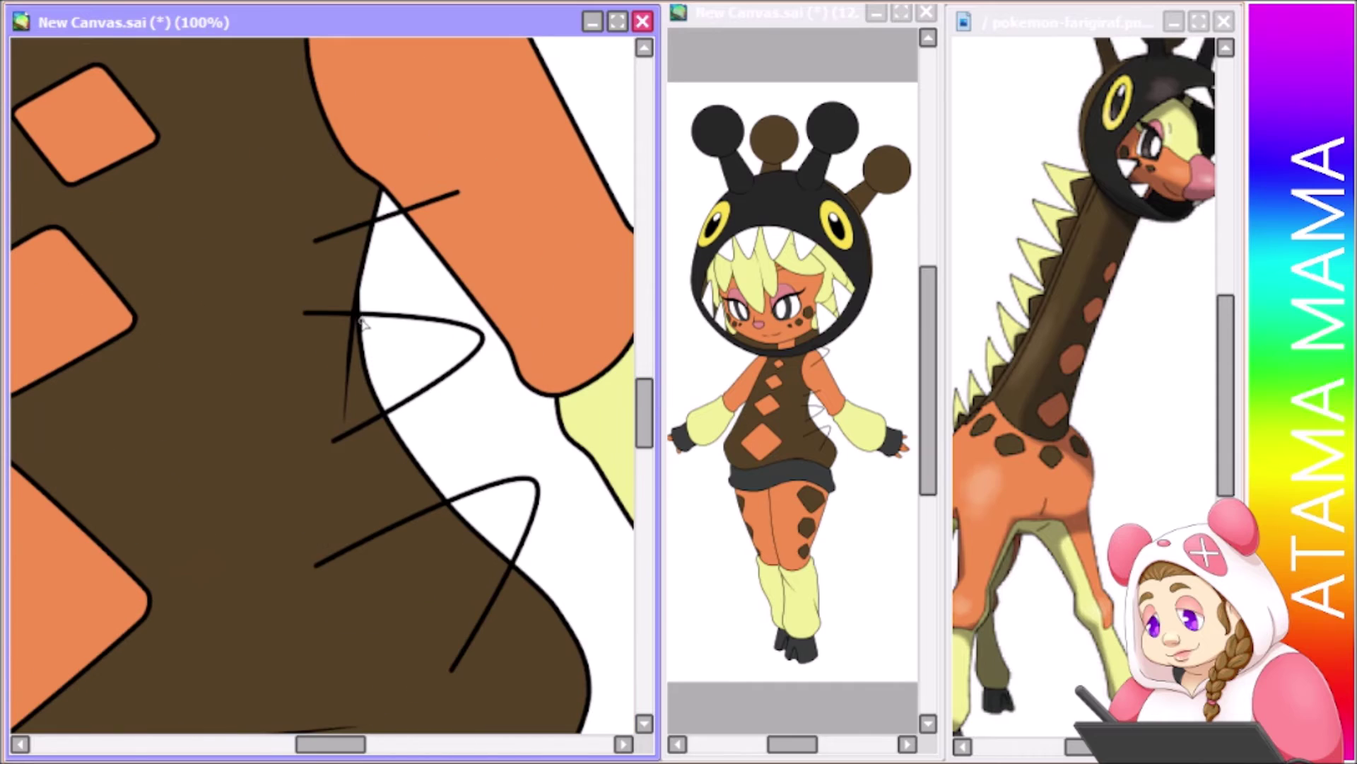
pyautogui.moveTo(353, 428)
pyautogui.mouseDown()
pyautogui.moveTo(333, 525)
pyautogui.moveTo(505, 488)
pyautogui.mouseUp()
pyautogui.scroll(1, 396, 251)
pyautogui.moveTo(331, 743); pyautogui.dragTo(349, 744)
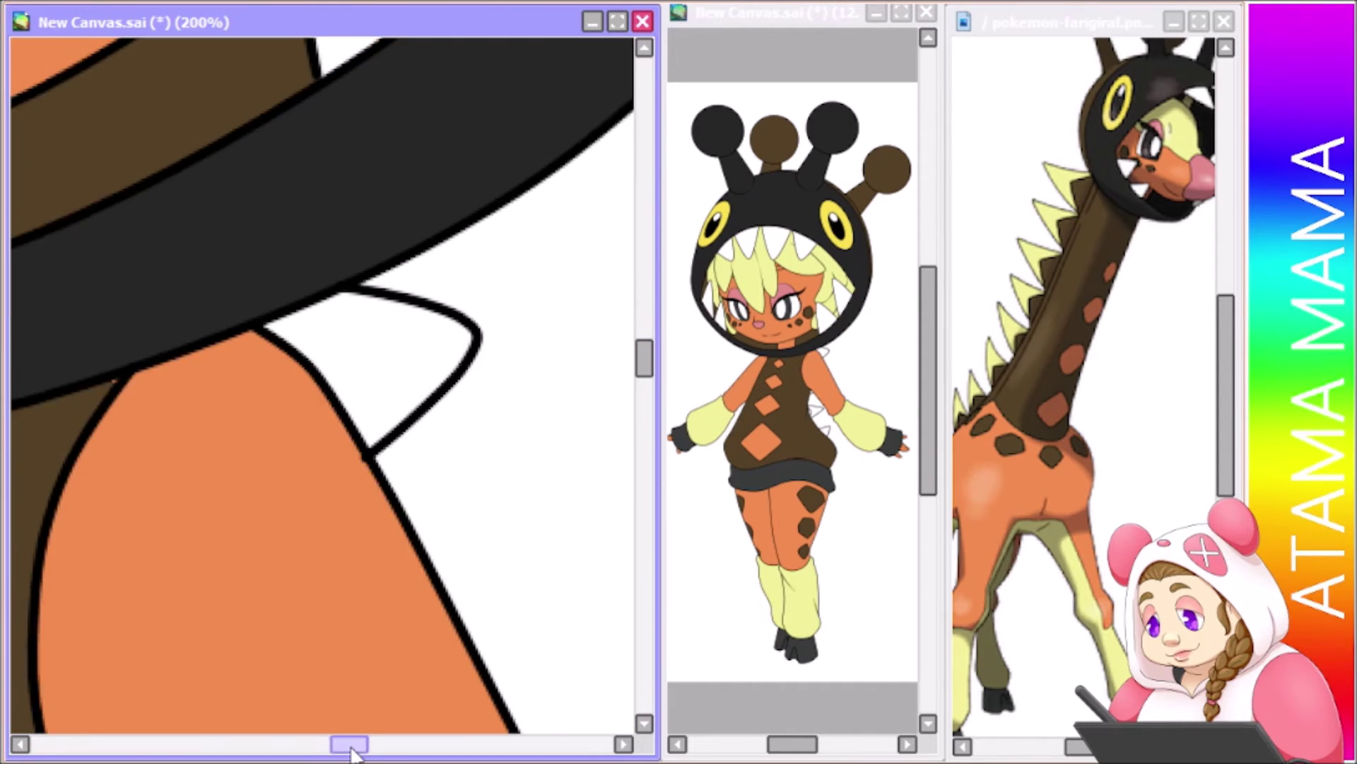
# Fill the mane spikes pale yellow, and the face and fingers with a light tan skin tone
pyautogui.scroll(-5, 509, 516)
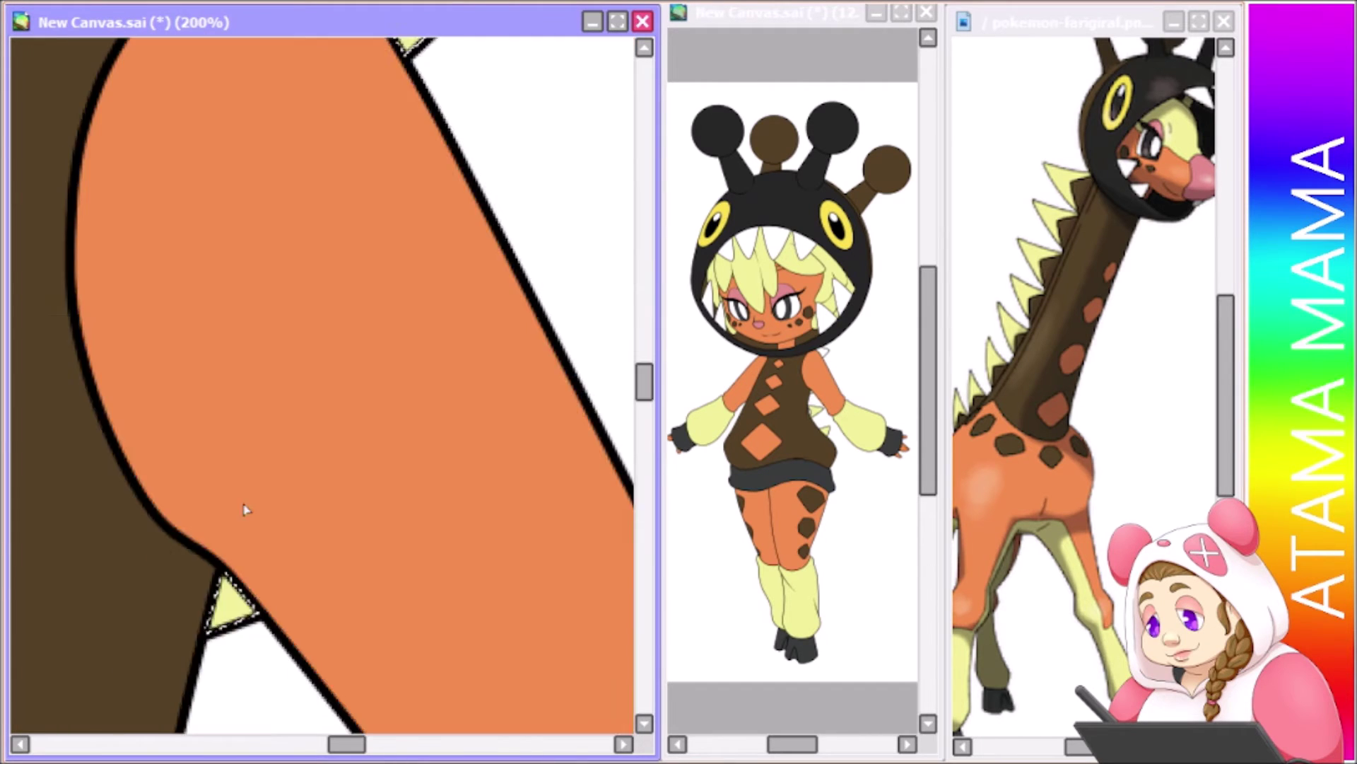
pyautogui.scroll(-3, 244, 509)
pyautogui.moveTo(187, 318); pyautogui.dragTo(208, 410)
pyautogui.scroll(-5, 83, 366)
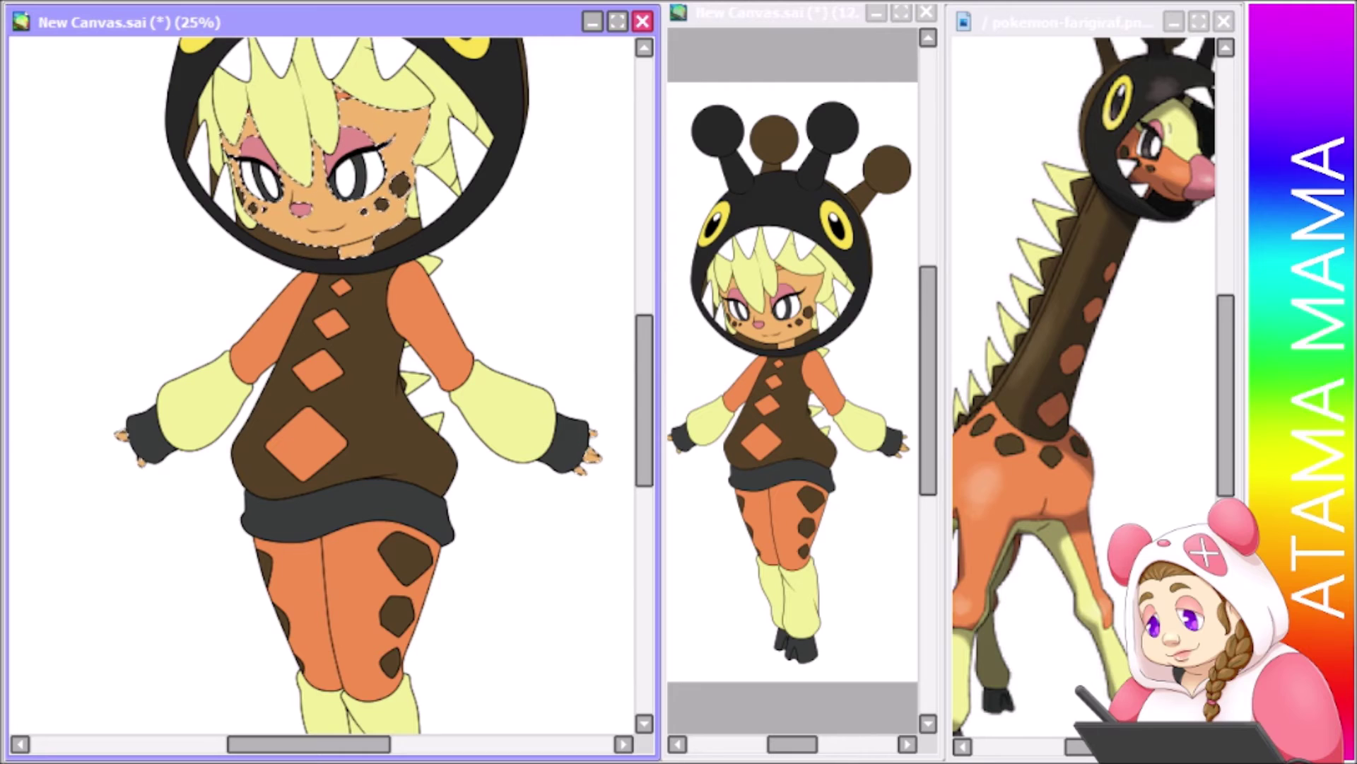
# Ink tapered inner contour lines along the torso's spiked side and the underside of the adjacent arm, sleeve and cuff
pyautogui.scroll(4, 436, 476)
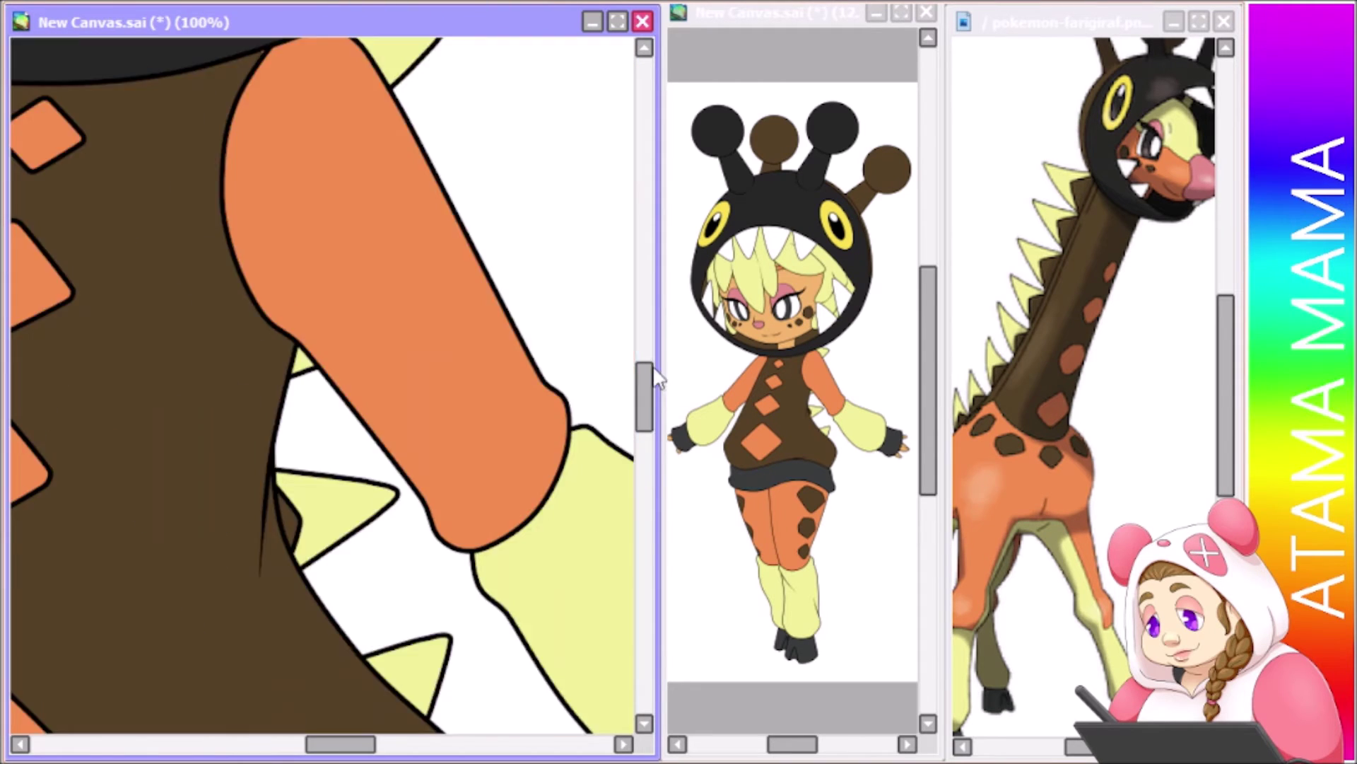
pyautogui.scroll(5, 230, 335)
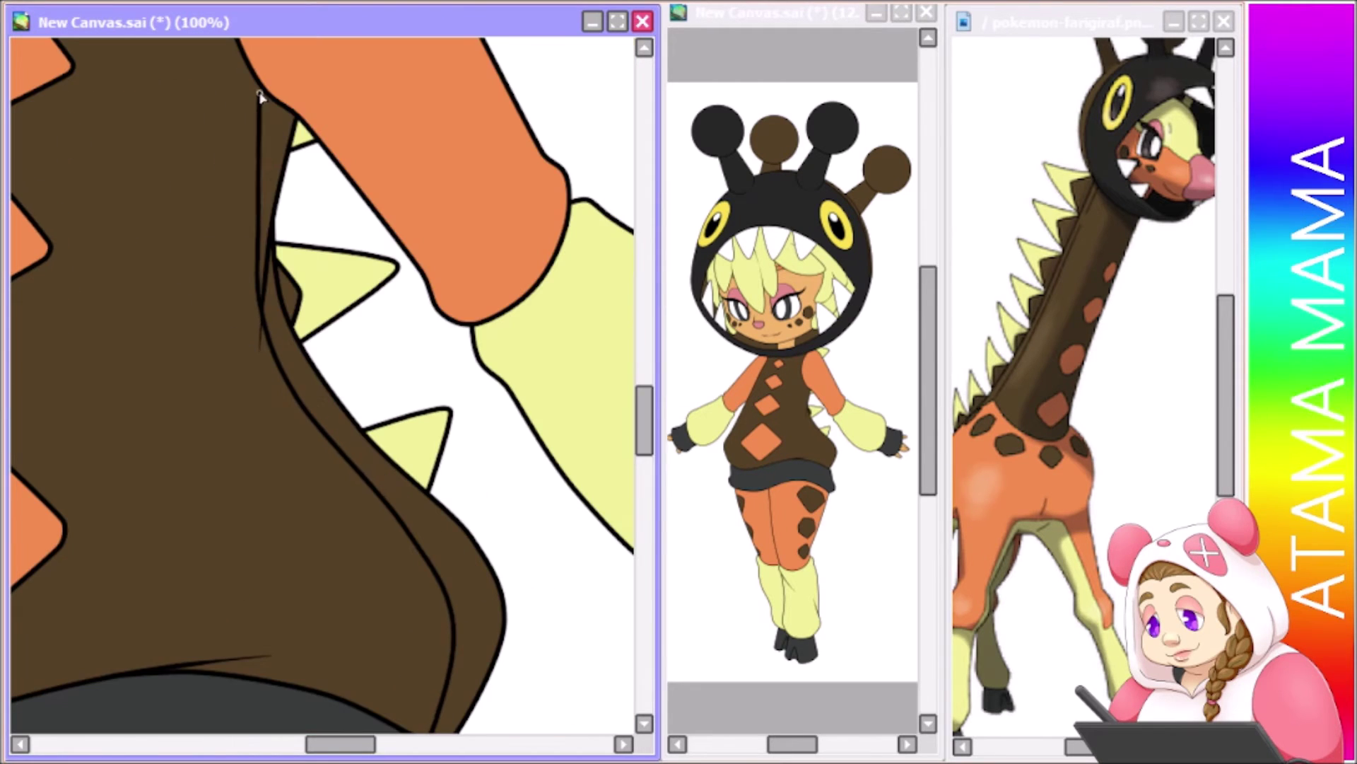
pyautogui.hscroll(4, 488, 336)
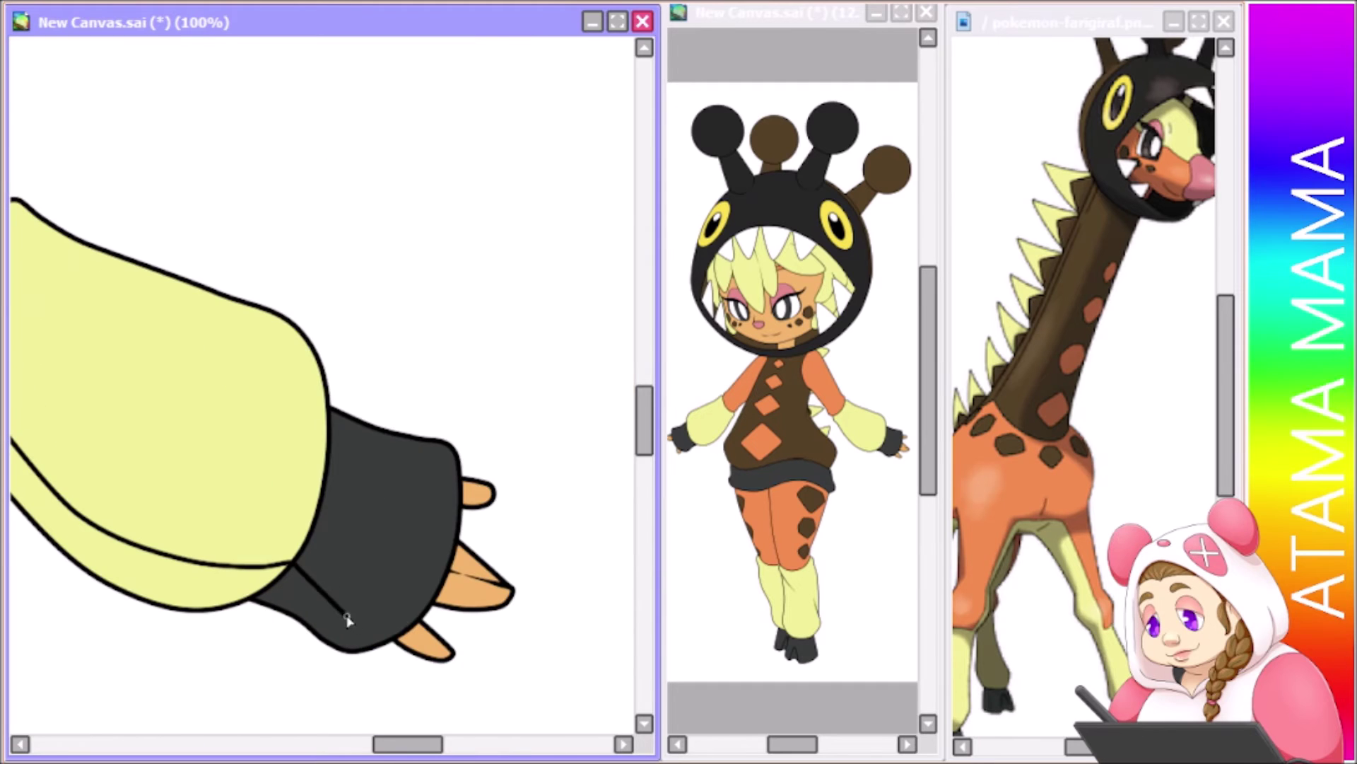
pyautogui.click(369, 750)
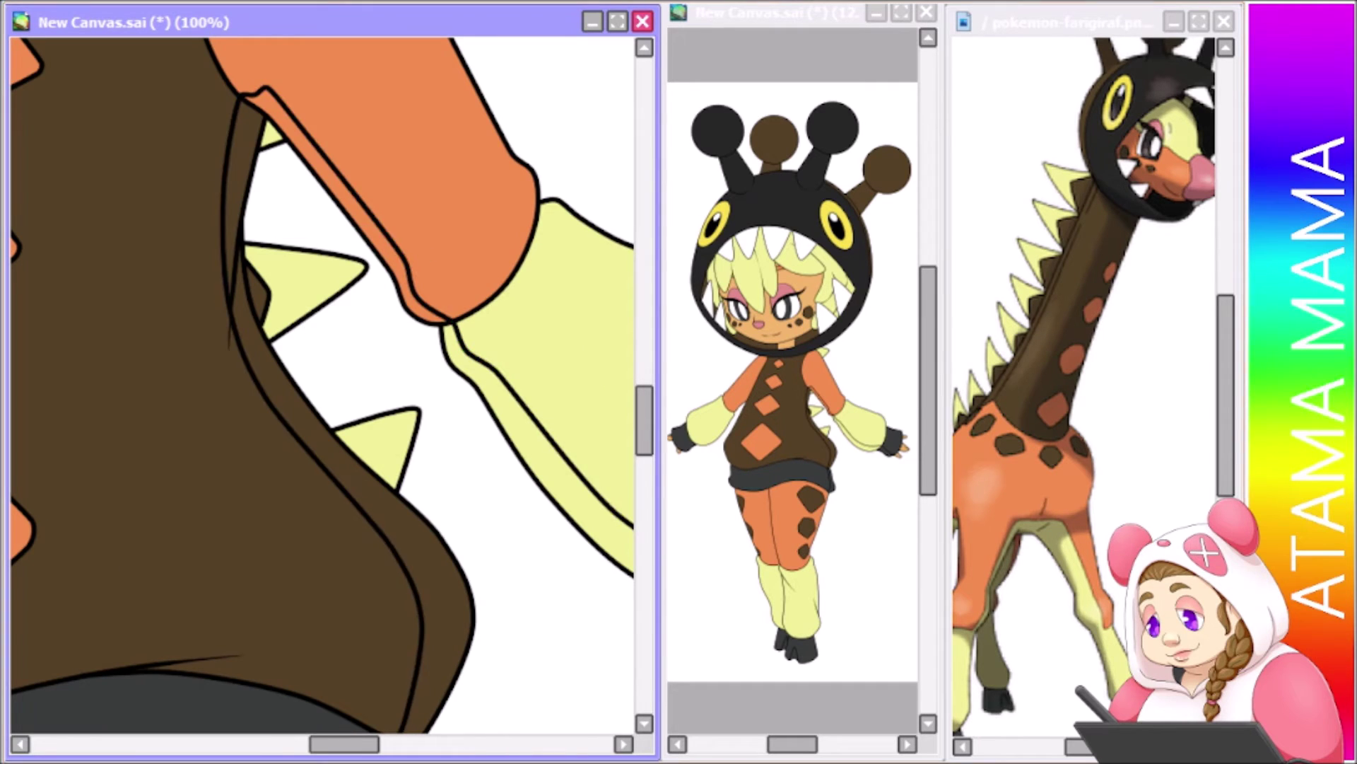
pyautogui.hscroll(4, 350, 191)
pyautogui.click(273, 743)
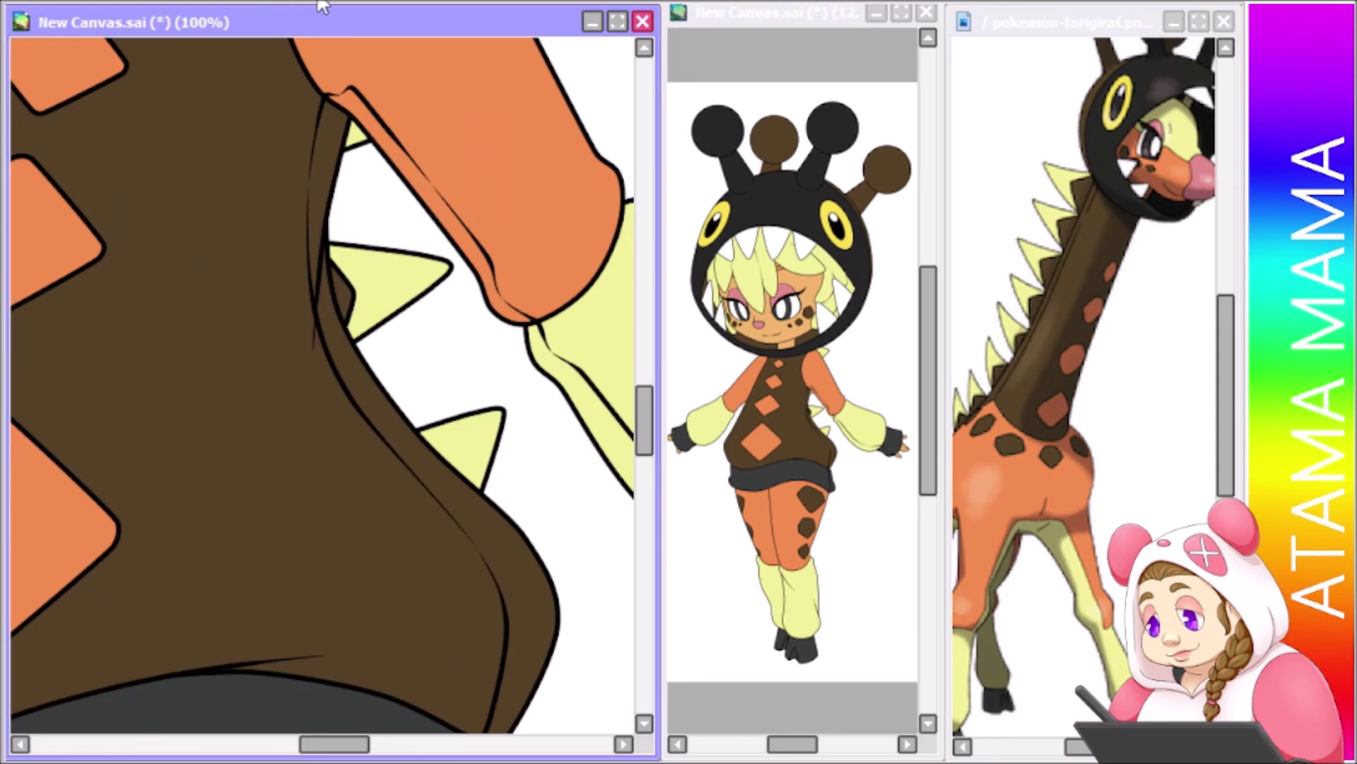
# Ink an inner contour line along the underside of the opposite arm, sleeve and cuff, and taper its stroke
pyautogui.press('-')
pyautogui.press('-')
pyautogui.press('-')
pyautogui.press('+')
pyautogui.press('+')
pyautogui.press('+')
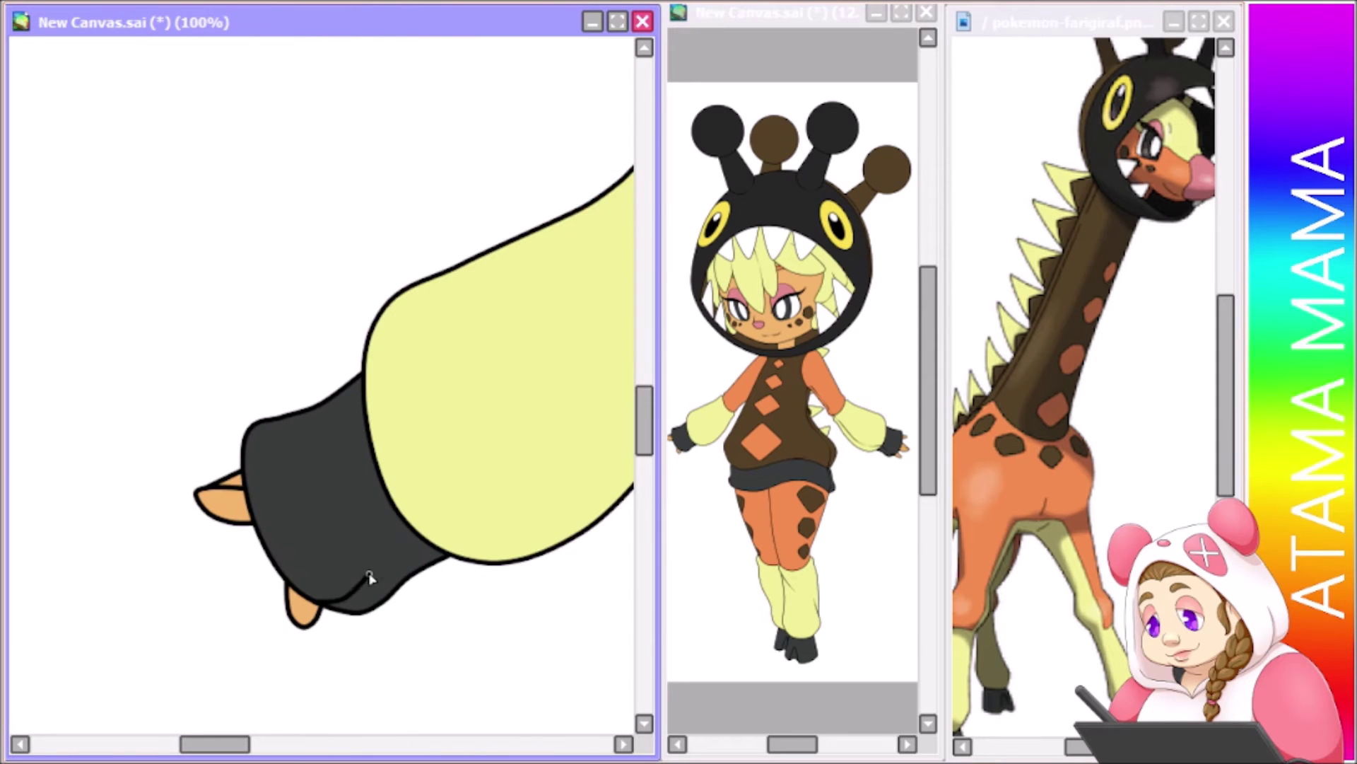
pyautogui.hscroll(5, 576, 488)
pyautogui.moveTo(223, 488); pyautogui.dragTo(364, 304)
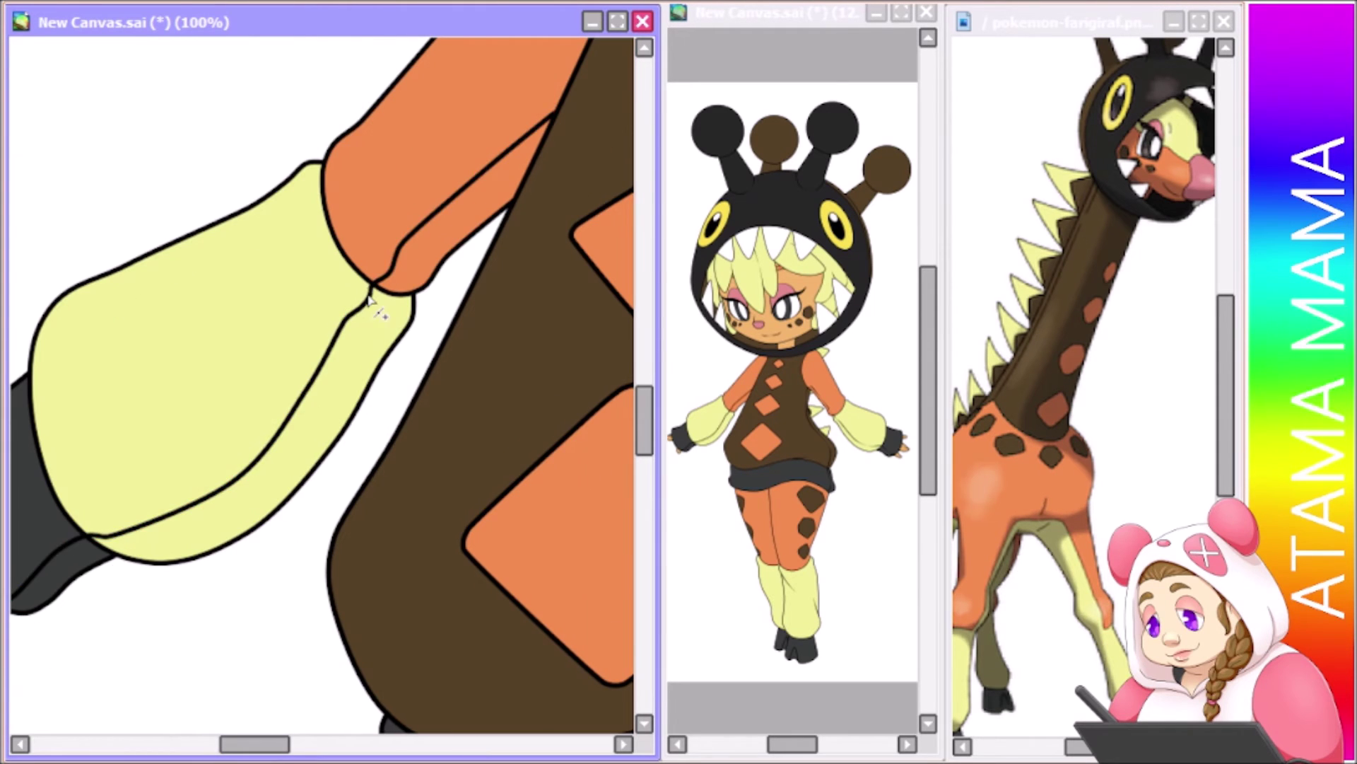
pyautogui.hscroll(-1, 169, 547)
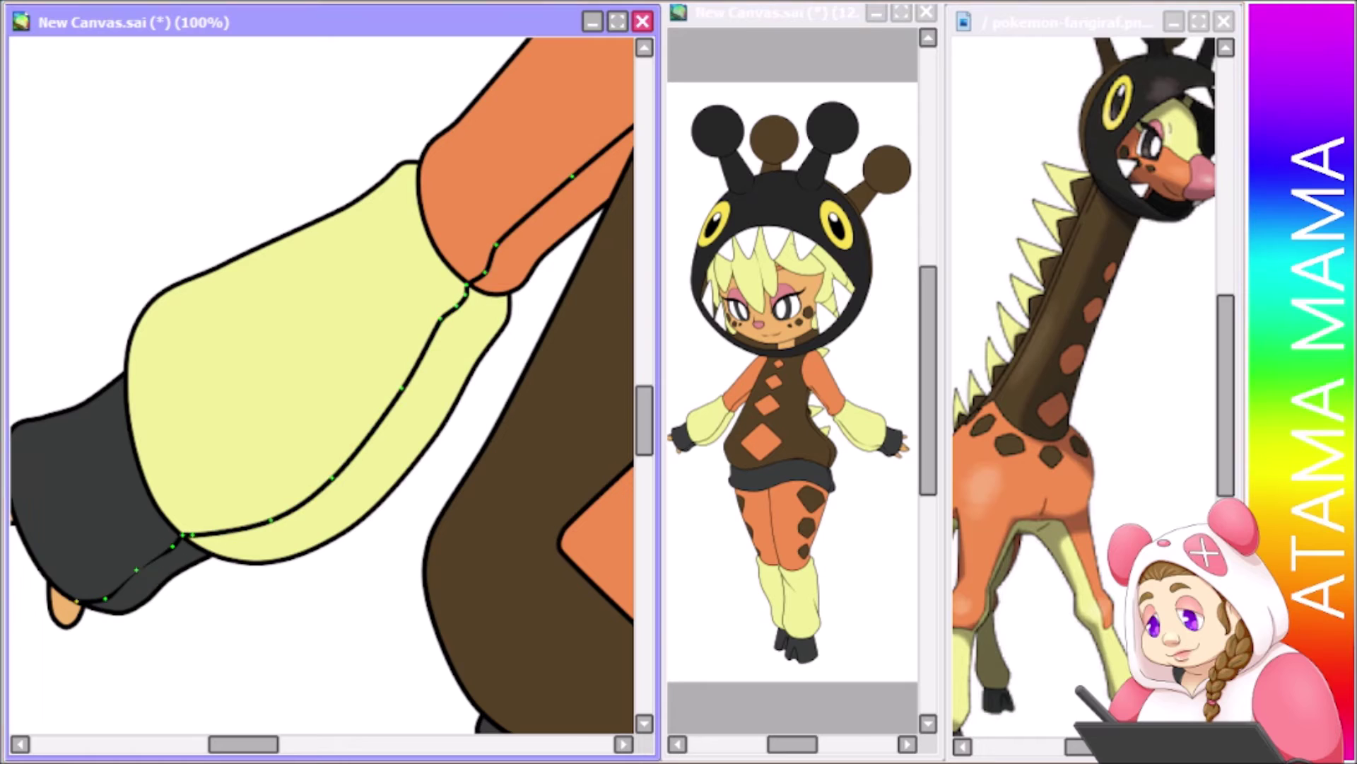
pyautogui.hscroll(2, 279, 685)
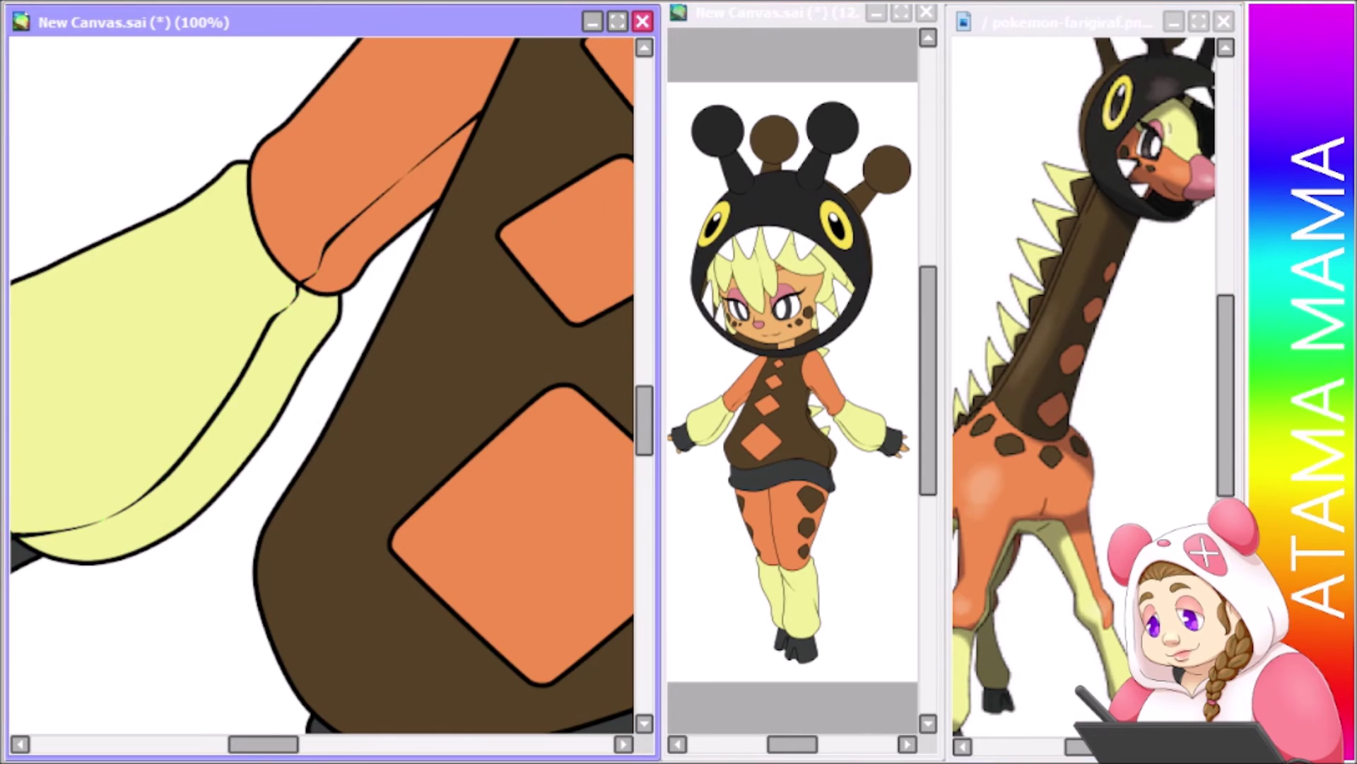
# Ink an inner contour line down the outer side of the front leg's baggy lower section and taper it
pyautogui.hscroll(2, 647, 532)
pyautogui.scroll(-6, 647, 533)
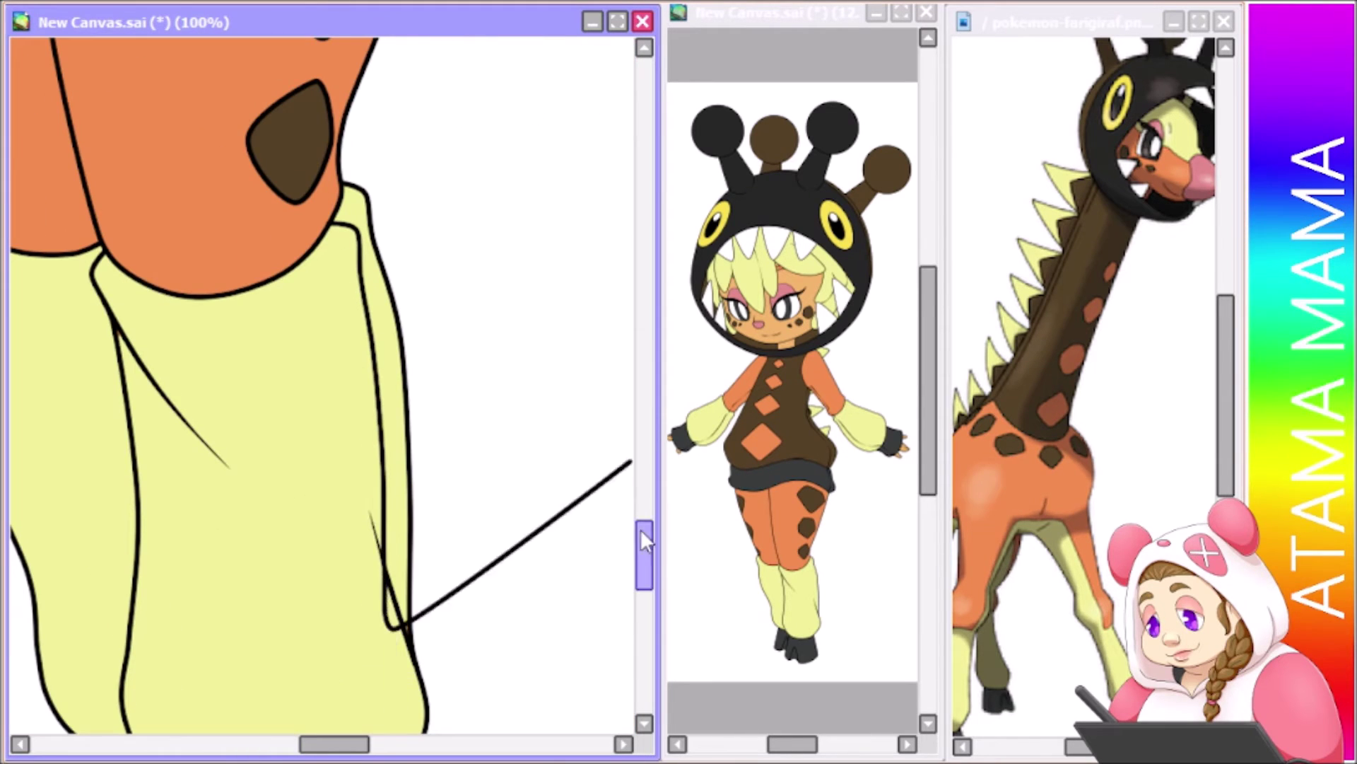
pyautogui.scroll(-2, 639, 528)
pyautogui.click(371, 694)
pyautogui.press('Return')
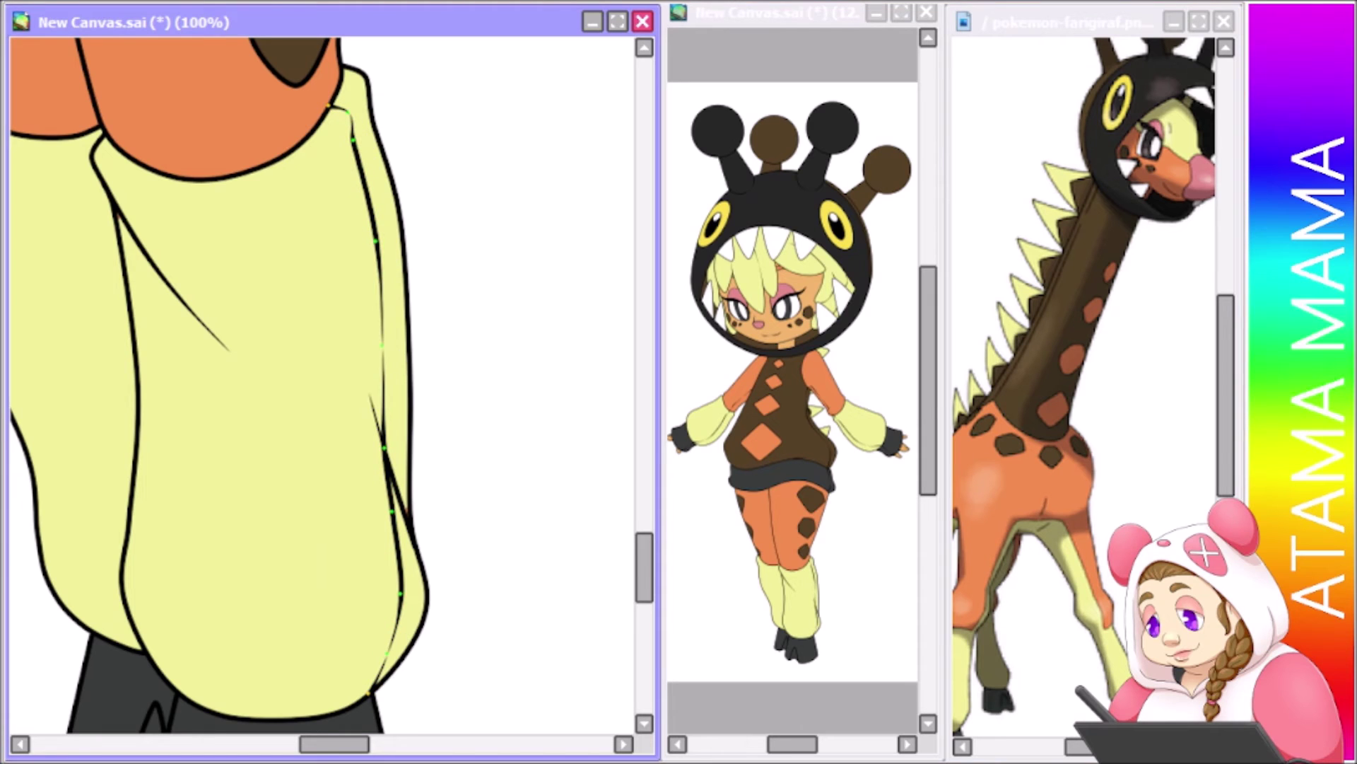
pyautogui.press('-')
pyautogui.press('-')
pyautogui.press('-')
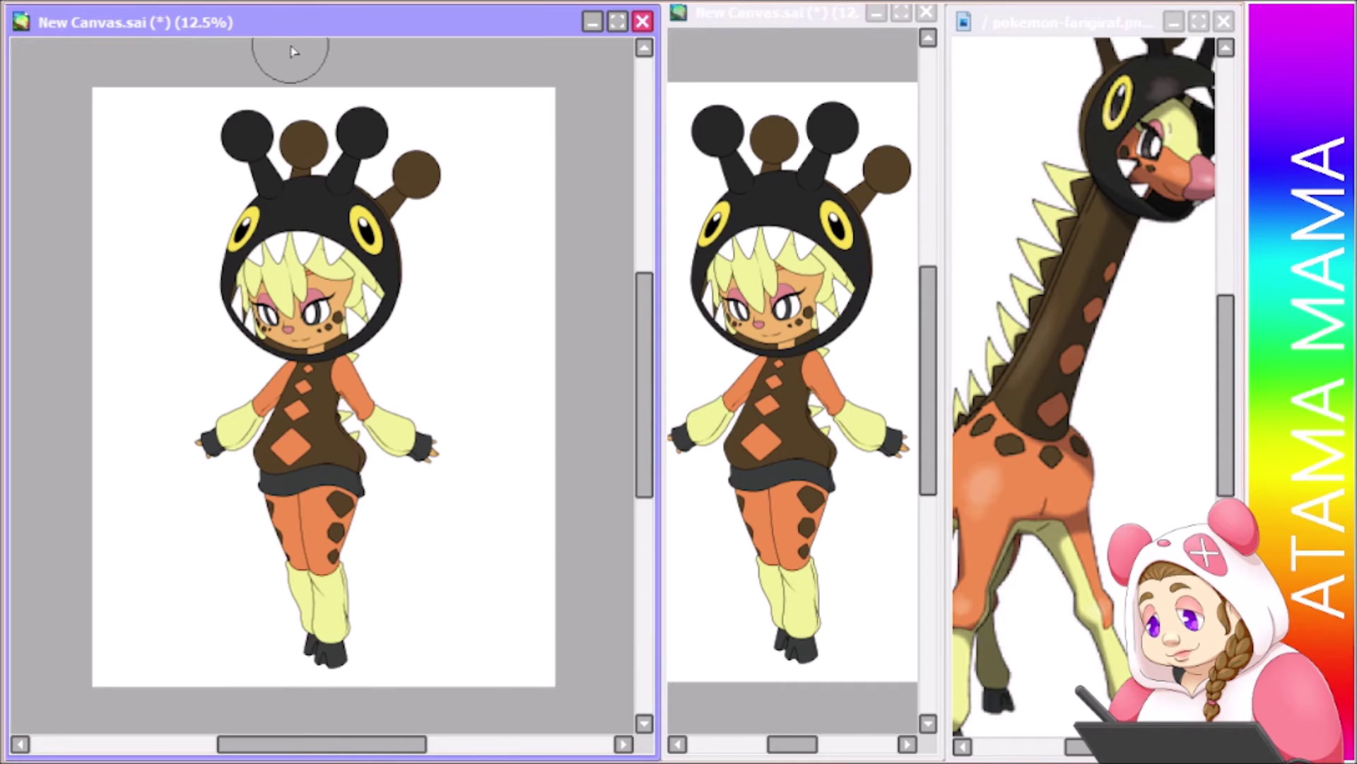
# Close the Farigiraf reference, move the preview view into its place and widen the drawing canvas
pyautogui.click(1224, 21)
pyautogui.moveTo(811, 21); pyautogui.dragTo(1110, 28)
pyautogui.scroll(-2, 1046, 113)
pyautogui.moveTo(659, 506); pyautogui.dragTo(956, 506)
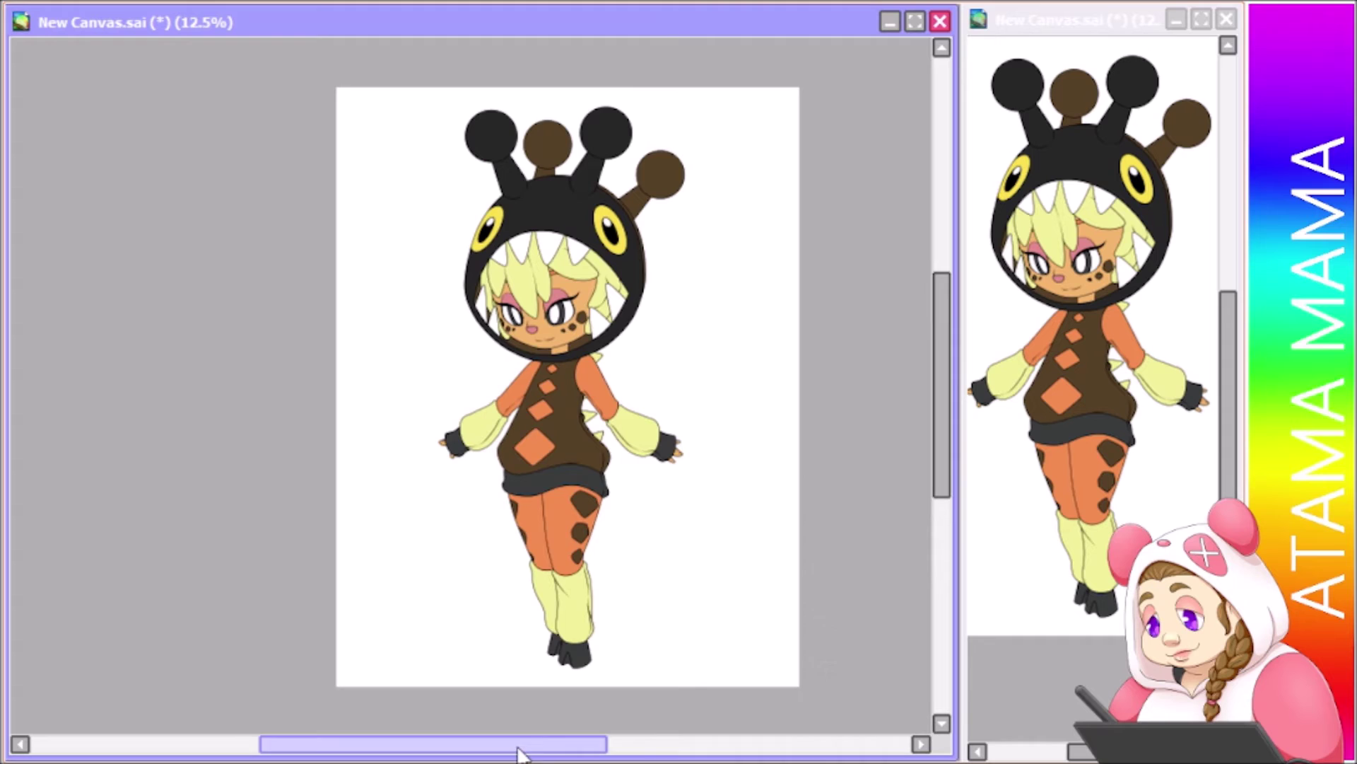
# Recolour the small orange patch on the forehead between the bangs dark brown and check the hair for colour gaps
pyautogui.press('+')
pyautogui.press('+')
pyautogui.press('+')
pyautogui.press('+')
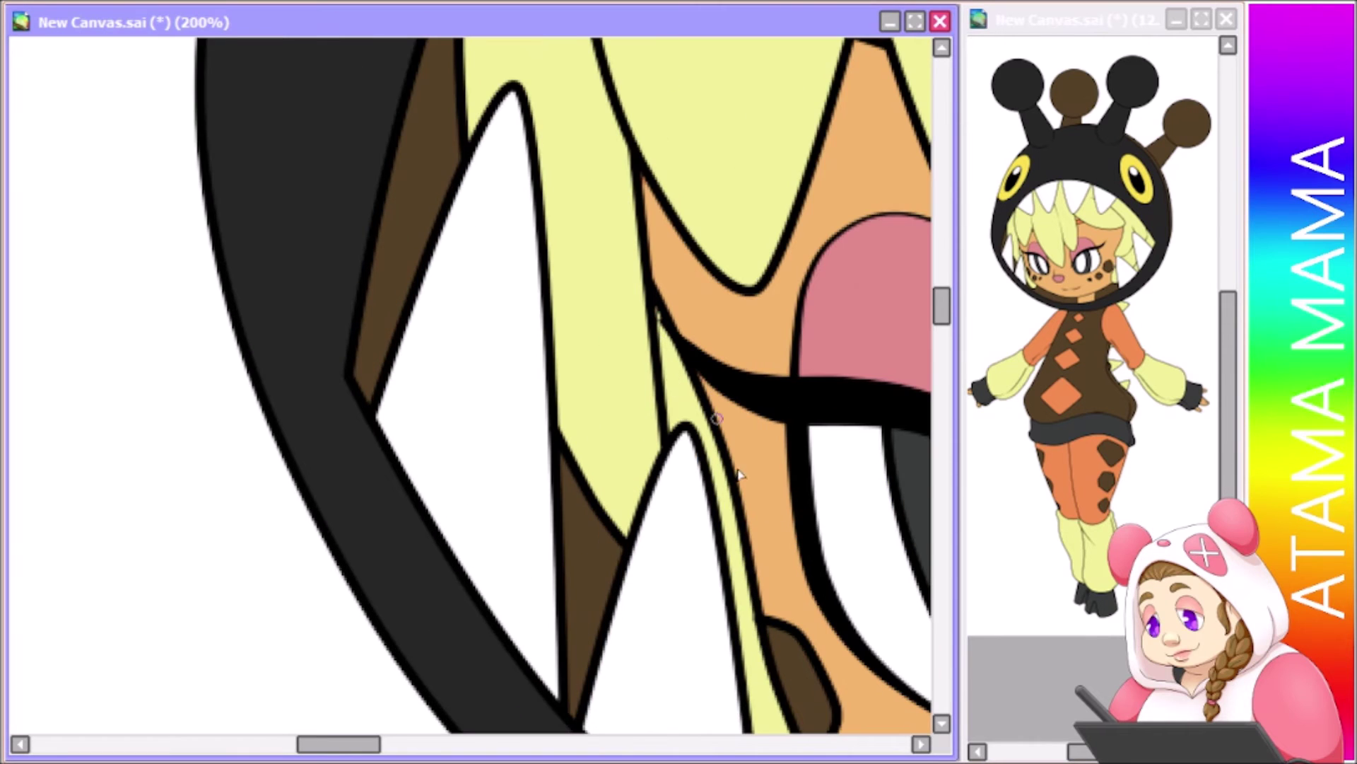
pyautogui.moveTo(739, 475); pyautogui.dragTo(859, 364)
pyautogui.moveTo(597, 304); pyautogui.dragTo(338, 106)
pyautogui.moveTo(785, 322); pyautogui.dragTo(432, 369)
pyautogui.moveTo(946, 325); pyautogui.dragTo(944, 308)
pyautogui.moveTo(407, 748); pyautogui.dragTo(424, 753)
pyautogui.moveTo(935, 309); pyautogui.dragTo(939, 281)
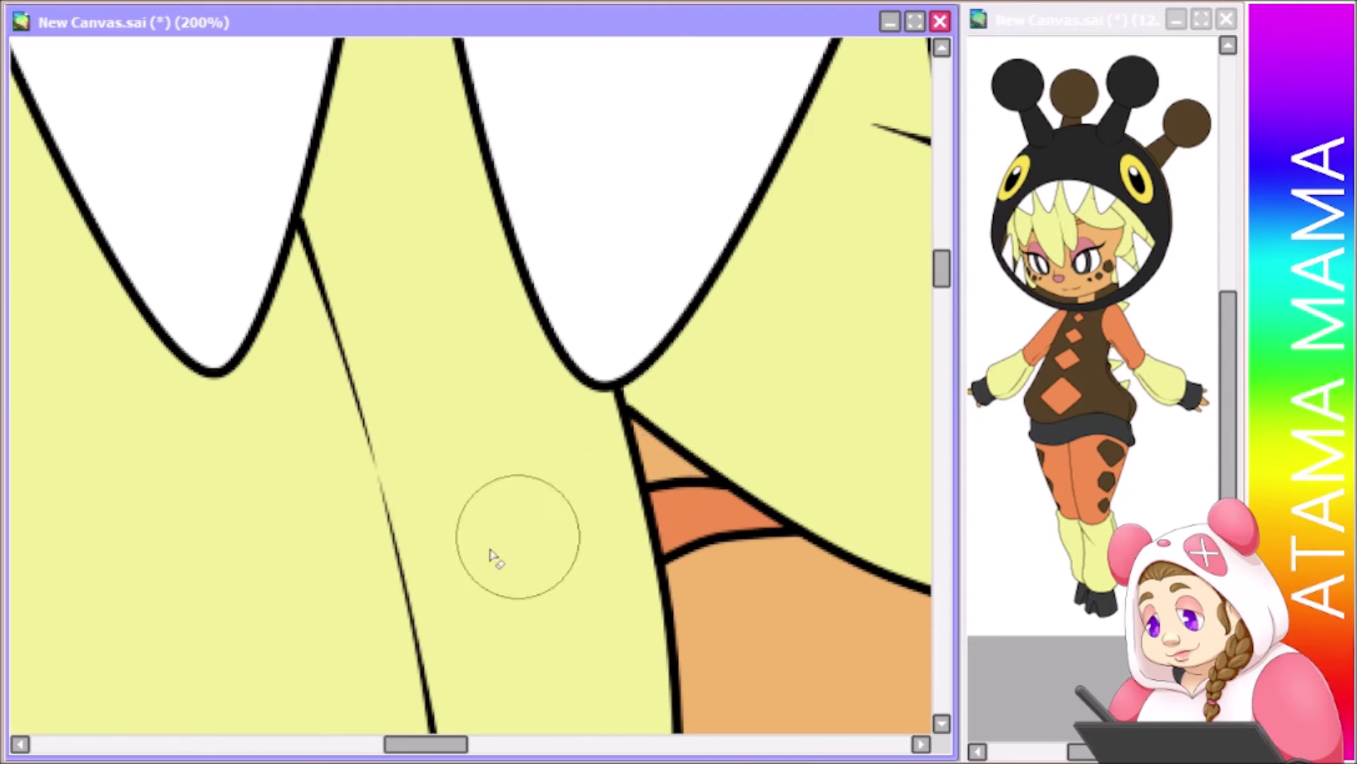
pyautogui.moveTo(668, 517); pyautogui.dragTo(692, 537)
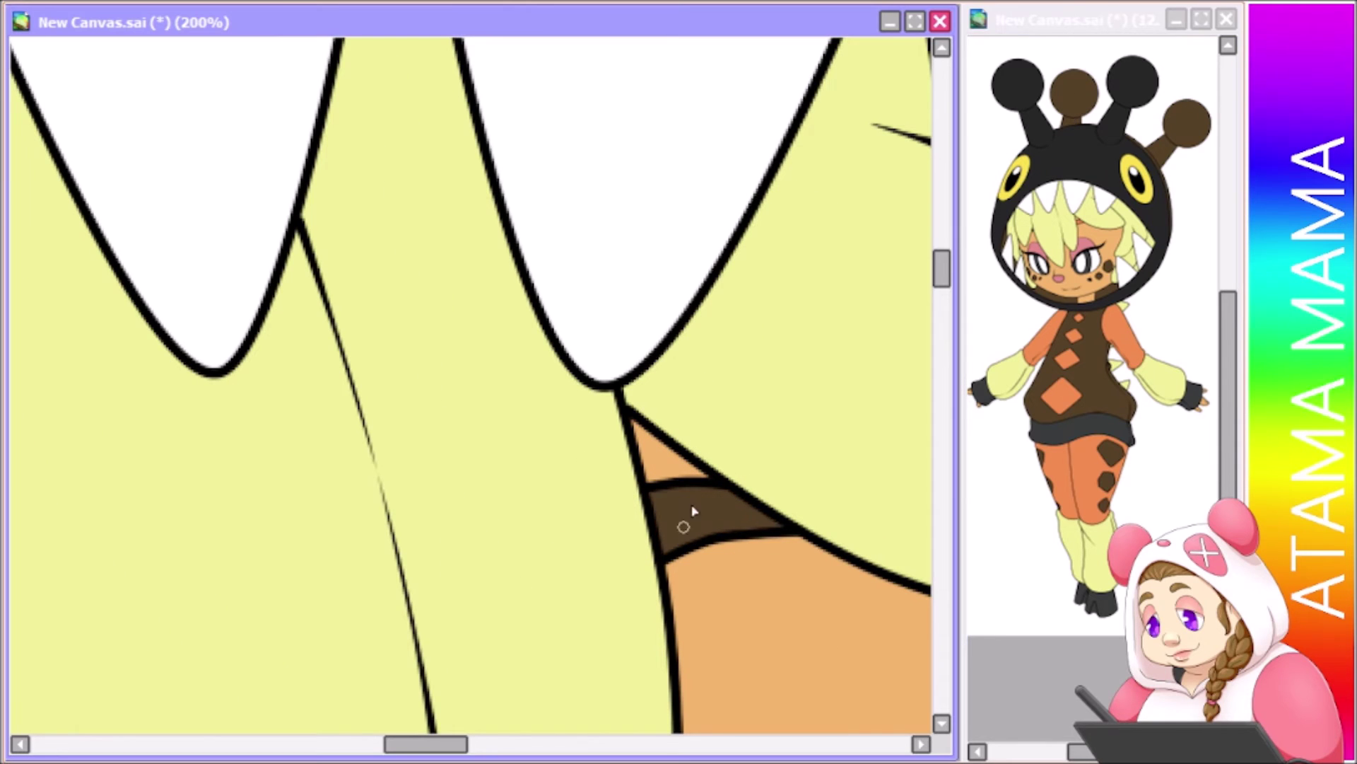
pyautogui.moveTo(911, 339); pyautogui.dragTo(382, 418)
pyautogui.scroll(-4, 382, 417)
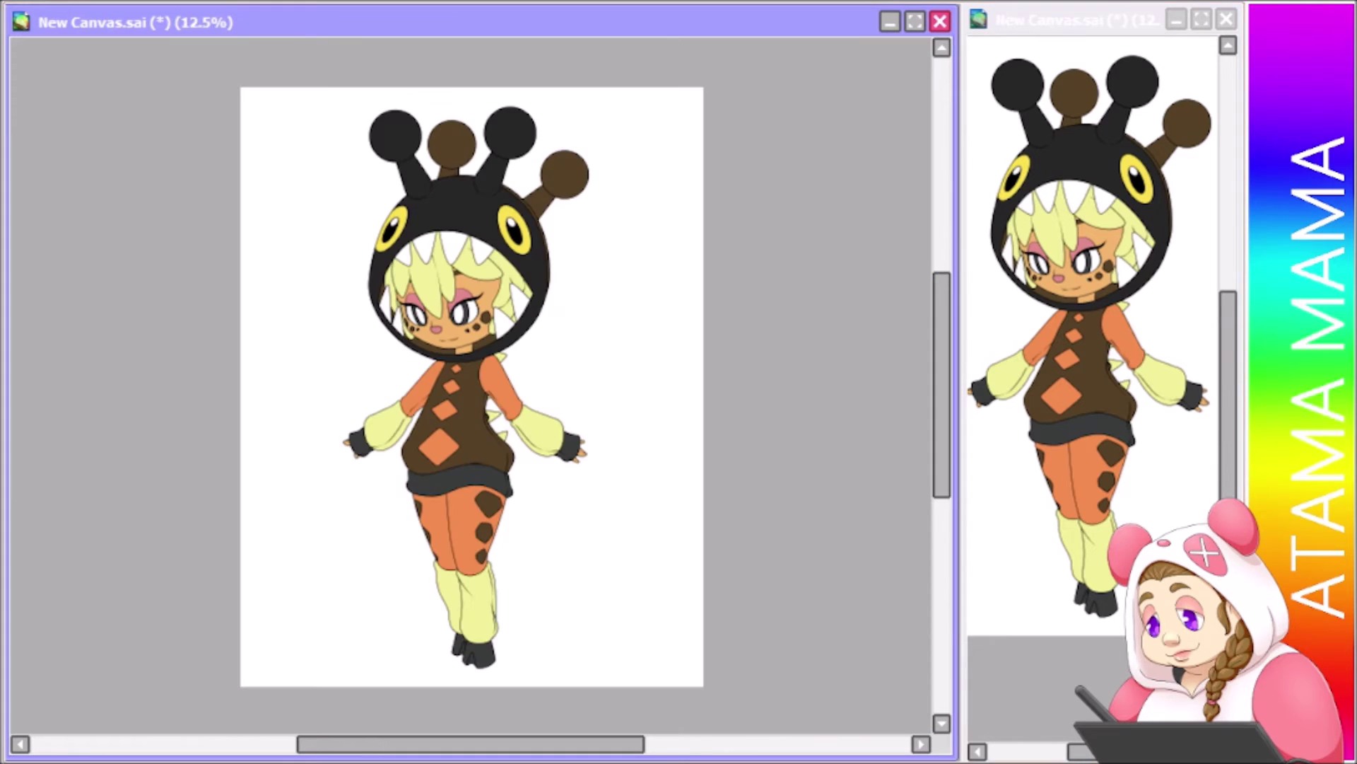
pyautogui.moveTo(576, 127); pyautogui.dragTo(326, 637)
pyautogui.scroll(2, 467, 382)
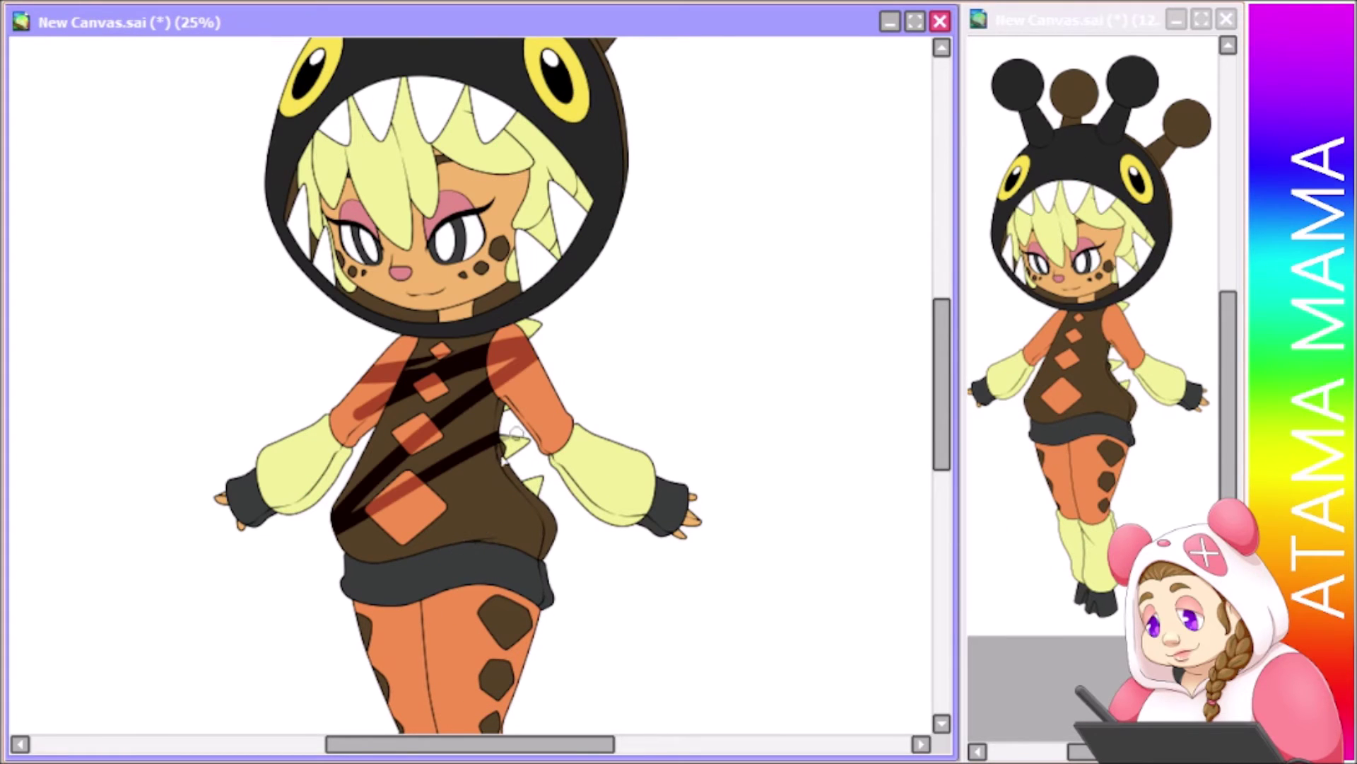
pyautogui.hotkey('ctrl', 'z')
pyautogui.hotkey('ctrl', 'z')
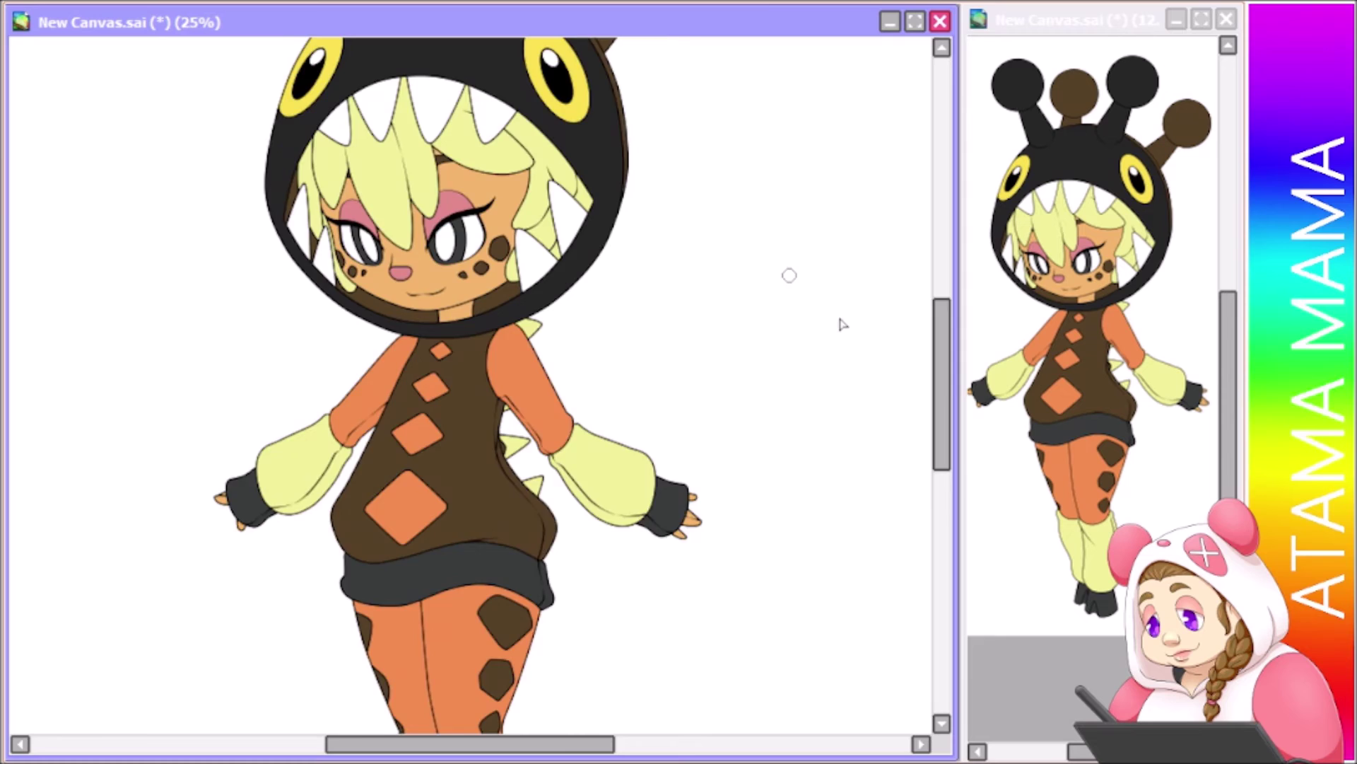
# Cover the hood's four horn balls and the tops of their stalks with dark shadow
pyautogui.scroll(2, 190, 647)
pyautogui.click(212, 212)
pyautogui.click(438, 233)
pyautogui.click(608, 184)
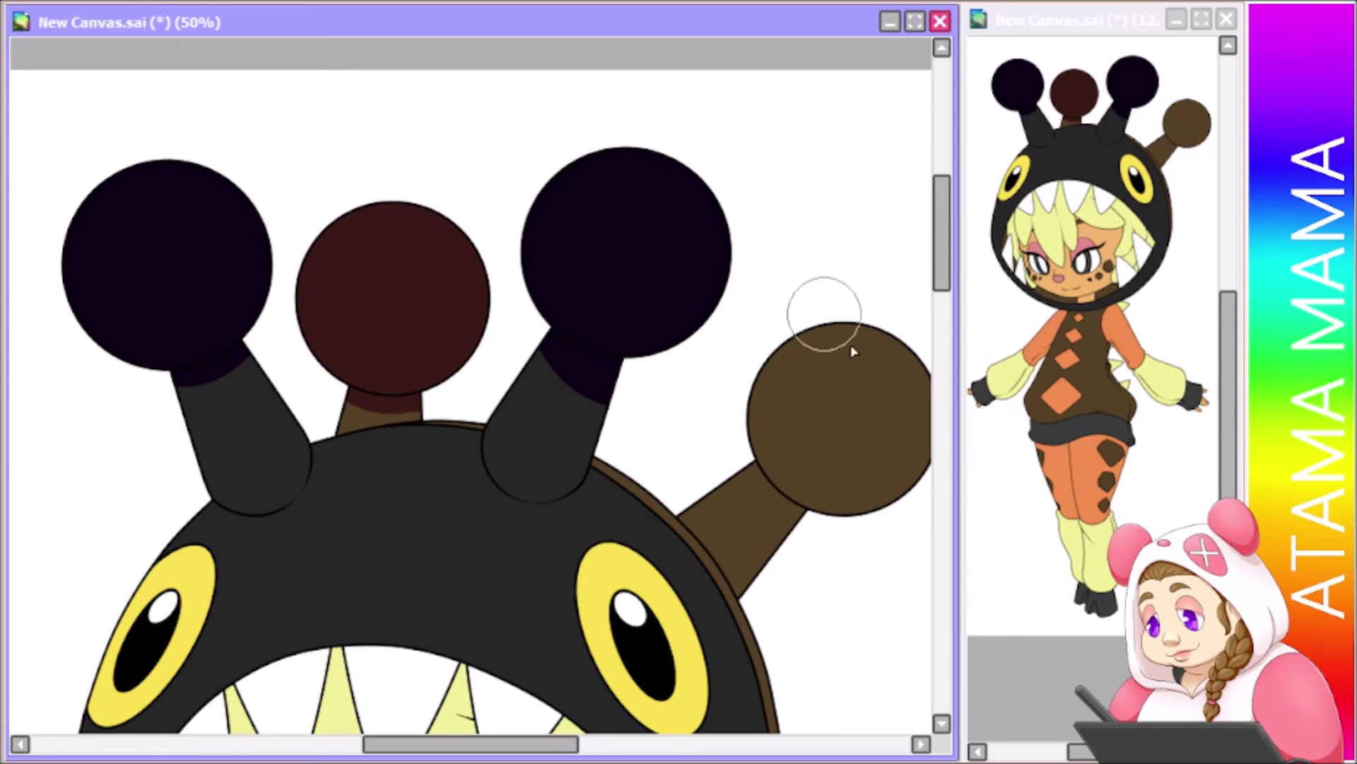
pyautogui.click(820, 374)
# Erase the shadow from the upper part of each horn ball, leaving a crescent around the side and underside
pyautogui.click(173, 208)
pyautogui.click(370, 278)
pyautogui.click(672, 257)
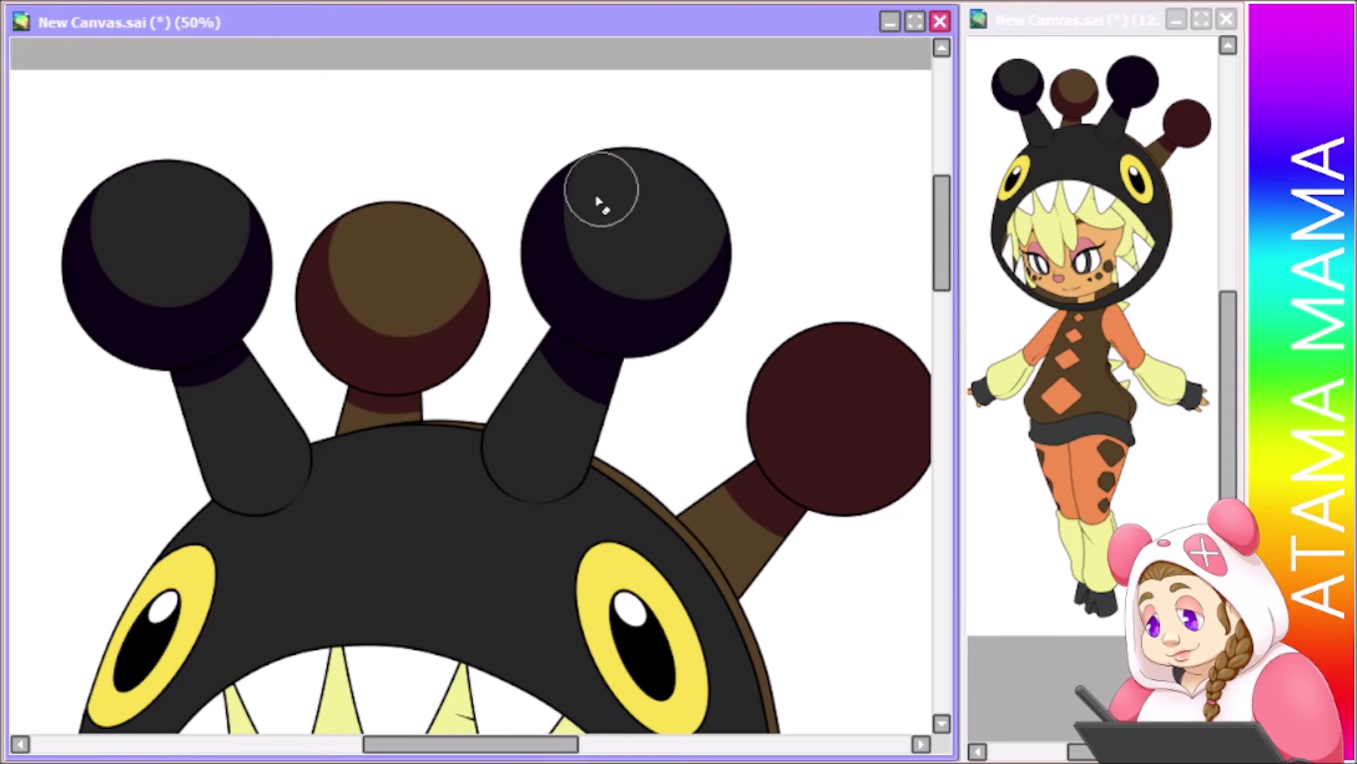
pyautogui.hscroll(2, 707, 318)
pyautogui.click(778, 379)
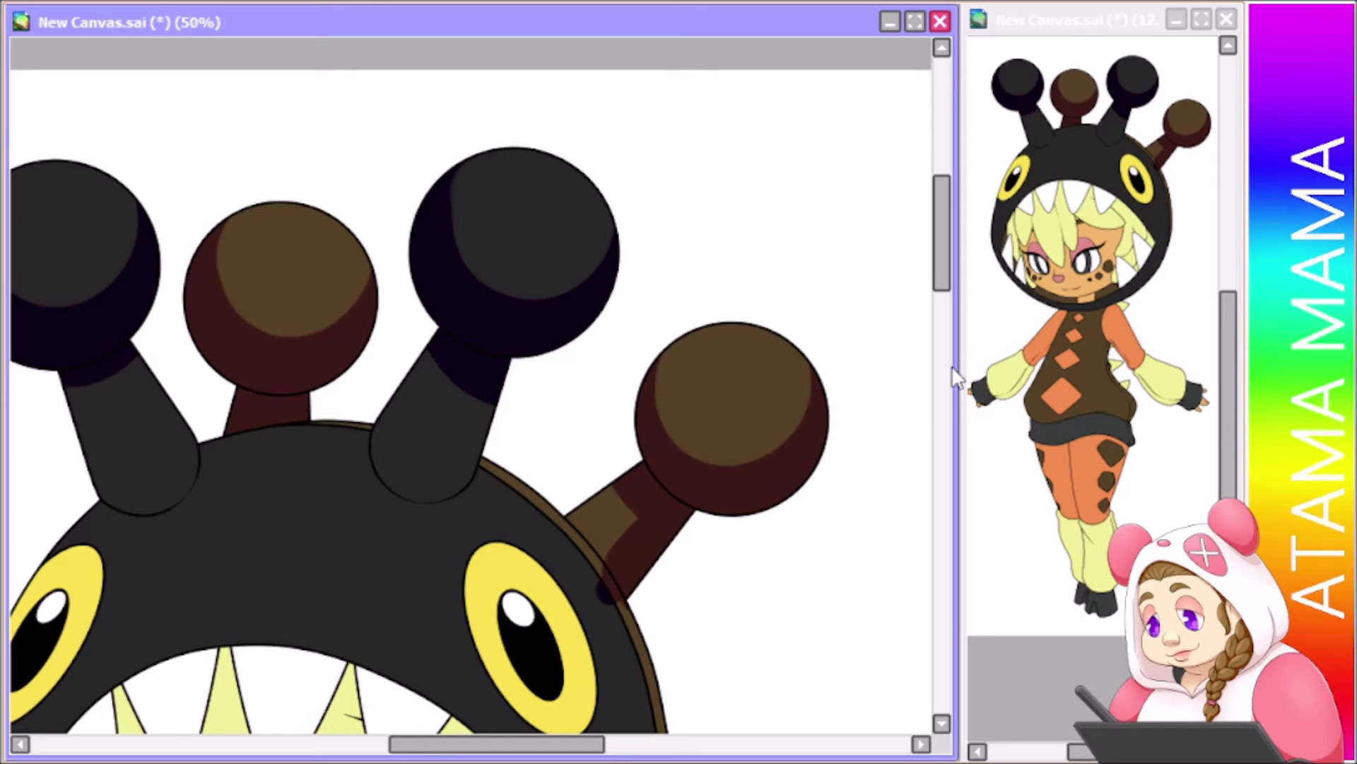
# Shade the left edge of both black horn stalks down to the hood and trim the shadow at their bases
pyautogui.scroll(1, 748, 342)
pyautogui.scroll(2, 358, 703)
pyautogui.moveTo(495, 395)
pyautogui.mouseDown()
pyautogui.moveTo(448, 225)
pyautogui.moveTo(432, 306)
pyautogui.moveTo(559, 419)
pyautogui.mouseUp()
pyautogui.scroll(1, 432, 306)
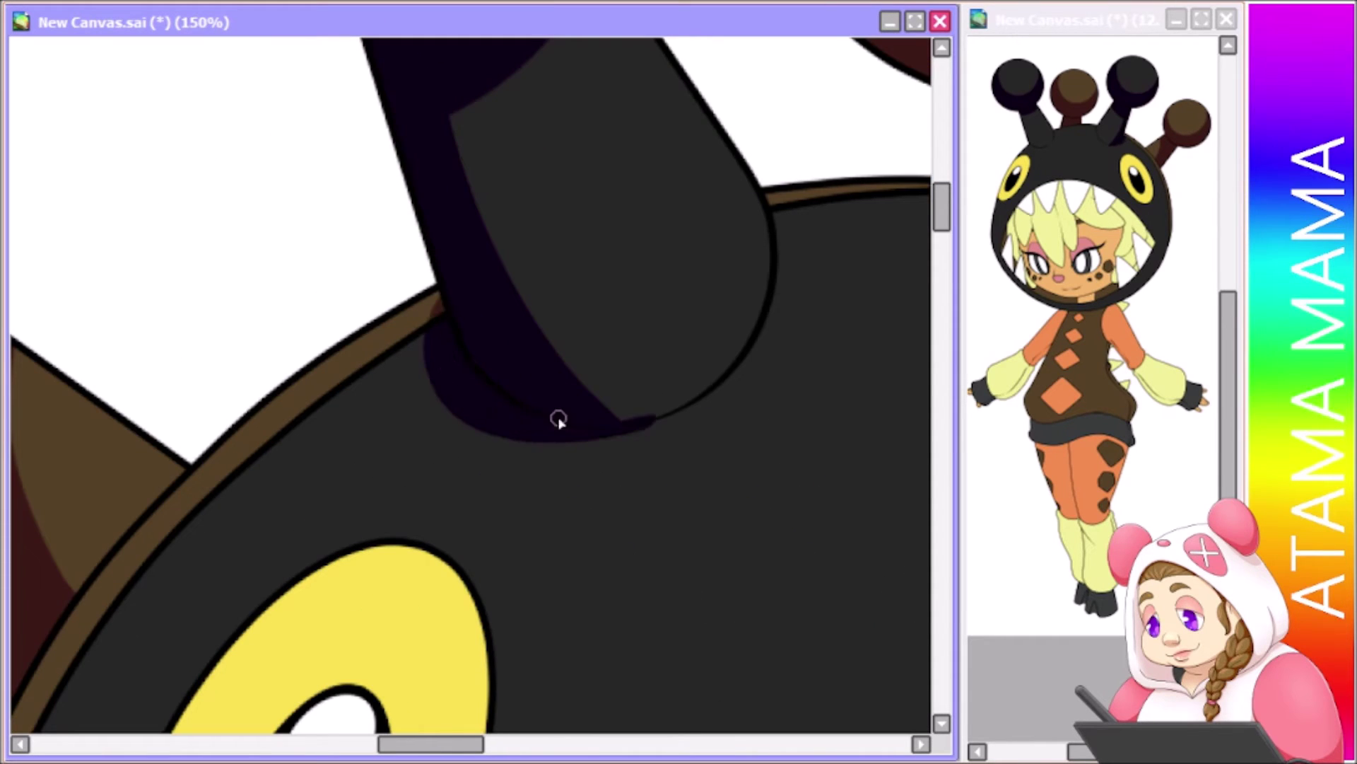
pyautogui.moveTo(393, 744)
pyautogui.mouseDown()
pyautogui.moveTo(499, 744)
pyautogui.moveTo(363, 744)
pyautogui.mouseUp()
pyautogui.moveTo(172, 85)
pyautogui.mouseDown()
pyautogui.moveTo(201, 268)
pyautogui.moveTo(269, 387)
pyautogui.mouseUp()
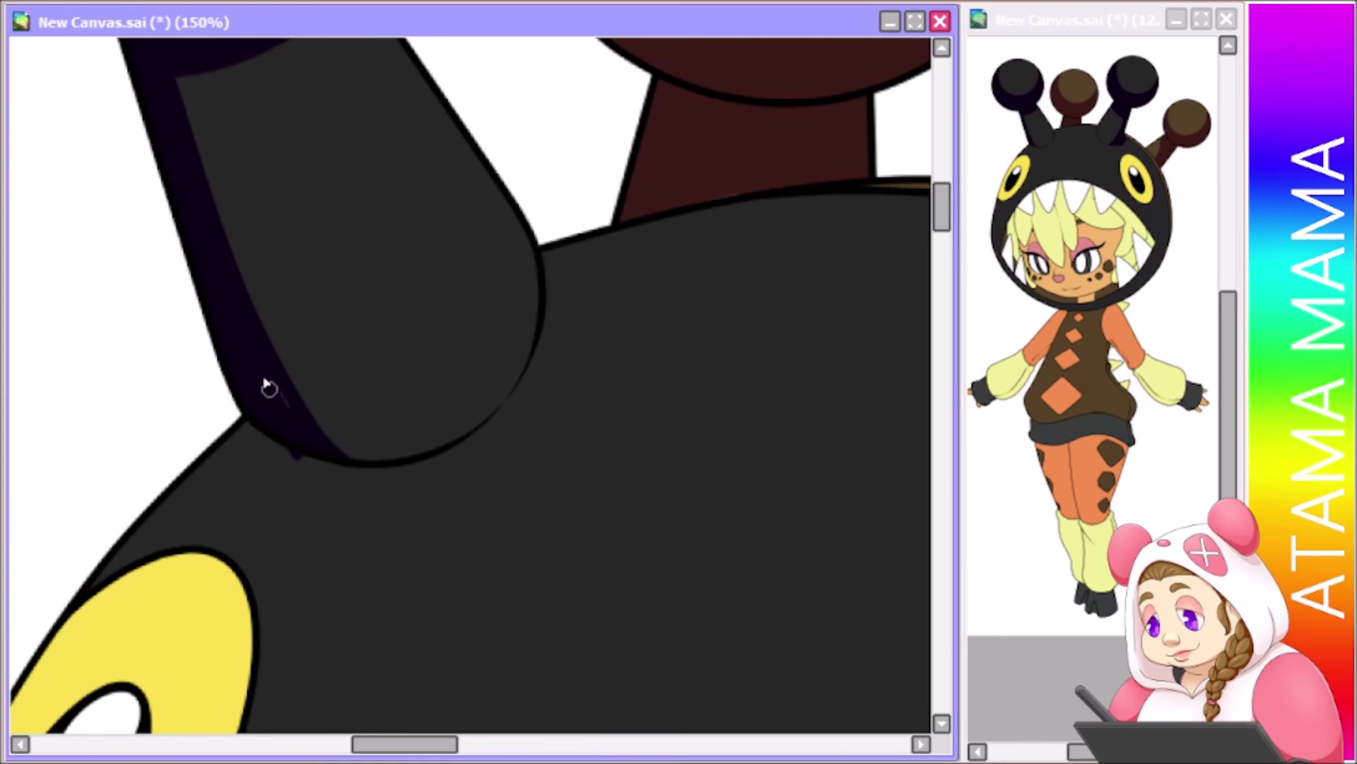
pyautogui.scroll(-6, 357, 476)
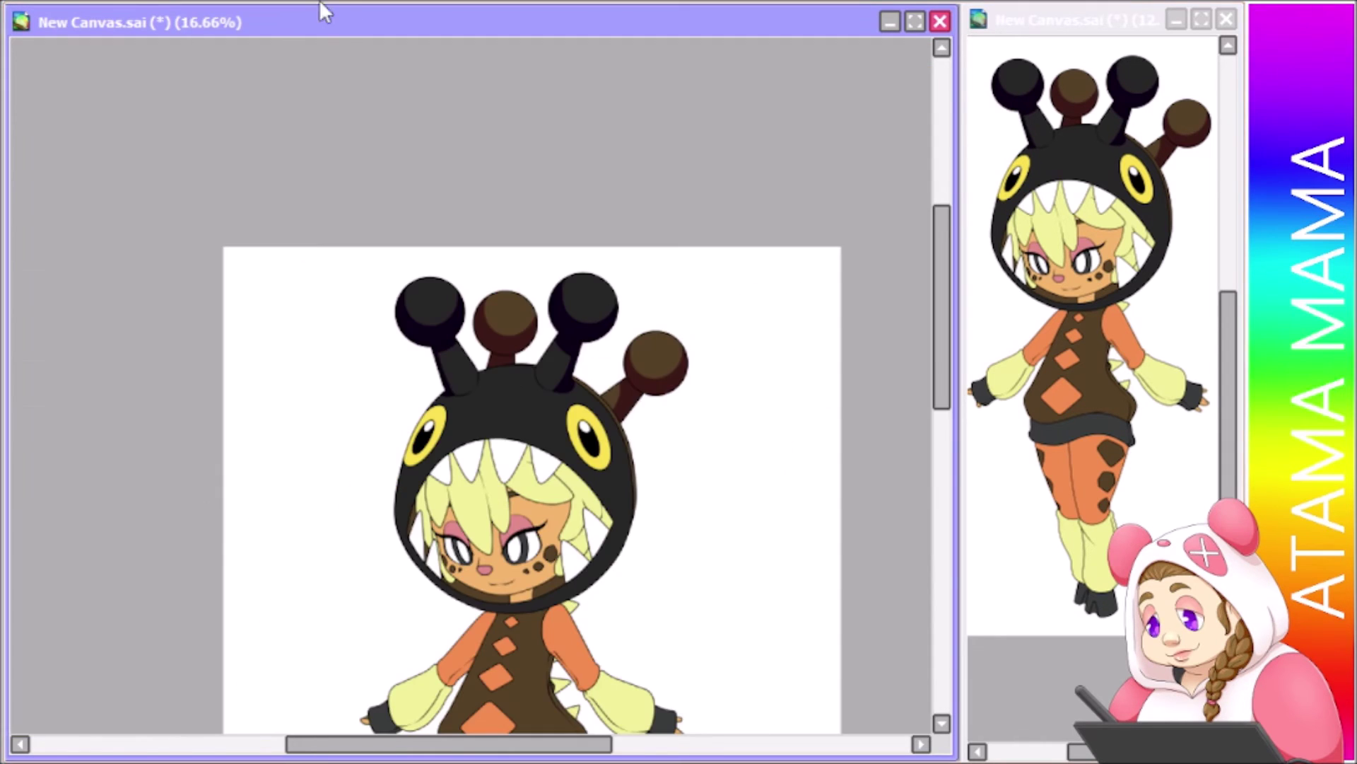
# Shade a band along the hood opening's left and upper inner edge, across the teeth, hair and brown lining
pyautogui.scroll(5, 333, 32)
pyautogui.press('Delete')
pyautogui.press('Delete')
pyautogui.press('Delete')
pyautogui.moveTo(255, 198)
pyautogui.mouseDown()
pyautogui.moveTo(339, 580)
pyautogui.moveTo(403, 679)
pyautogui.mouseUp()
pyautogui.moveTo(433, 427); pyautogui.dragTo(612, 589)
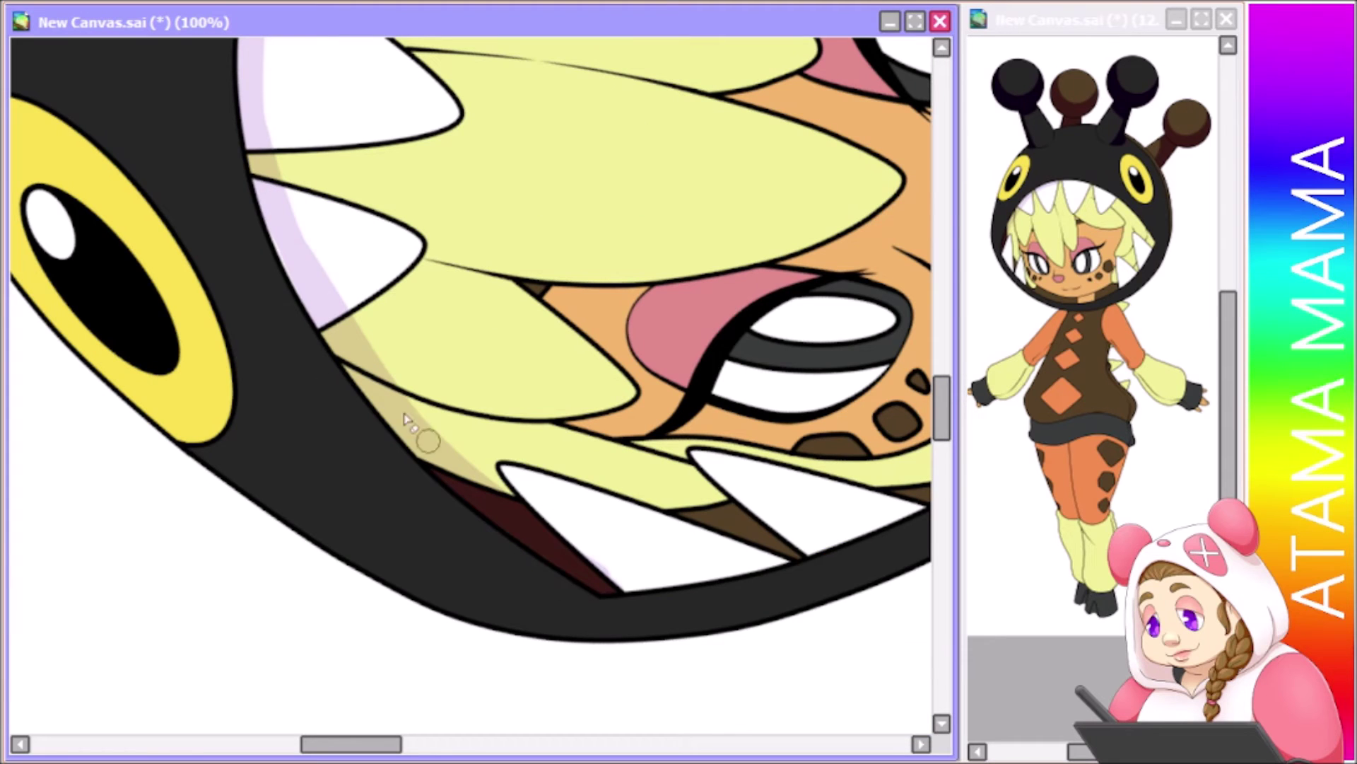
pyautogui.press('Delete')
pyautogui.press('Delete')
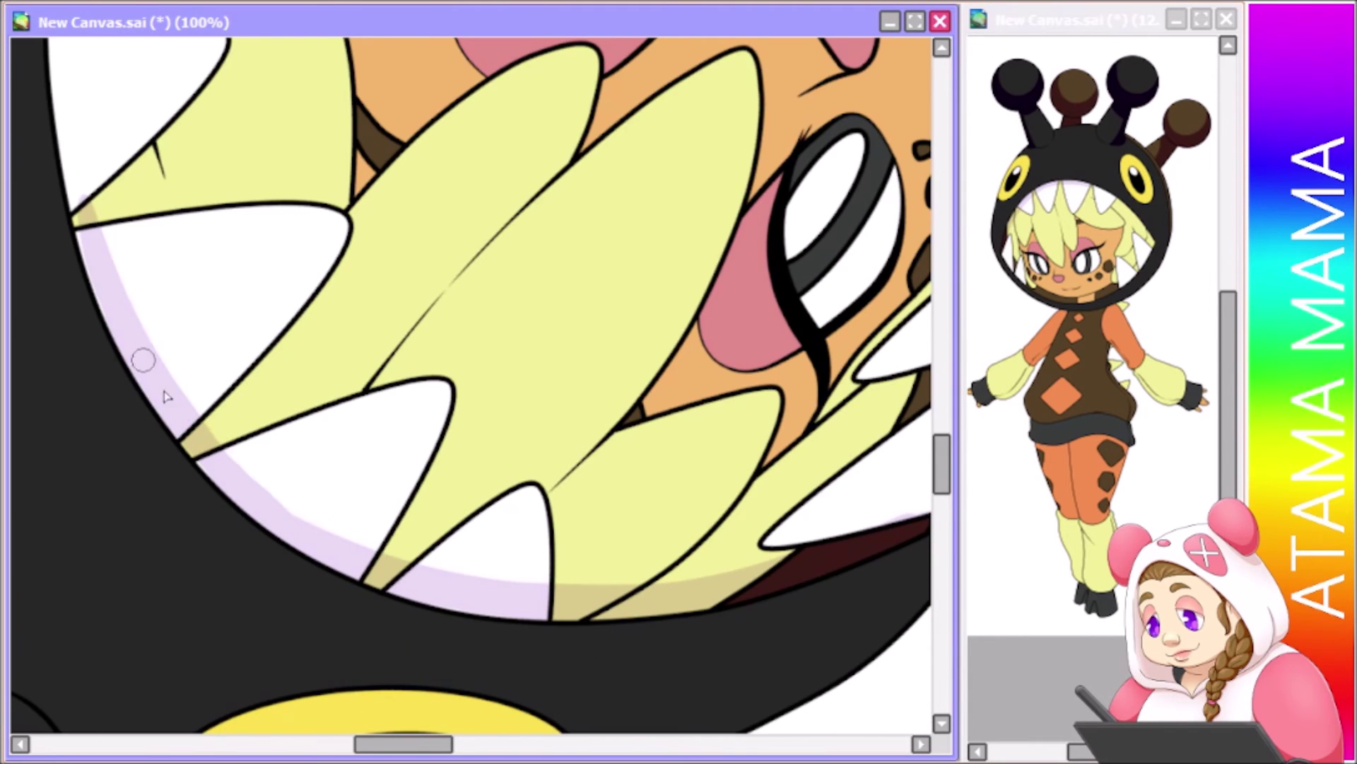
# Continue the shadow band along the hood opening's upper right and right inner edge, over the teeth and hair
pyautogui.press('Delete')
pyautogui.moveTo(265, 185)
pyautogui.mouseDown()
pyautogui.moveTo(358, 355)
pyautogui.moveTo(793, 666)
pyautogui.mouseUp()
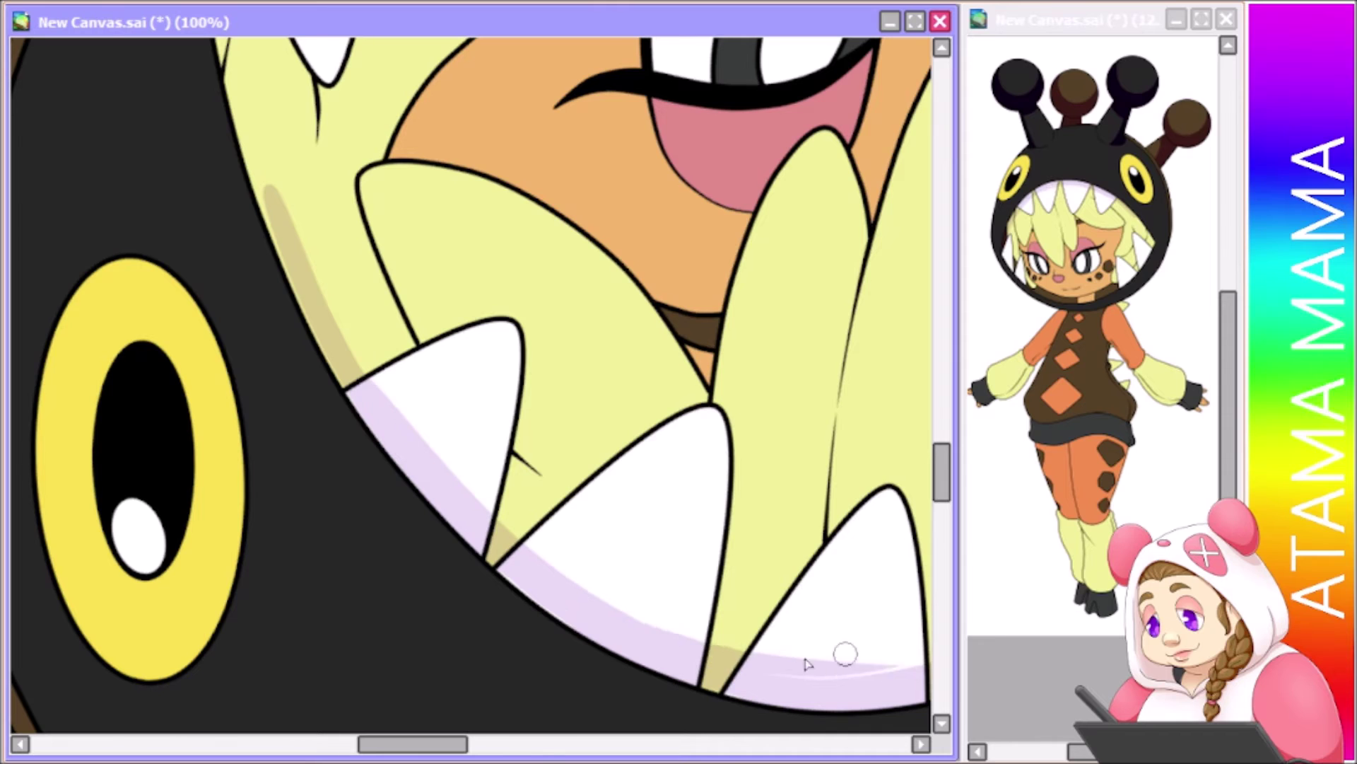
pyautogui.moveTo(728, 345); pyautogui.dragTo(728, 514)
pyautogui.moveTo(209, 99); pyautogui.dragTo(253, 341)
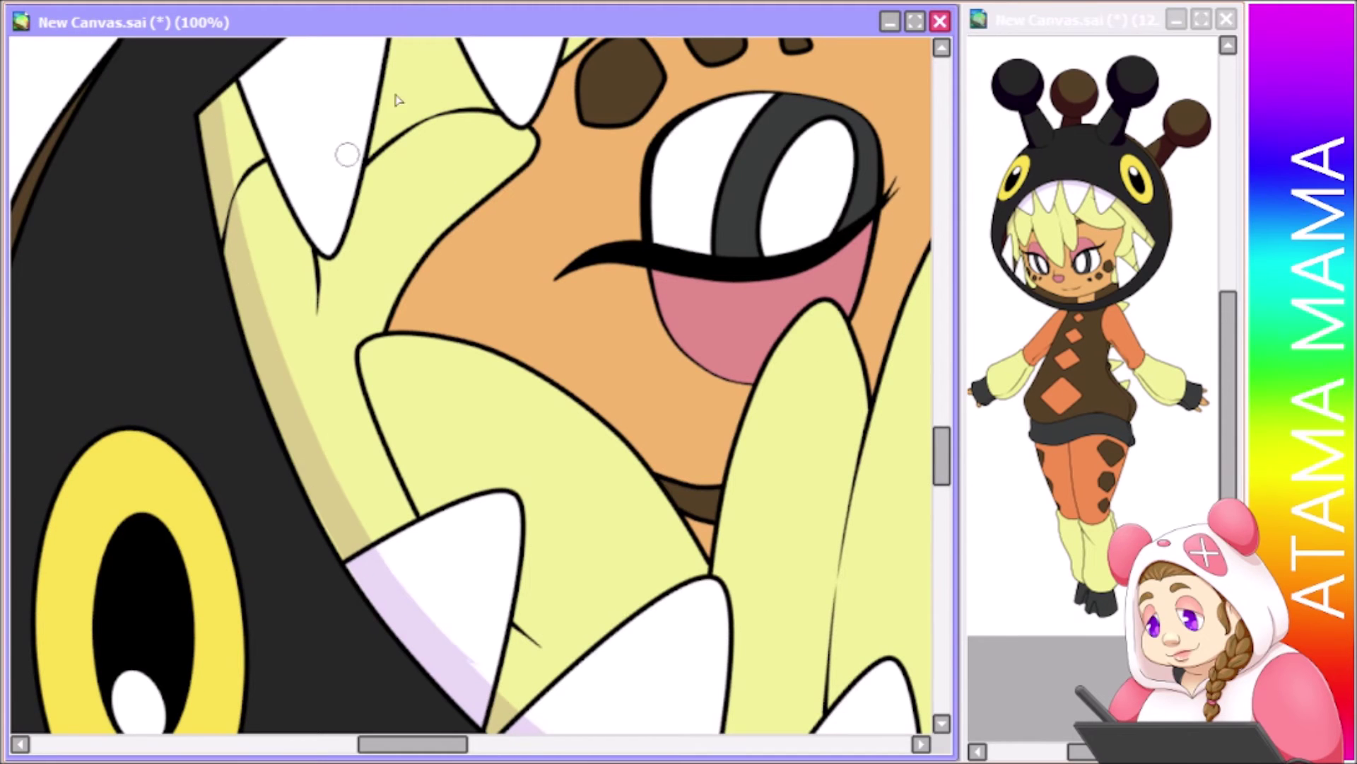
pyautogui.press('Home')
pyautogui.press('Delete')
pyautogui.press('Delete')
pyautogui.press('pageup')
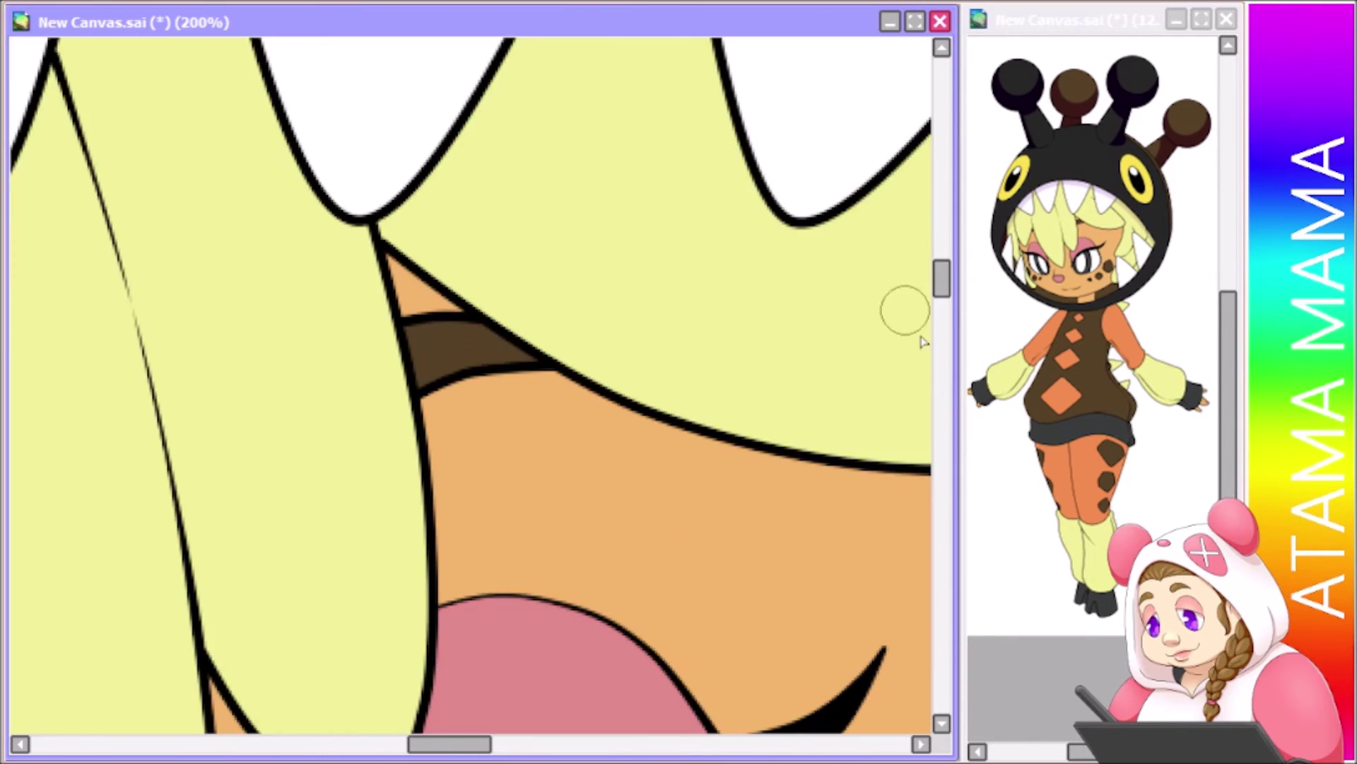
# Paint cast shadows on the hair beneath the first two upper teeth and trim their edges
pyautogui.scroll(5, 499, 245)
pyautogui.moveTo(300, 244); pyautogui.dragTo(552, 654)
pyautogui.press('End')
pyautogui.moveTo(172, 433); pyautogui.dragTo(257, 540)
pyautogui.press('End')
pyautogui.press('End')
pyautogui.moveTo(375, 615); pyautogui.dragTo(198, 339)
pyautogui.press('End')
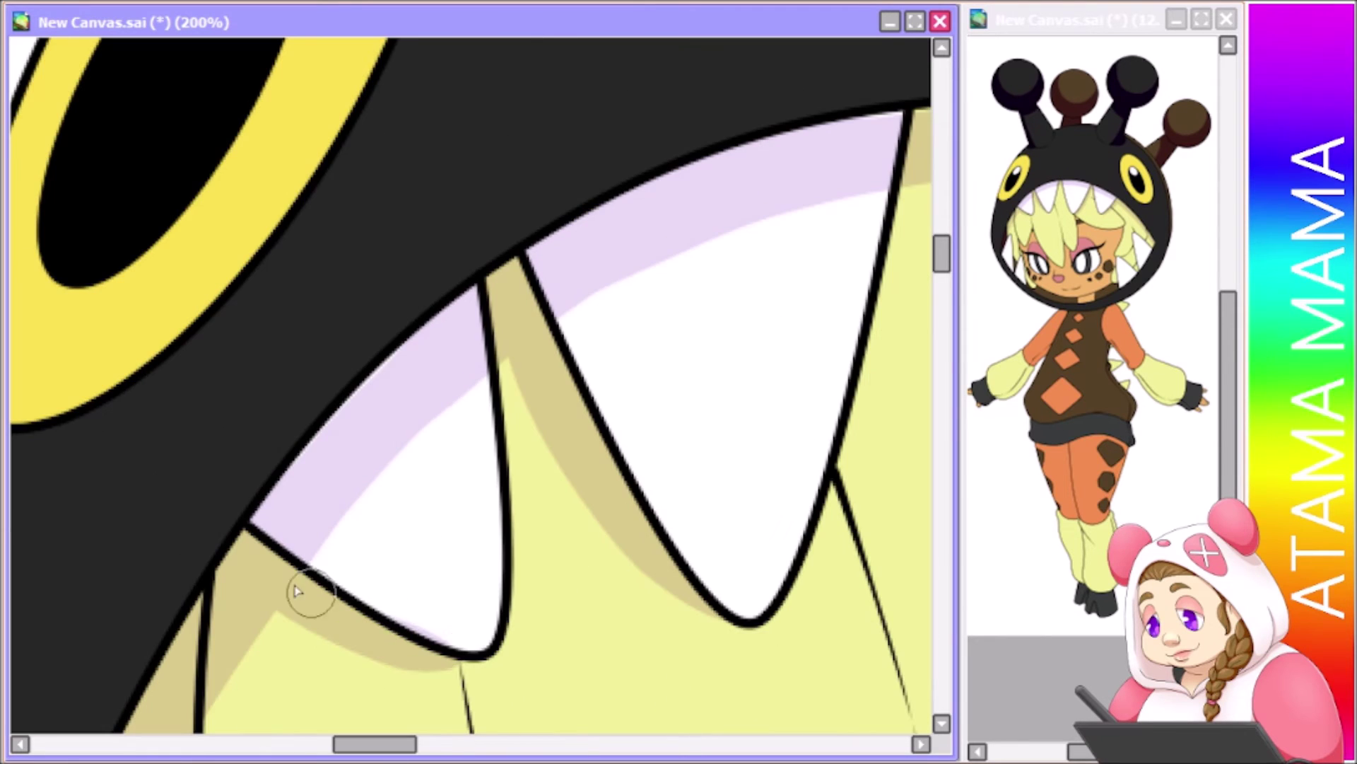
pyautogui.press('End')
# Shade the left hair locks and the shadow they cast on the forehead skin above the left eye
pyautogui.moveTo(460, 375); pyautogui.dragTo(467, 636)
pyautogui.press('End')
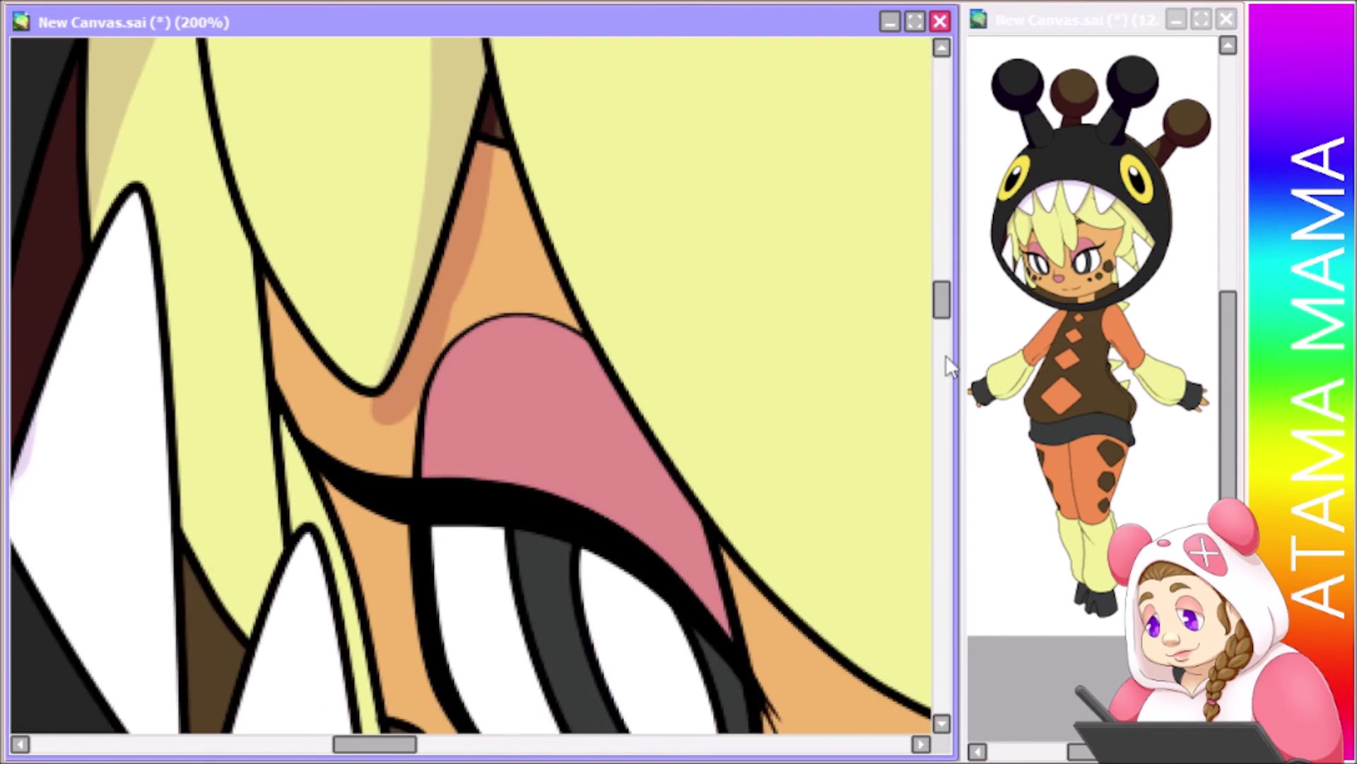
pyautogui.press('End')
pyautogui.scroll(3, 257, 273)
pyautogui.moveTo(942, 287); pyautogui.dragTo(926, 304)
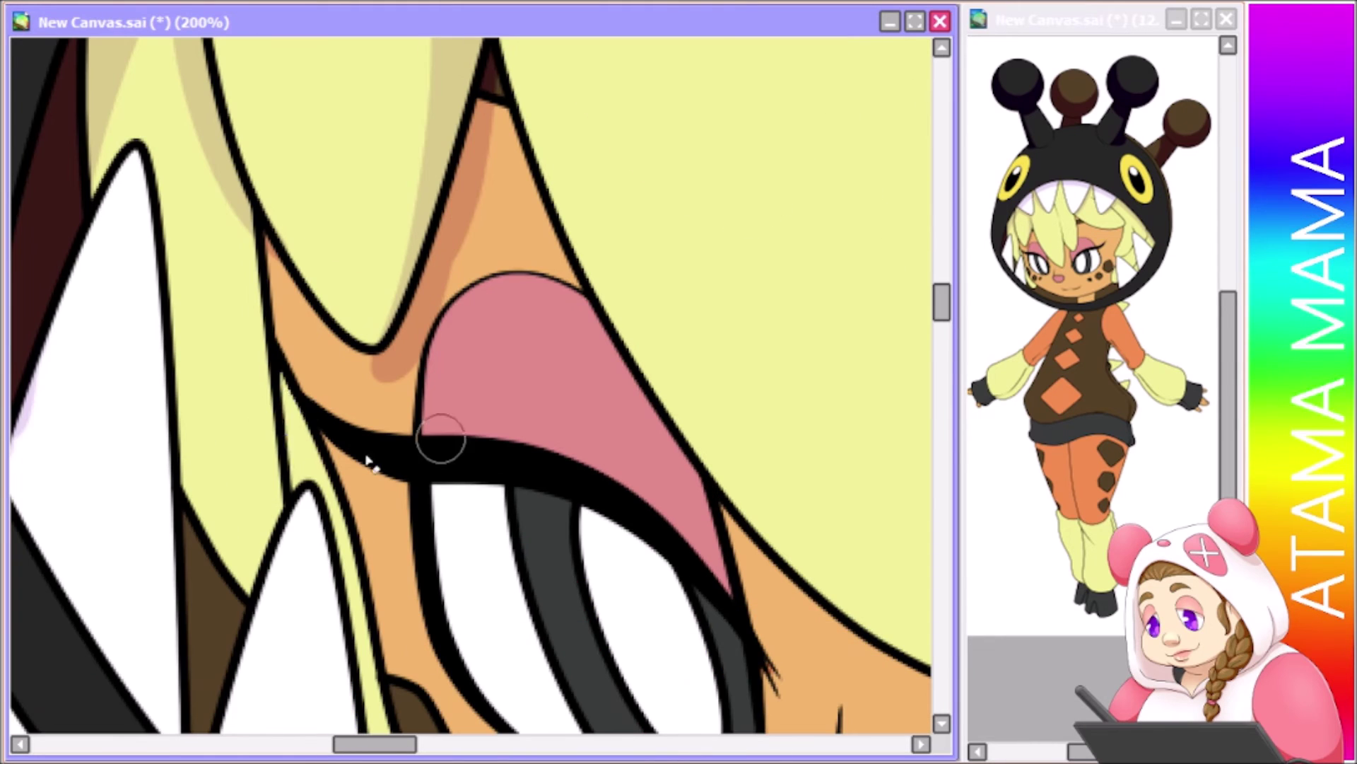
pyautogui.moveTo(237, 208); pyautogui.dragTo(214, 608)
pyautogui.moveTo(270, 261); pyautogui.dragTo(450, 391)
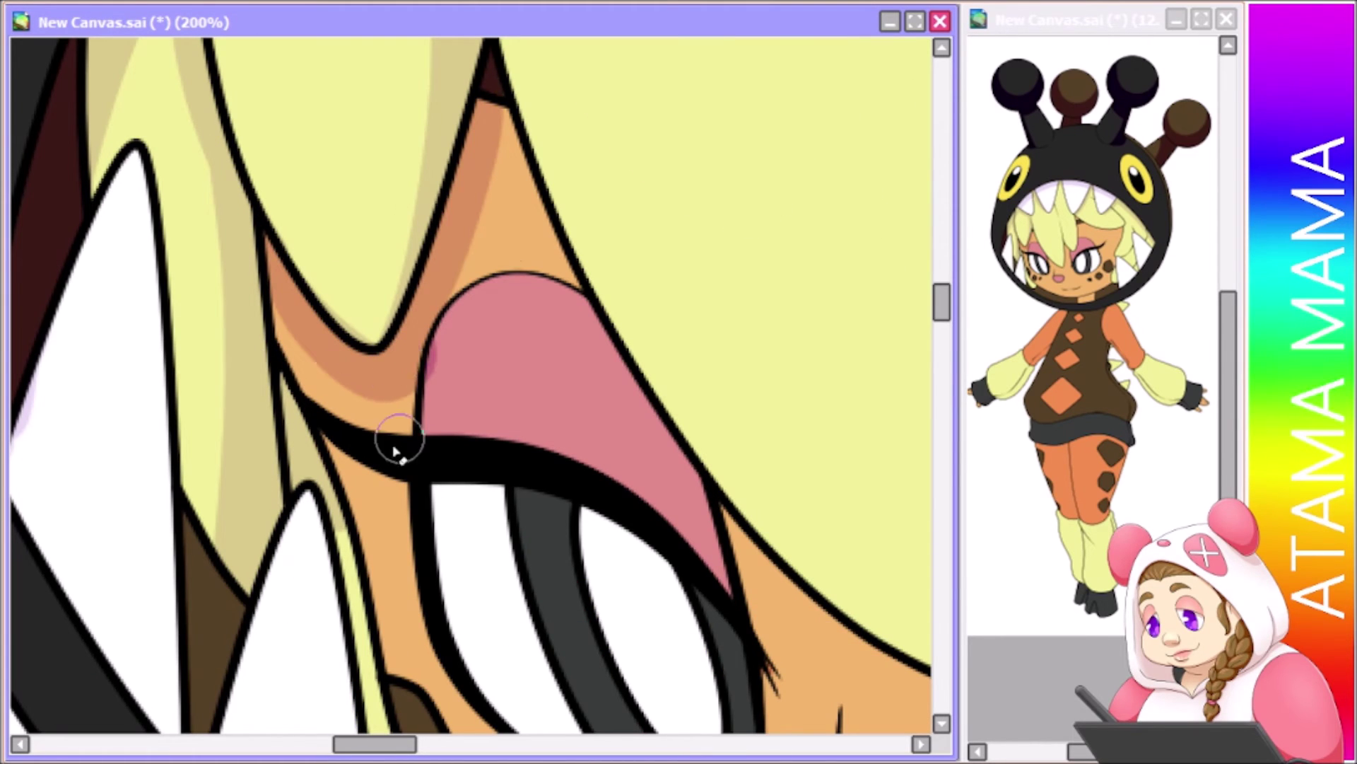
# Shade the left edge of the large central bang and its cast shadow on the left eyelid and forehead
pyautogui.hscroll(3, 424, 459)
pyautogui.scroll(-1, 606, 621)
pyautogui.moveTo(325, 315); pyautogui.dragTo(424, 394)
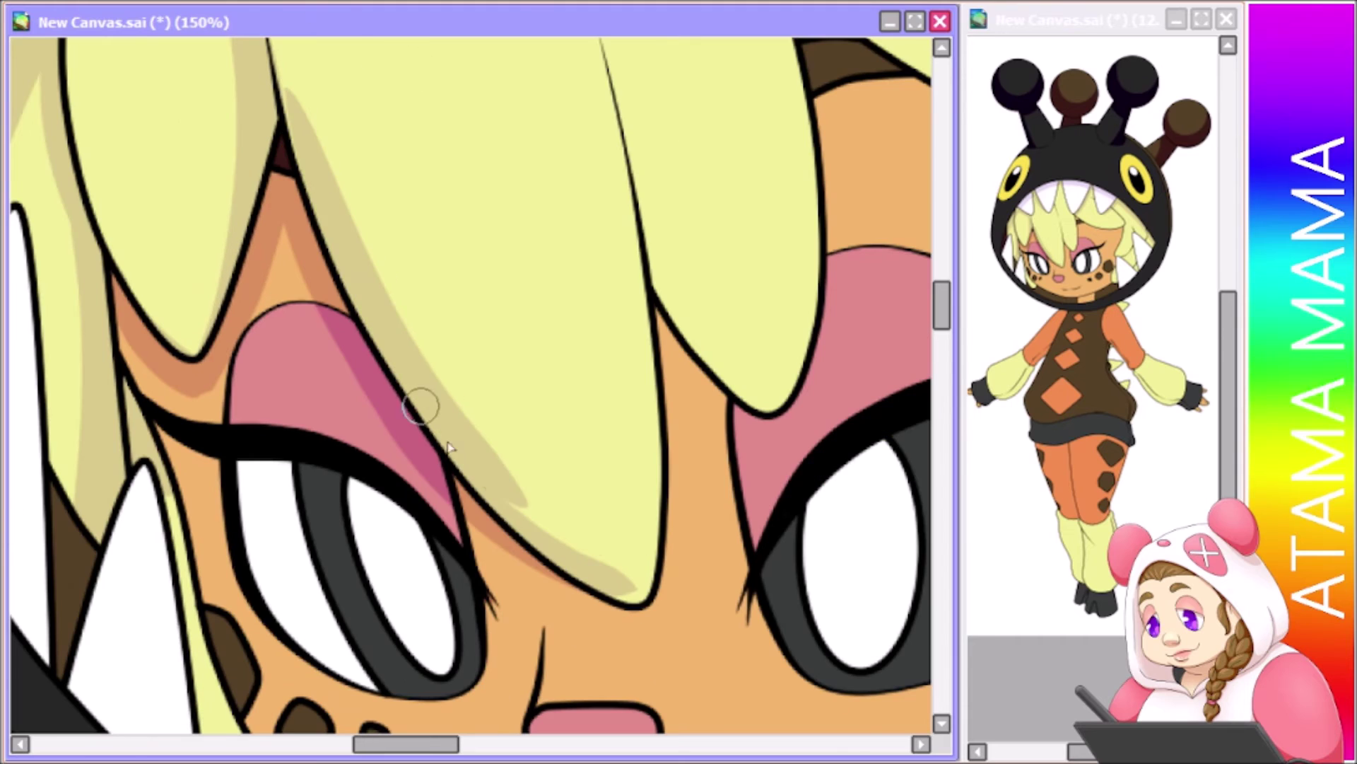
pyautogui.scroll(5, 318, 282)
pyautogui.moveTo(288, 212); pyautogui.dragTo(417, 594)
pyautogui.scroll(-4, 879, 331)
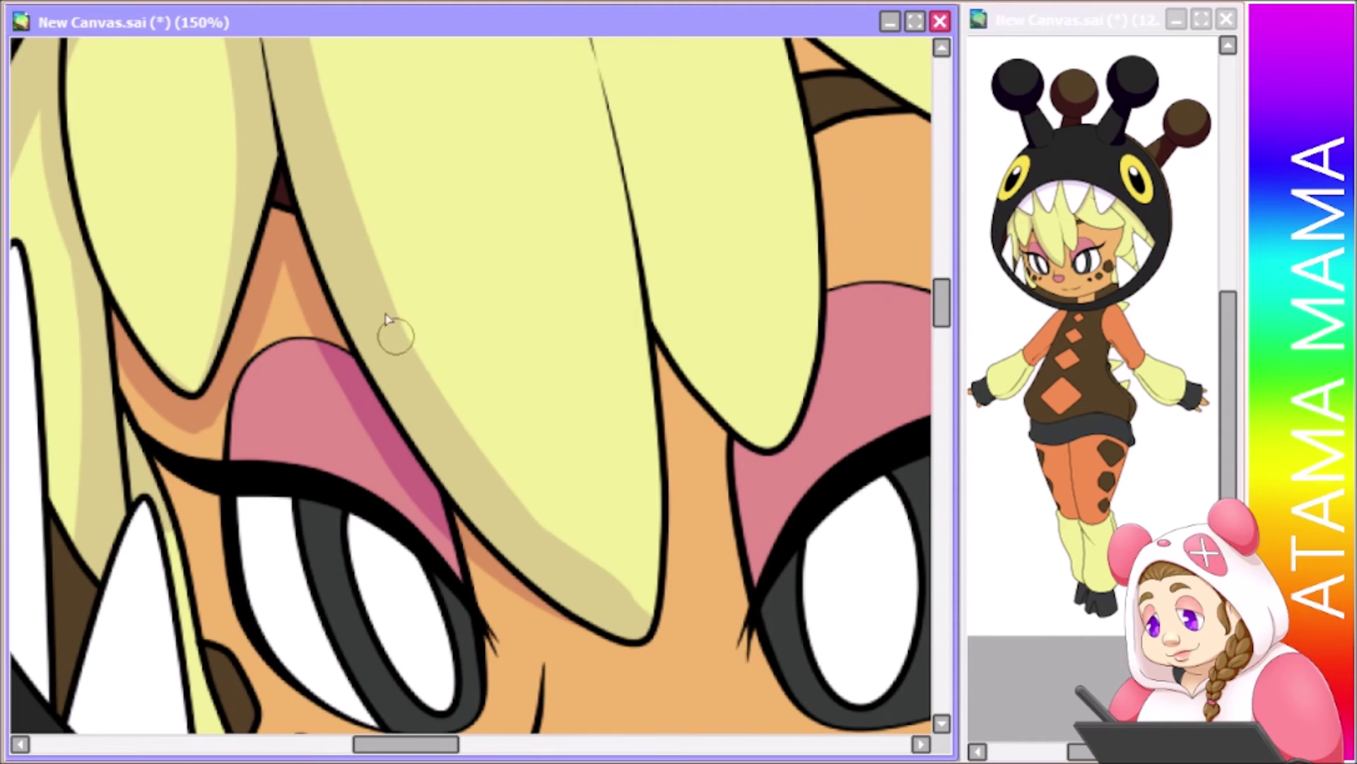
# Paint thin tapered shadow streaks inside the left and central bangs and refine the skin shadow below the left lock
pyautogui.scroll(-1, 422, 171)
pyautogui.moveTo(237, 124); pyautogui.dragTo(267, 315)
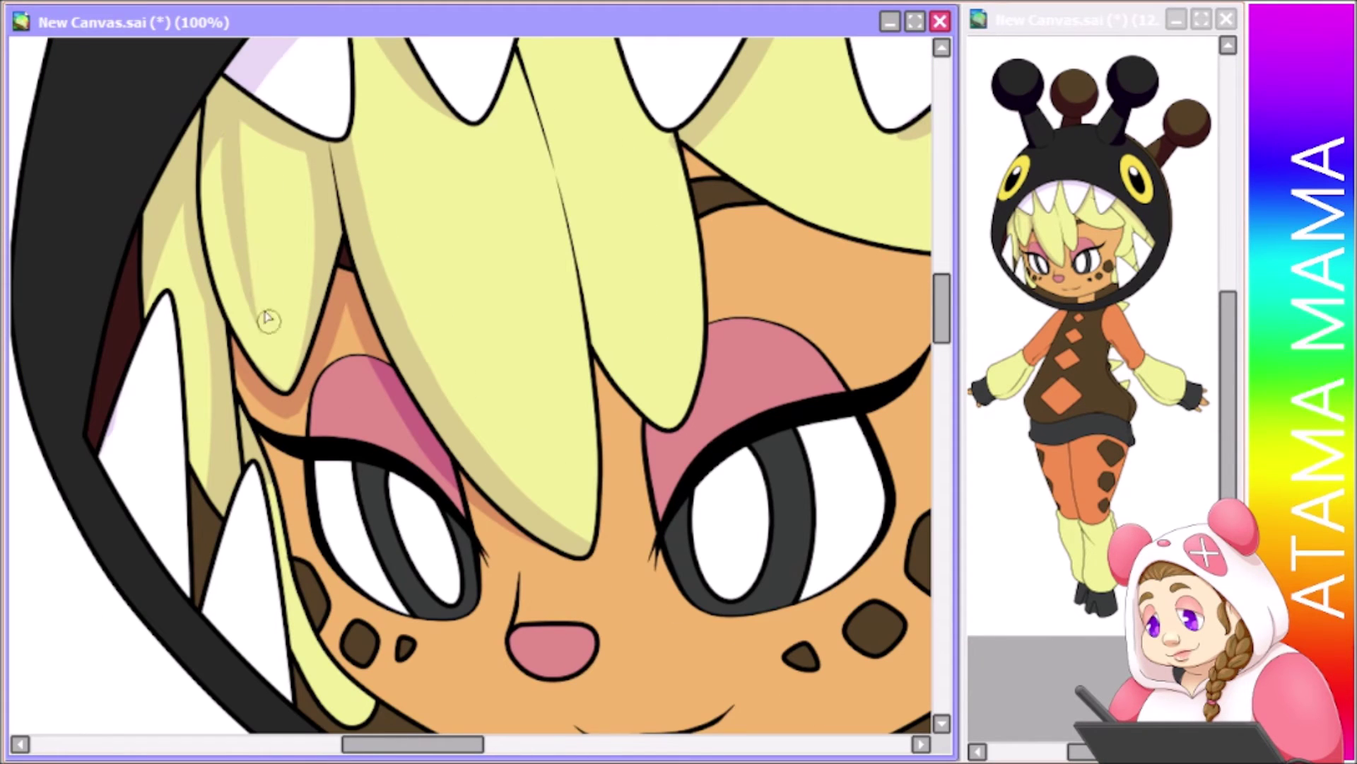
pyautogui.moveTo(439, 325); pyautogui.dragTo(587, 538)
pyautogui.scroll(1, 377, 336)
pyautogui.scroll(-2, 718, 236)
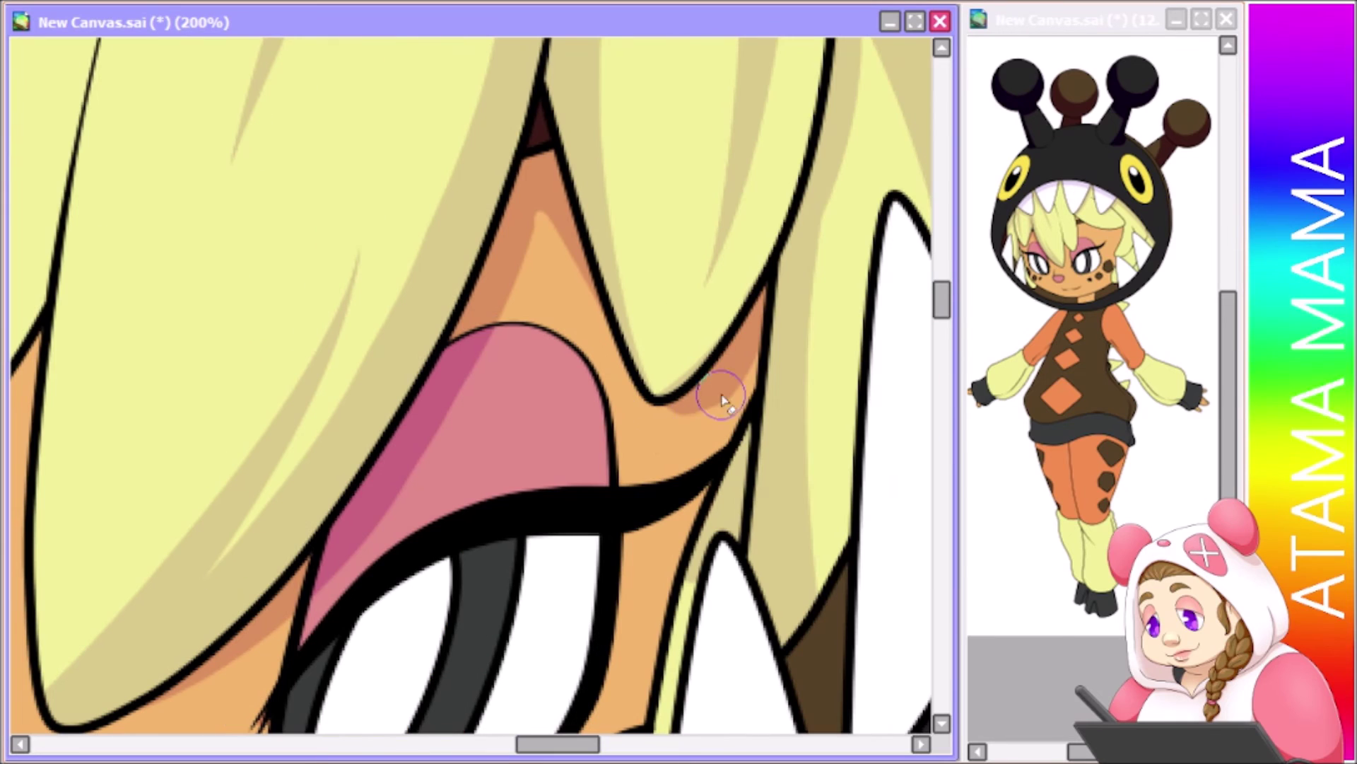
# Paint cast shadows on the hair around the two central upper teeth and remove the extra streak below one tip
pyautogui.scroll(-2, 286, 342)
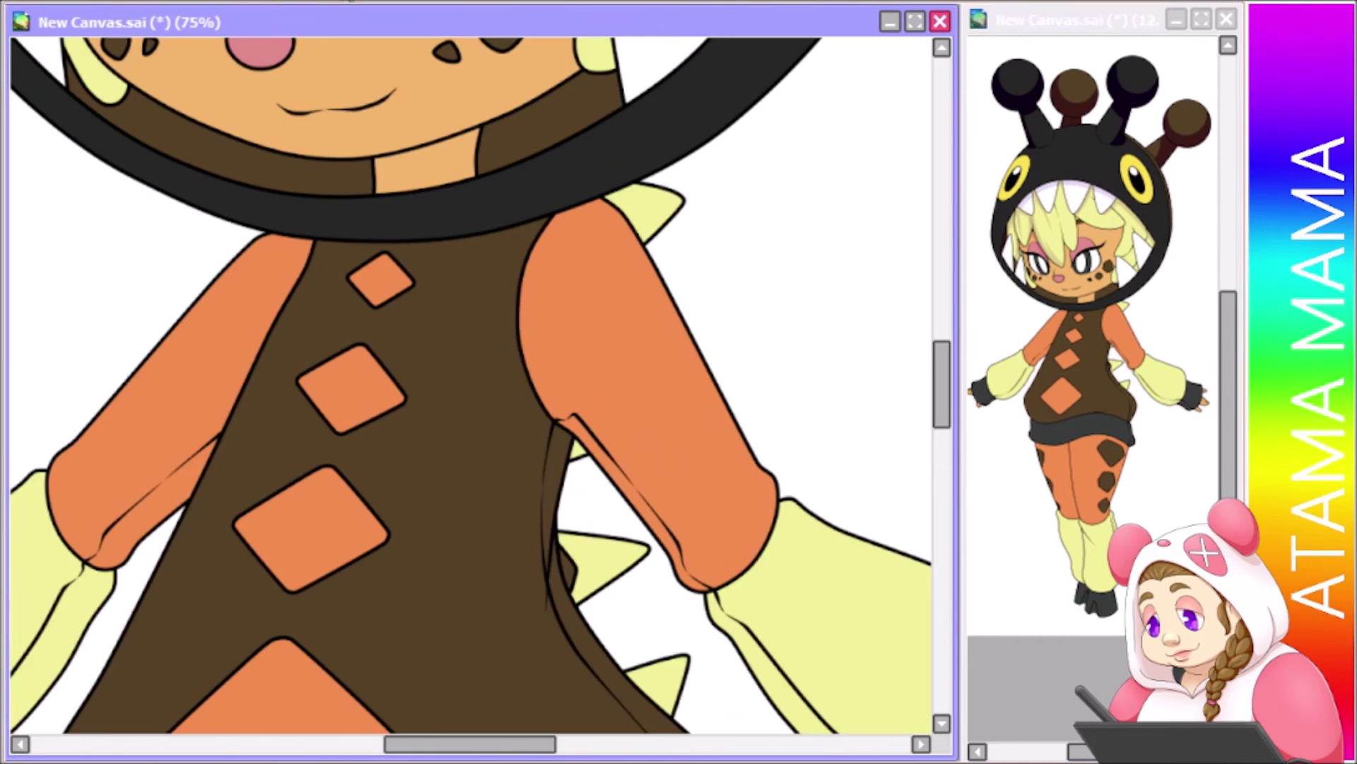
pyautogui.moveTo(424, 283); pyautogui.dragTo(424, 495)
pyautogui.scroll(2, 495, 353)
pyautogui.moveTo(495, 354); pyautogui.dragTo(545, 441)
pyautogui.press('h')
pyautogui.moveTo(548, 152)
pyautogui.mouseDown()
pyautogui.moveTo(615, 393)
pyautogui.moveTo(703, 447)
pyautogui.mouseUp()
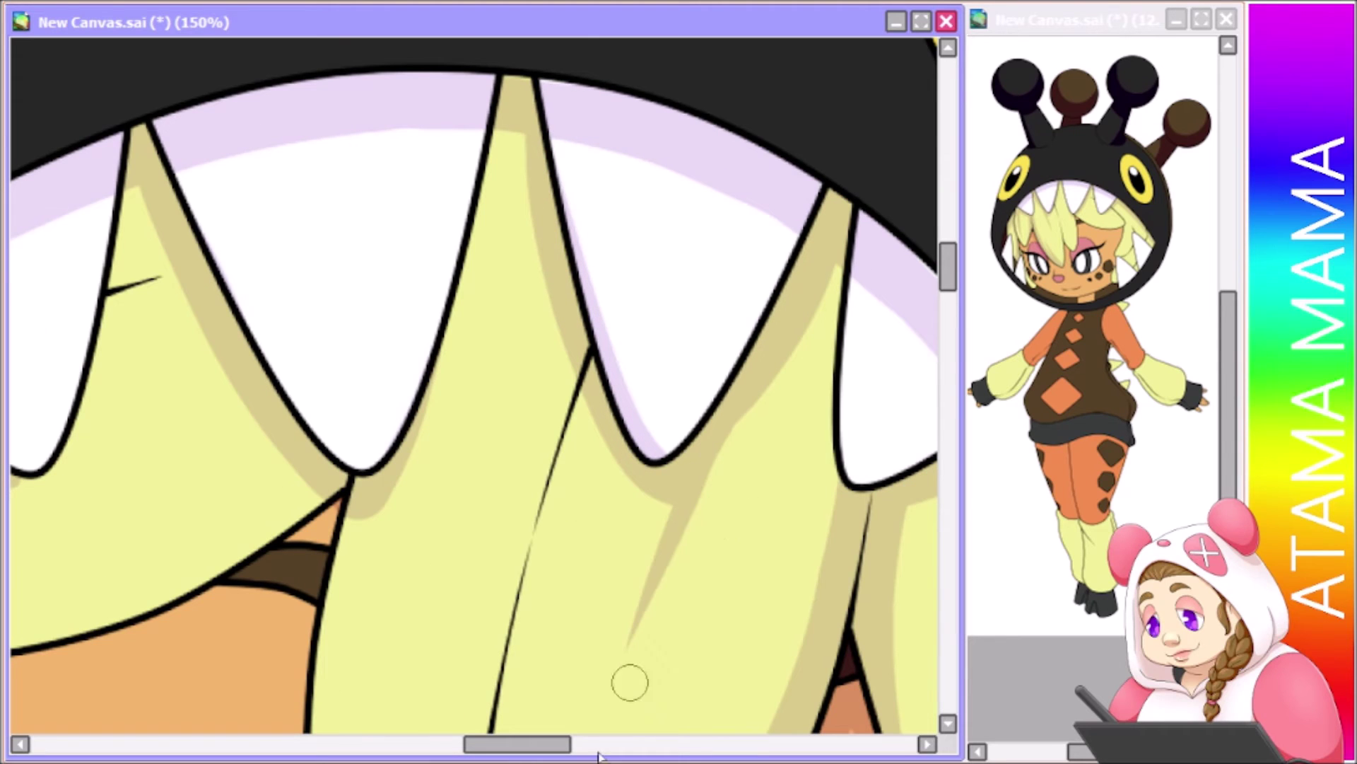
pyautogui.press('h')
pyautogui.moveTo(236, 460); pyautogui.dragTo(128, 236)
pyautogui.press('h')
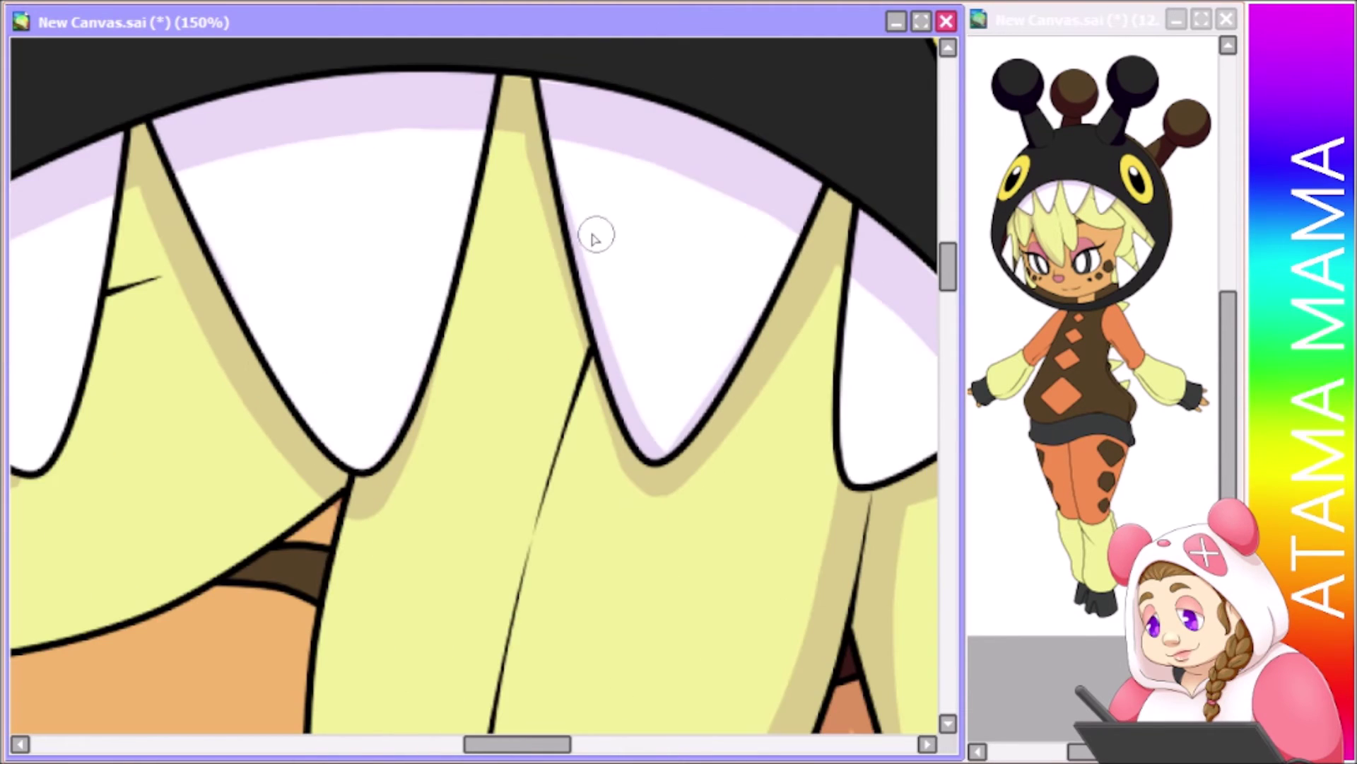
# Remove the lilac shading from the lower edges of the second upper tooth and shade along the hair line beneath it
pyautogui.scroll(1, 707, 488)
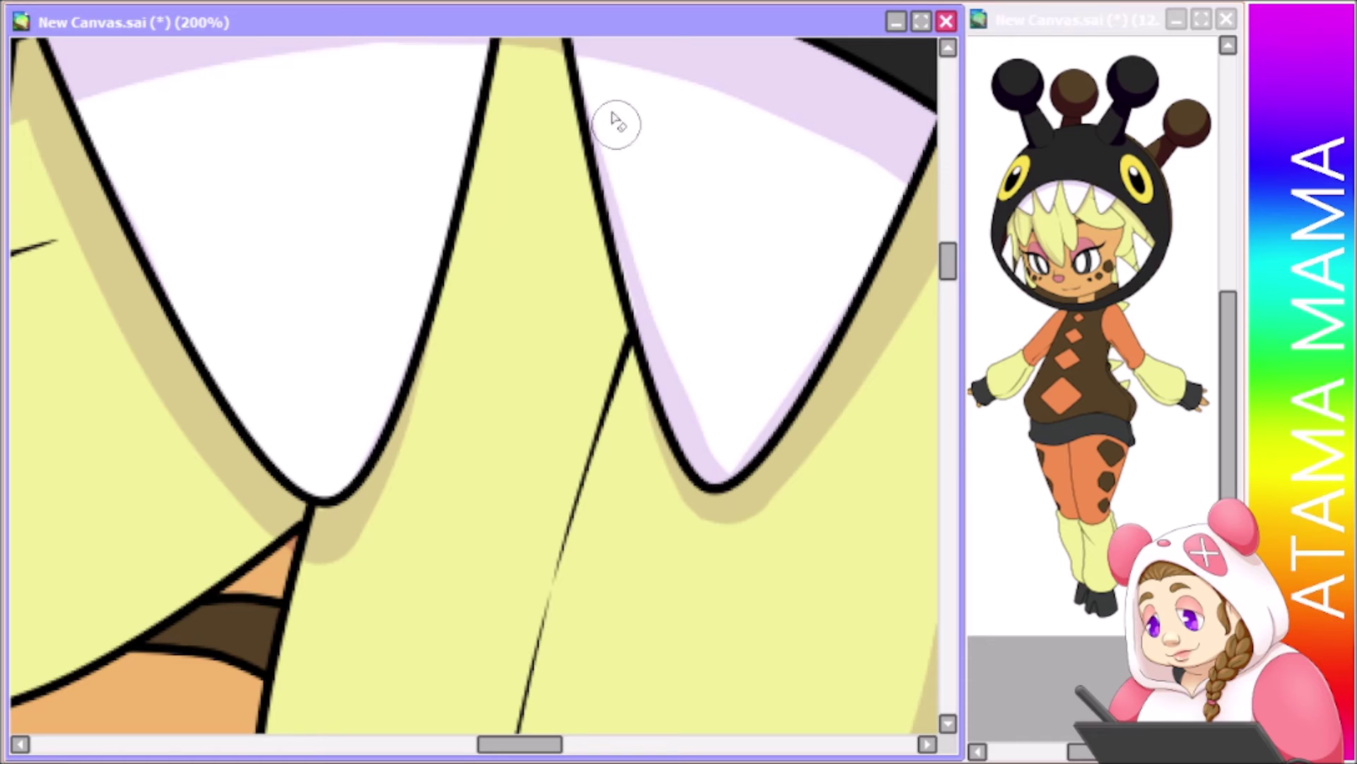
pyautogui.hotkey('ctrl', 'z')
pyautogui.hotkey('ctrl', 'z')
pyautogui.scroll(-2, 540, 309)
pyautogui.scroll(2, 540, 312)
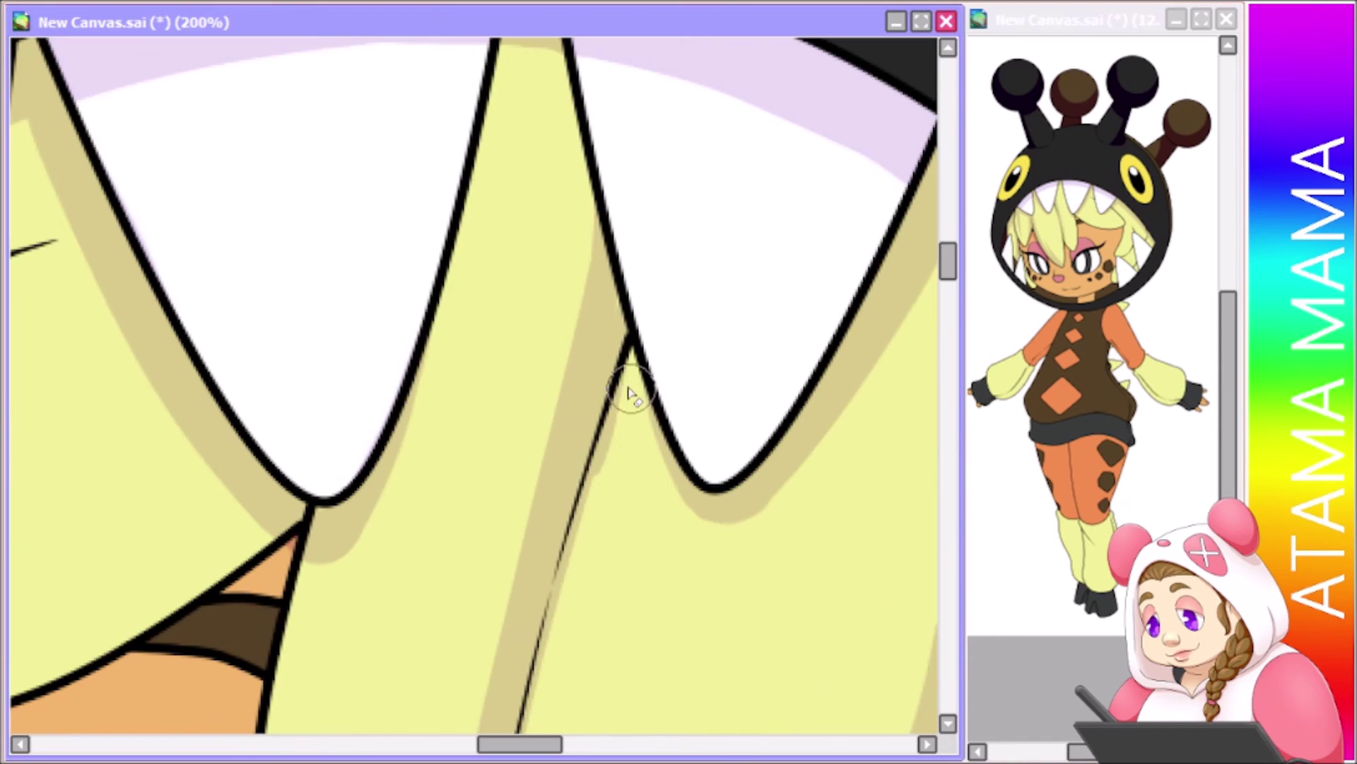